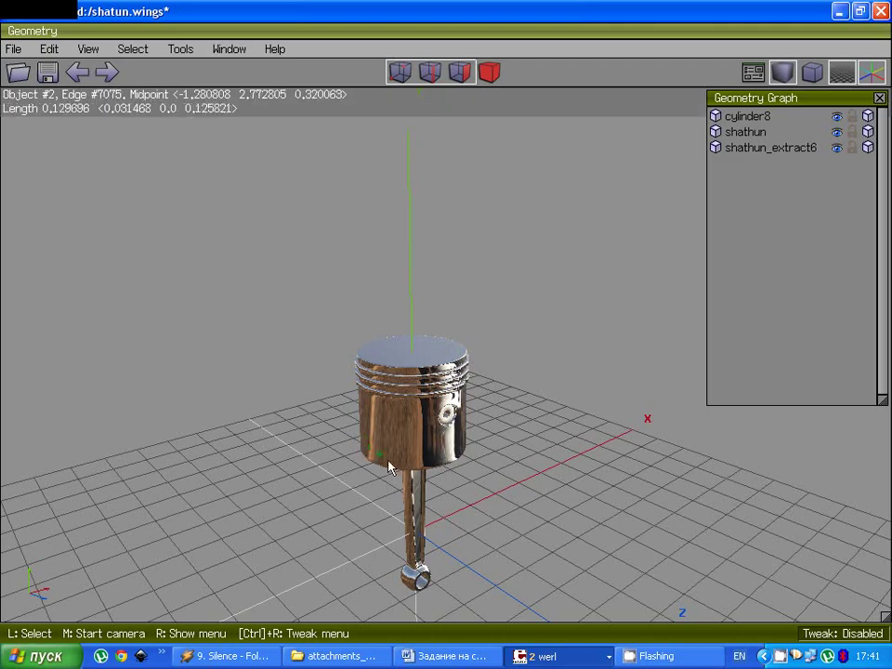
Step: Set the viewport shader to Hemispherical Lighting for the piston and connecting rod model
{"action": "middle_click", "coordinate": [528, 379]}
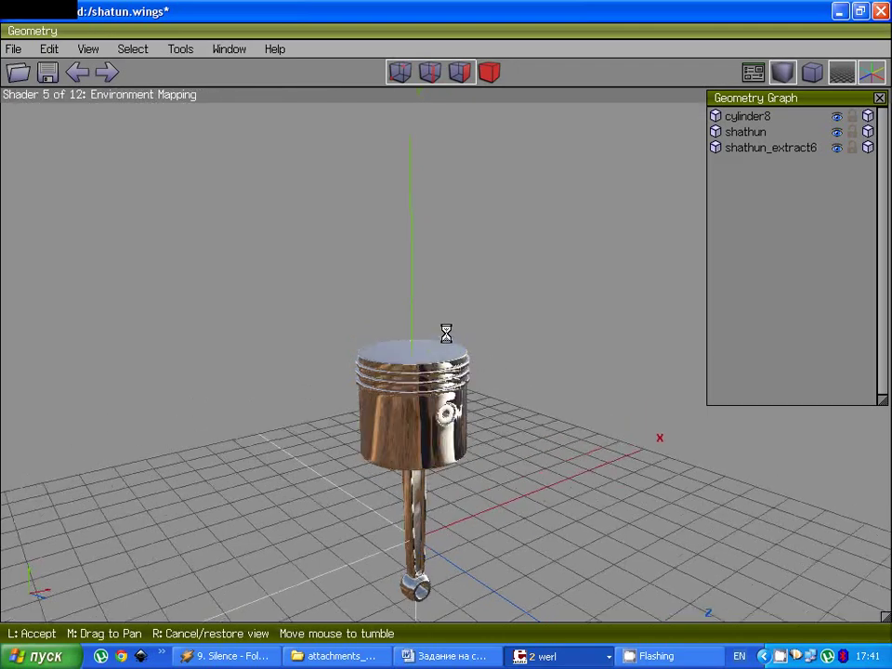
{"action": "scroll", "coordinate": [446, 333], "scroll_direction": "up", "scroll_amount": 6}
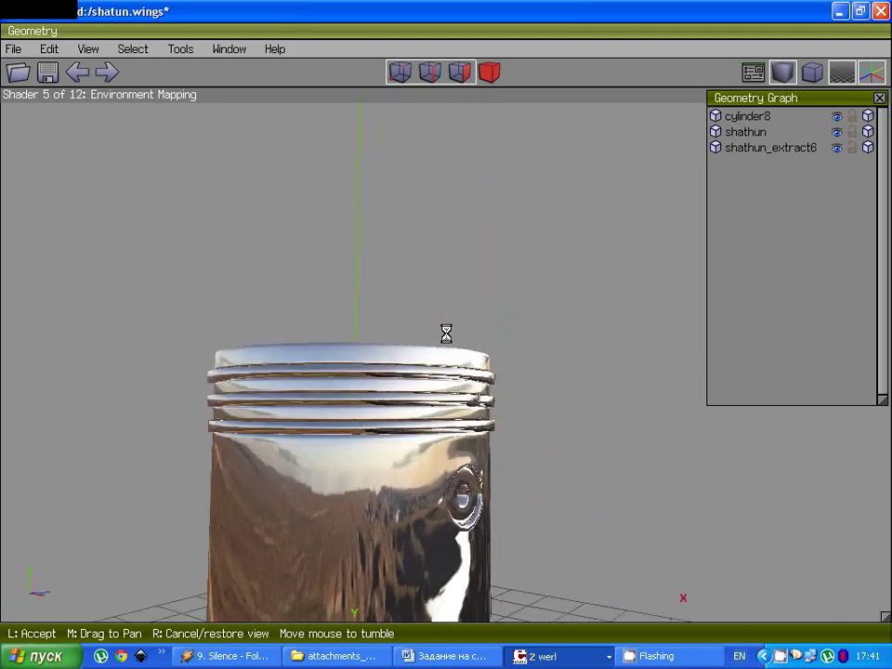
{"action": "left_click", "coordinate": [445, 333]}
{"action": "scroll", "coordinate": [523, 376], "scroll_direction": "down", "scroll_amount": 6}
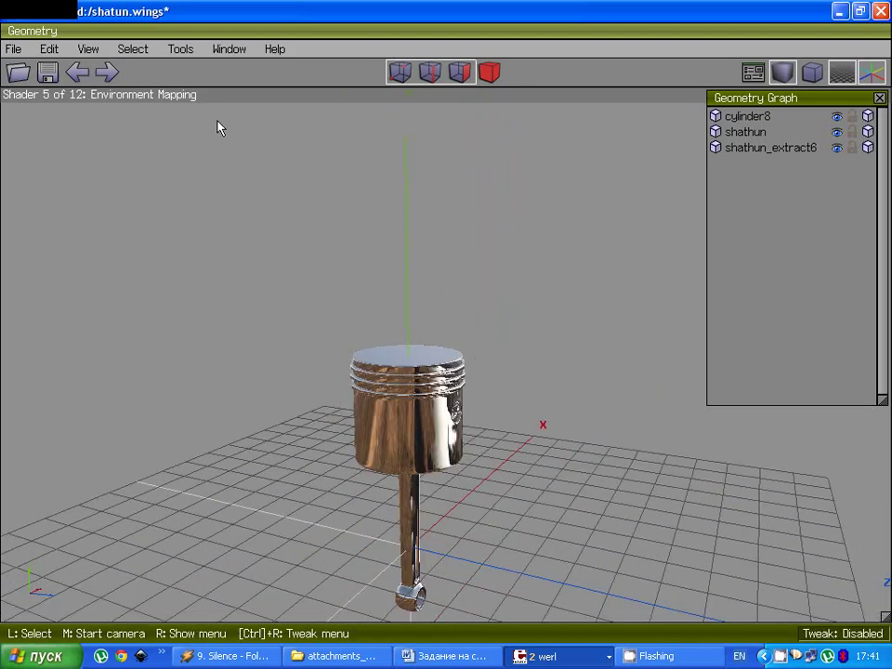
{"action": "left_click", "coordinate": [76, 49]}
{"action": "mouse_move", "coordinate": [82, 53]}
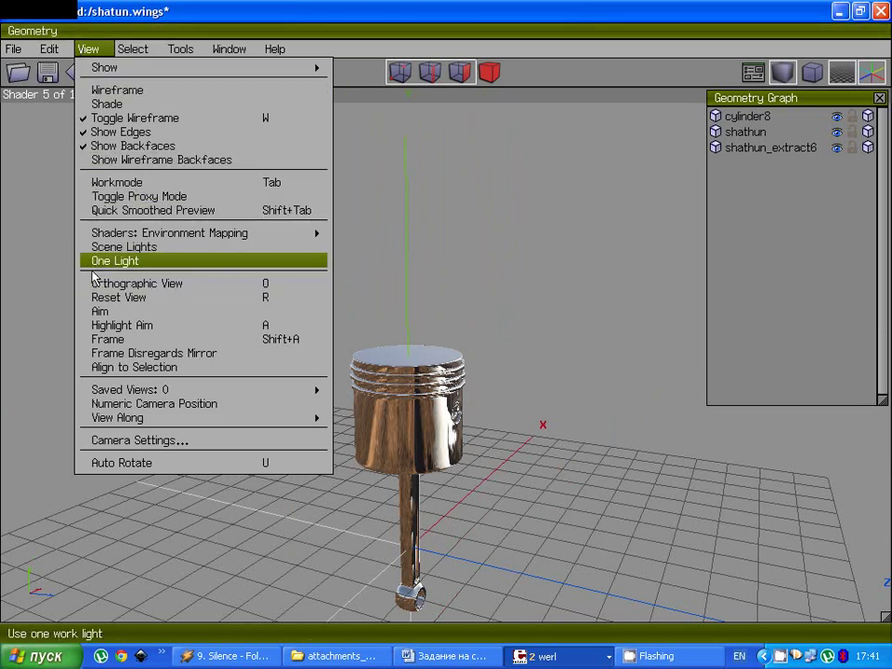
{"action": "mouse_move", "coordinate": [121, 240]}
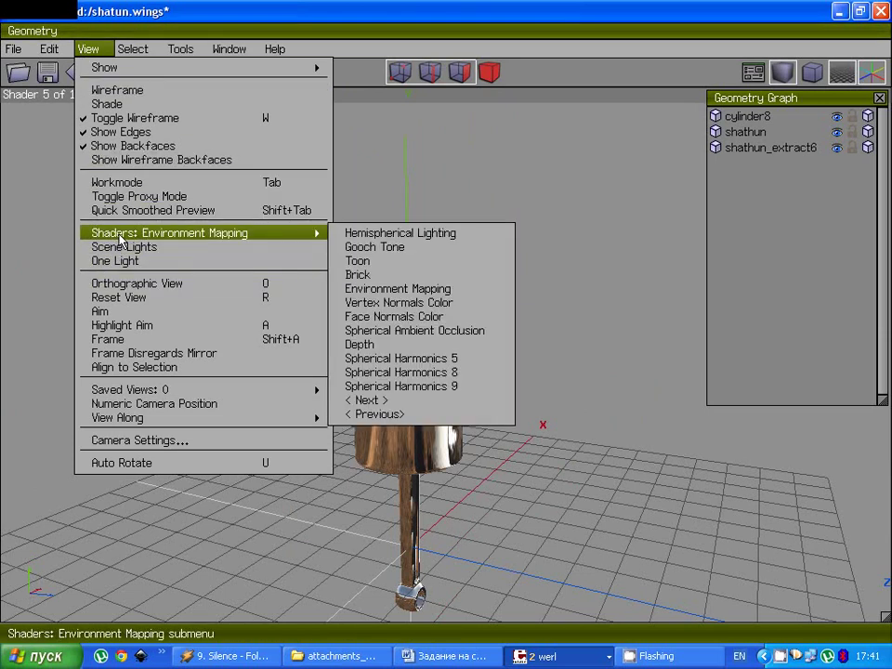
{"action": "left_click", "coordinate": [371, 234]}
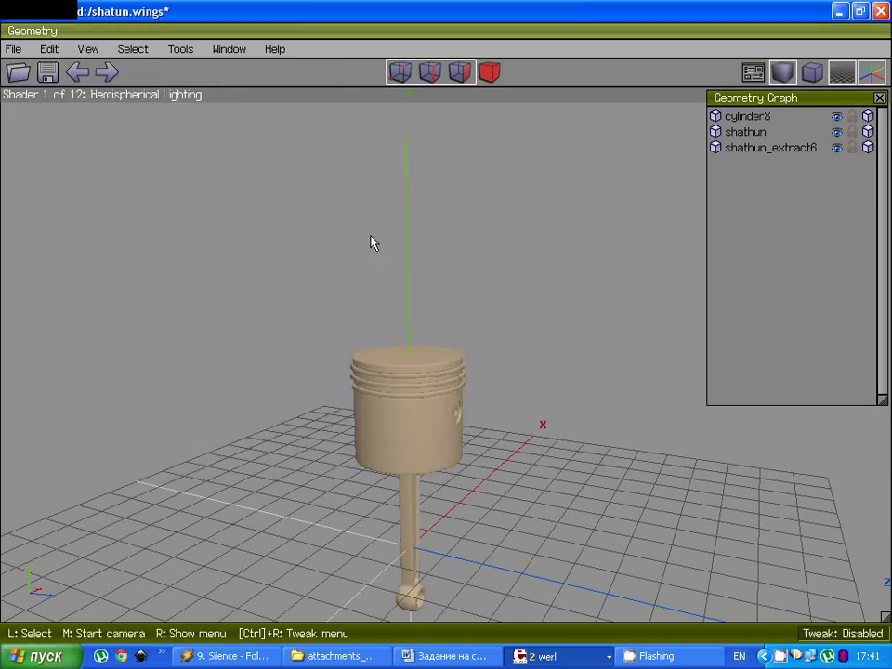
Step: Hide the existing objects cylinder8, shathun and shathun_extract6 so that the workspace is empty
{"action": "middle_click", "coordinate": [441, 328]}
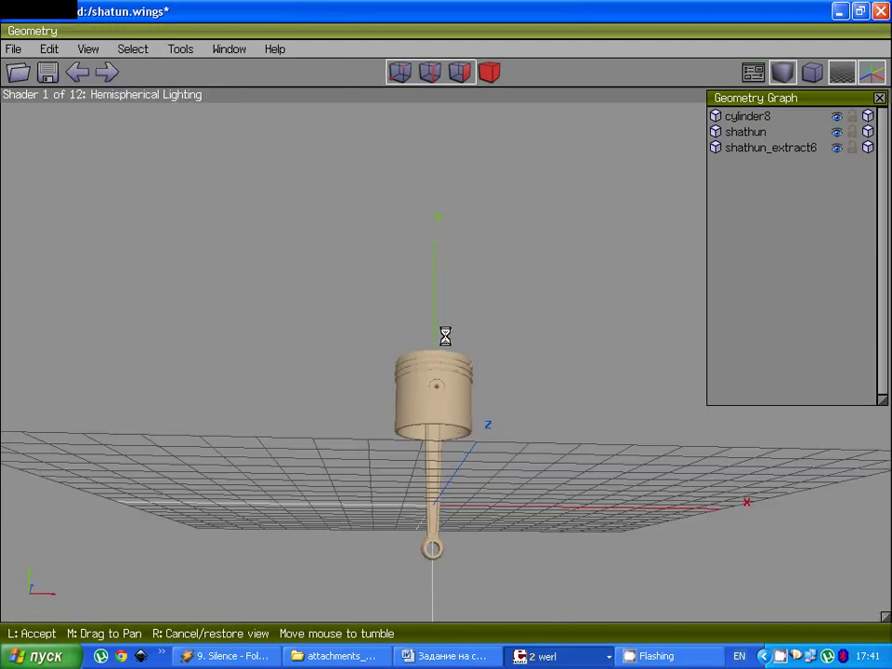
{"action": "scroll", "coordinate": [446, 332], "scroll_direction": "up", "scroll_amount": 5}
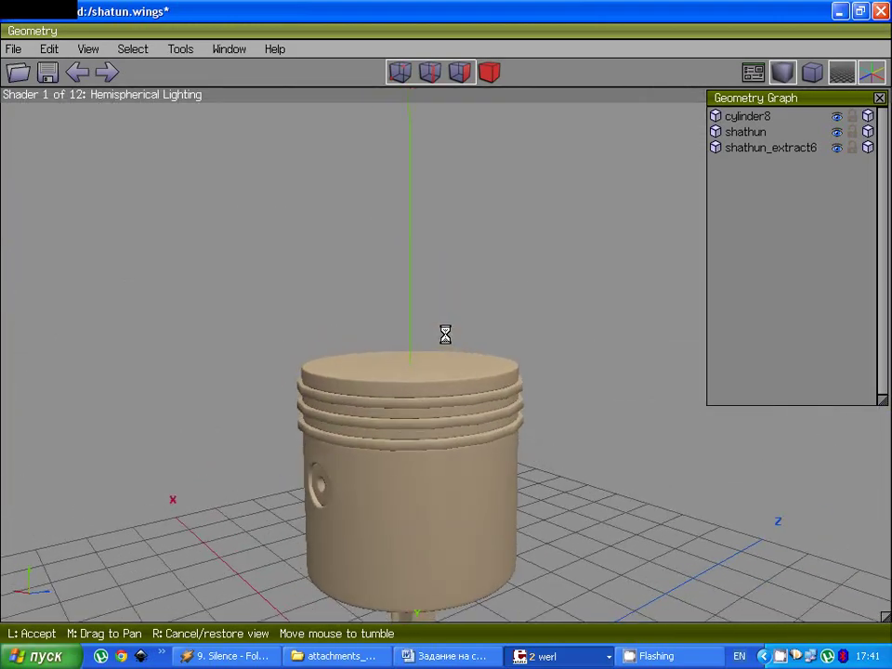
{"action": "scroll", "coordinate": [447, 337], "scroll_direction": "down", "scroll_amount": 4}
{"action": "left_click", "coordinate": [446, 335]}
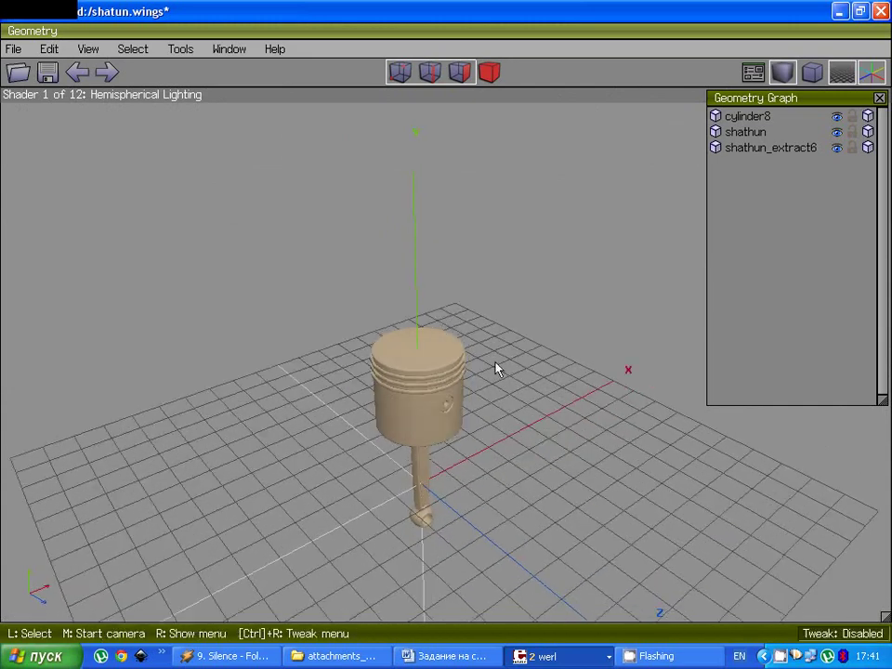
{"action": "left_click", "coordinate": [490, 72]}
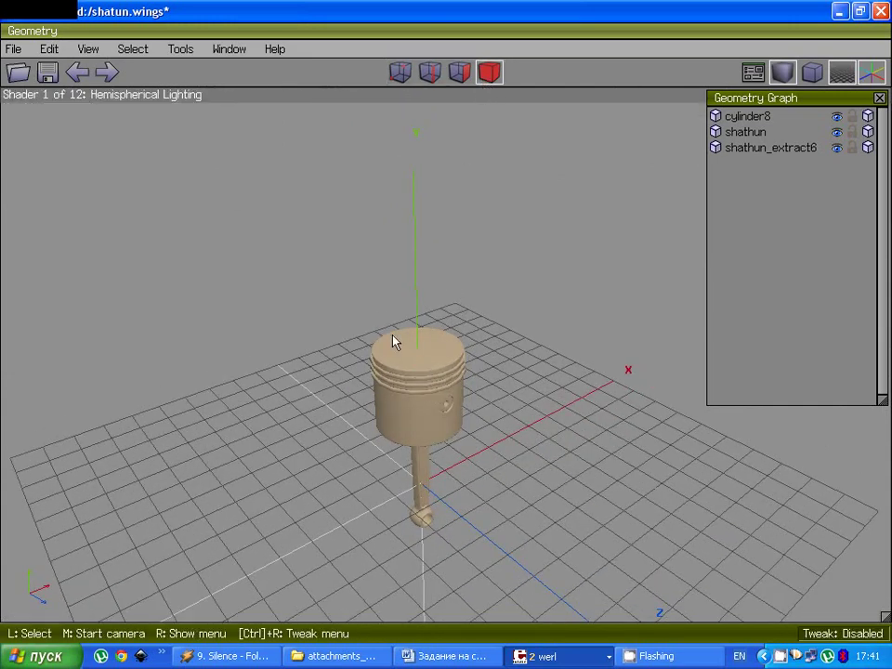
{"action": "left_click", "coordinate": [394, 379]}
{"action": "left_click", "coordinate": [394, 379]}
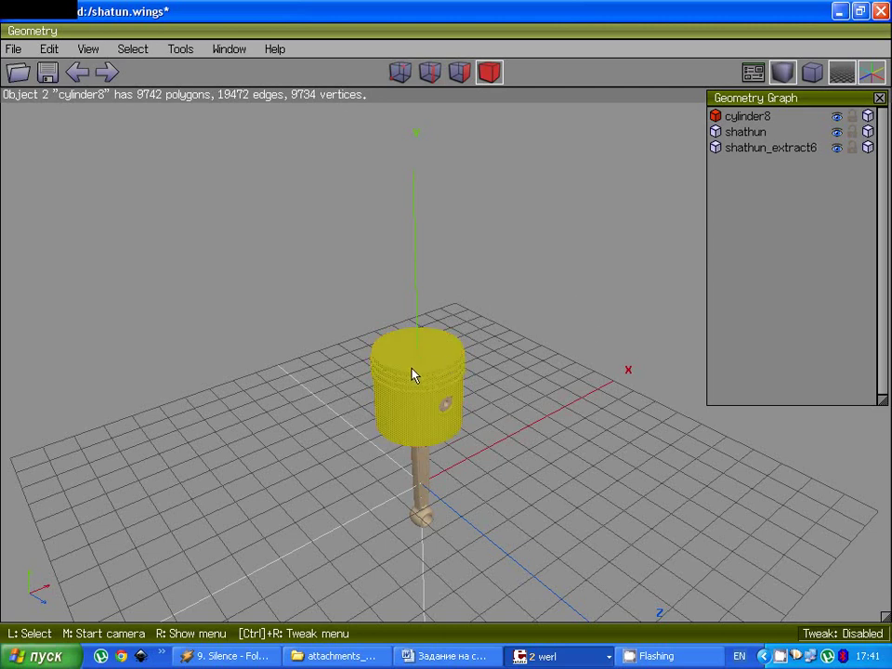
{"action": "left_click", "coordinate": [838, 132]}
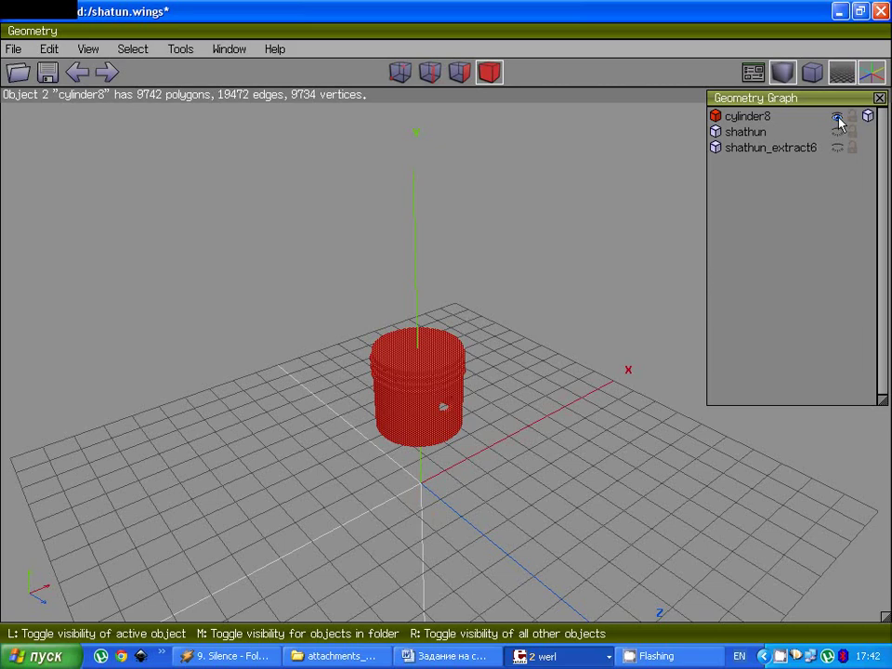
{"action": "left_click", "coordinate": [838, 116]}
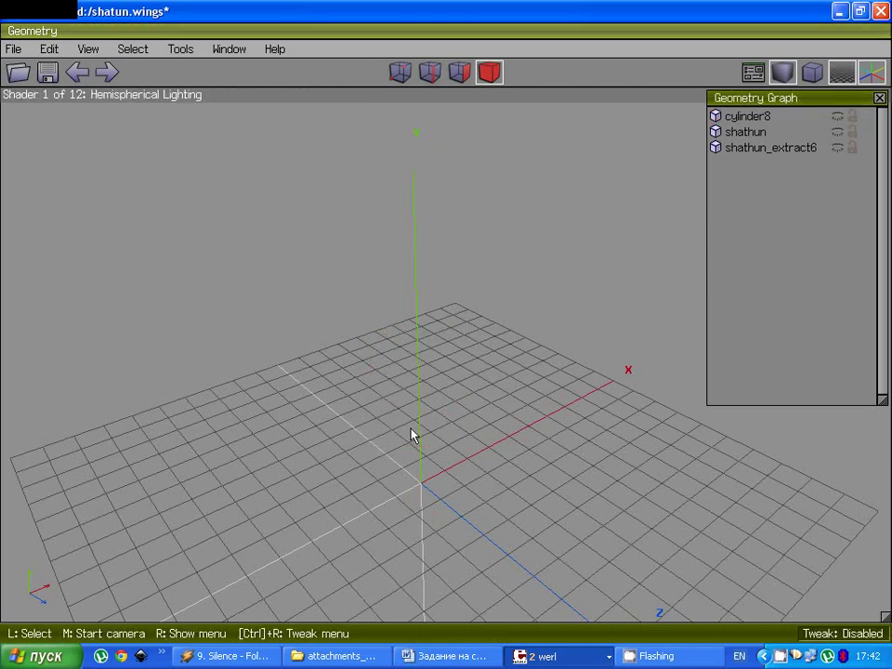
Step: Add a cylinder with default settings and switch its display to flat, unsmoothed shading
{"action": "scroll", "coordinate": [432, 483], "scroll_direction": "down", "scroll_amount": 2}
{"action": "right_click", "coordinate": [428, 454]}
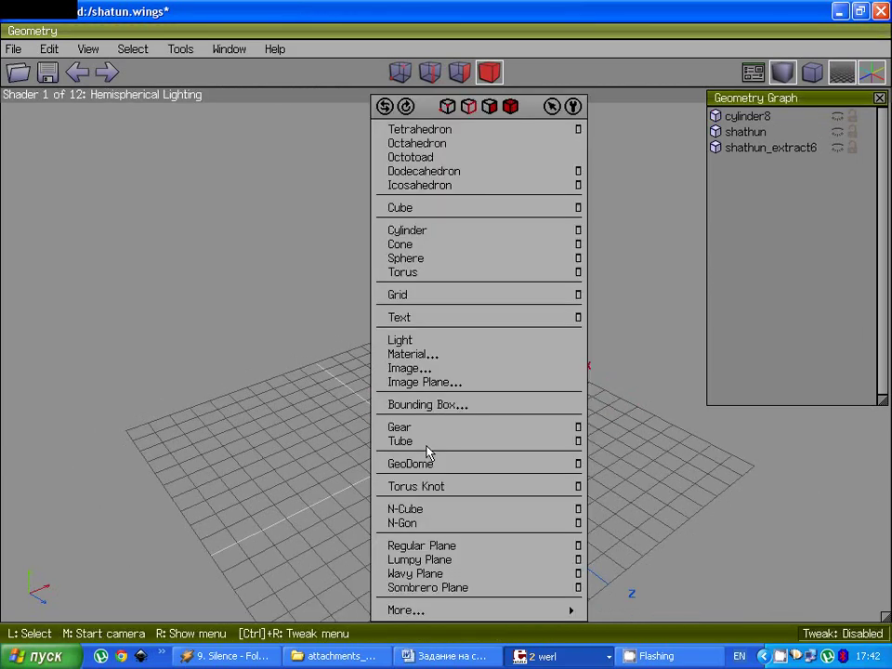
{"action": "left_click", "coordinate": [490, 231]}
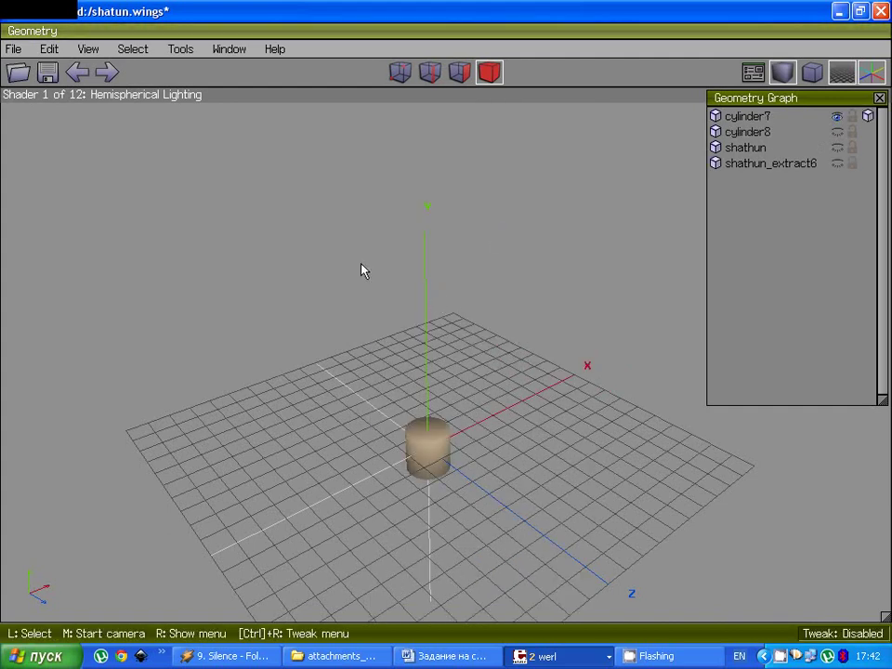
{"action": "key", "text": "Tab"}
{"action": "scroll", "coordinate": [476, 429], "scroll_direction": "up", "scroll_amount": 7}
{"action": "scroll", "coordinate": [475, 430], "scroll_direction": "down", "scroll_amount": 5}
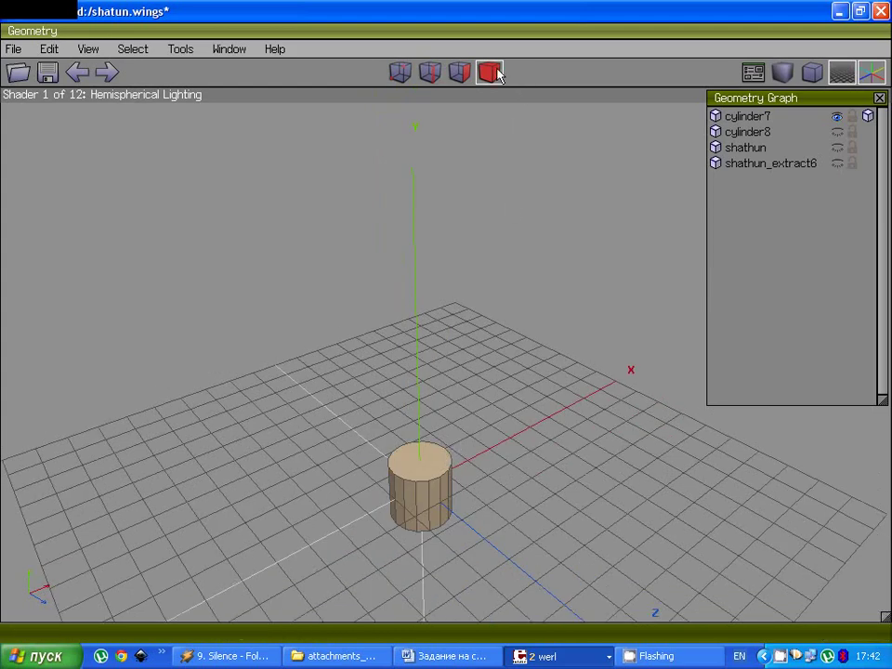
Step: Select the ring of all vertical side edges on the new cylinder and connect them with a horizontal edge loop at mid-height
{"action": "left_click", "coordinate": [420, 469]}
{"action": "scroll", "coordinate": [424, 462], "scroll_direction": "up", "scroll_amount": 5}
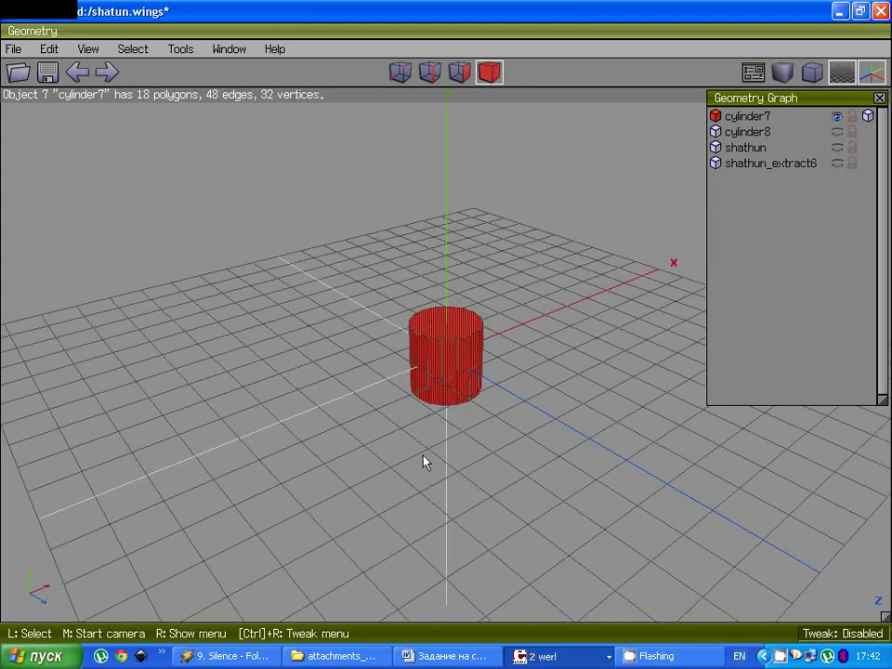
{"action": "middle_click", "coordinate": [558, 377]}
{"action": "left_click", "coordinate": [446, 331]}
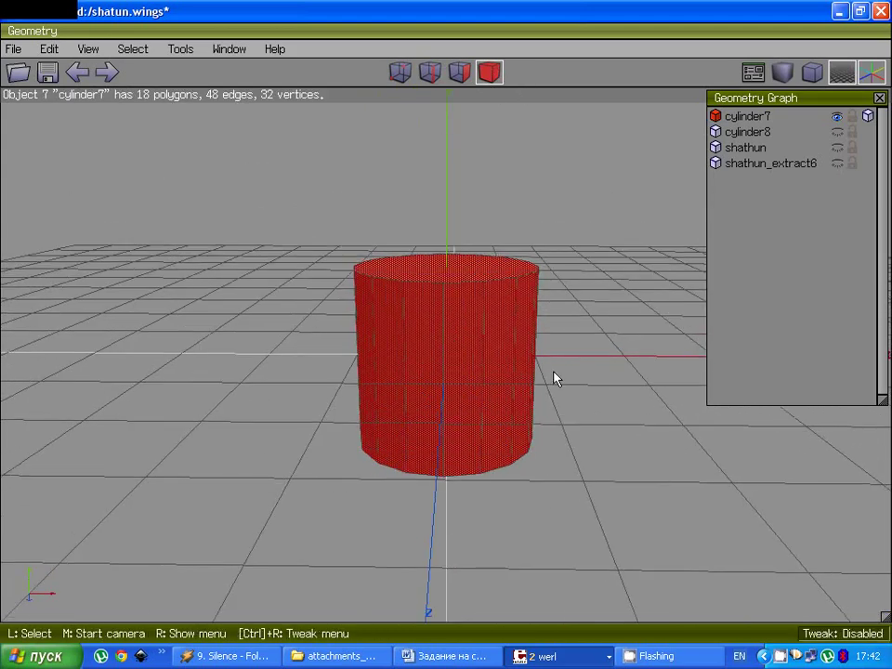
{"action": "key", "text": "space"}
{"action": "left_click", "coordinate": [432, 75]}
{"action": "left_click", "coordinate": [430, 391]}
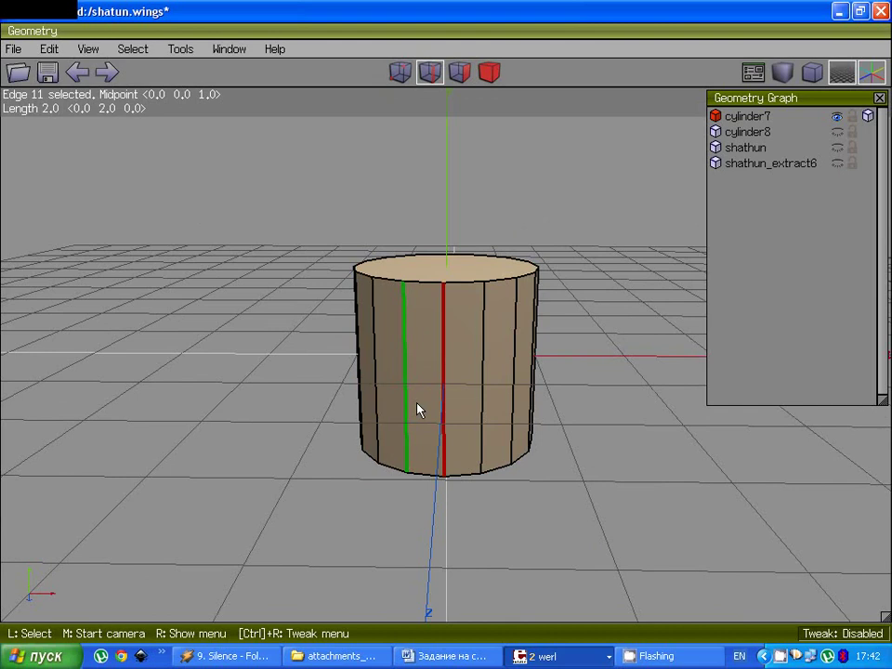
{"action": "key", "text": "g"}
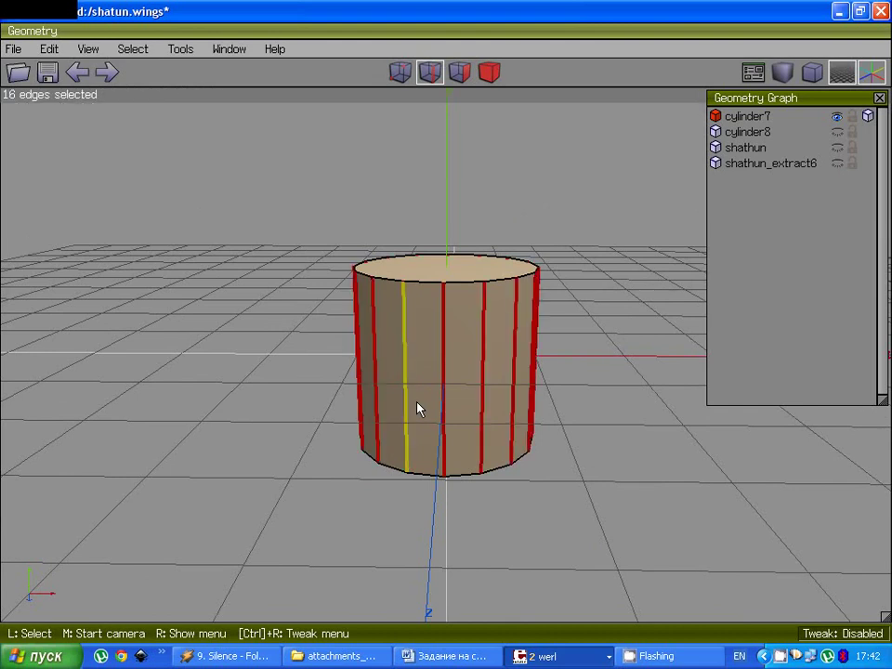
{"action": "key", "text": "c"}
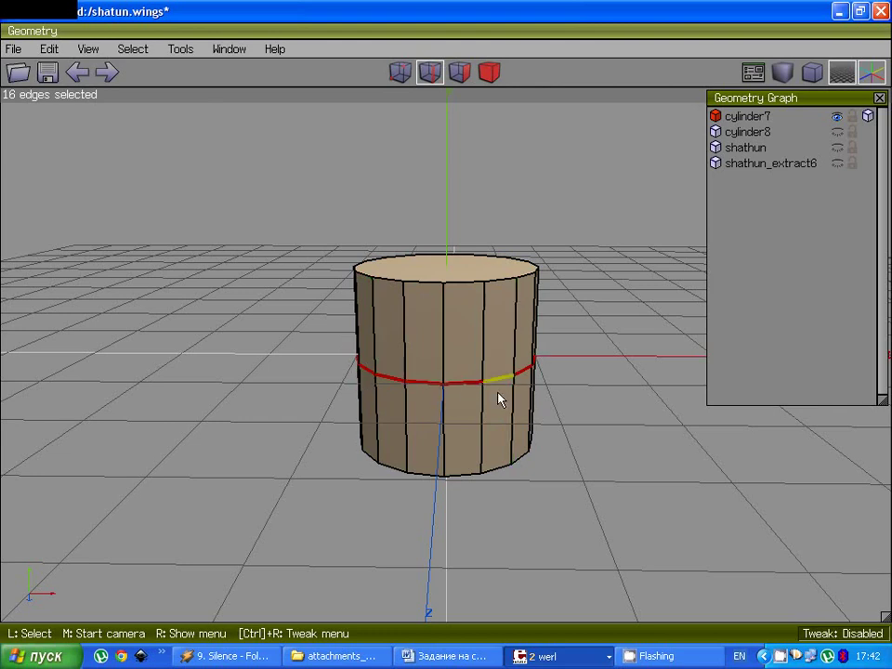
{"action": "key", "text": "space"}
{"action": "key", "text": "v"}
{"action": "left_click", "coordinate": [442, 384]}
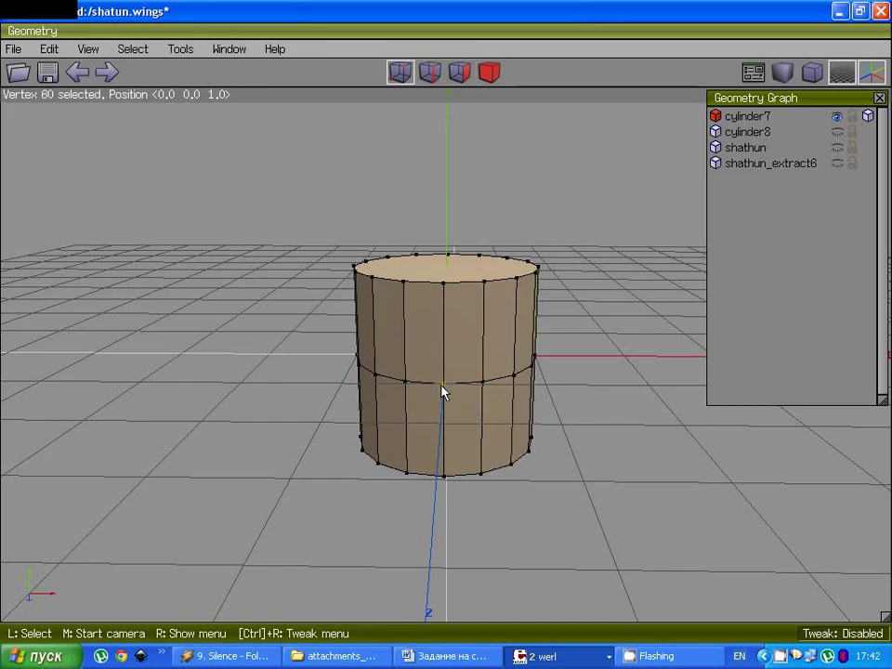
{"action": "middle_click", "coordinate": [443, 391]}
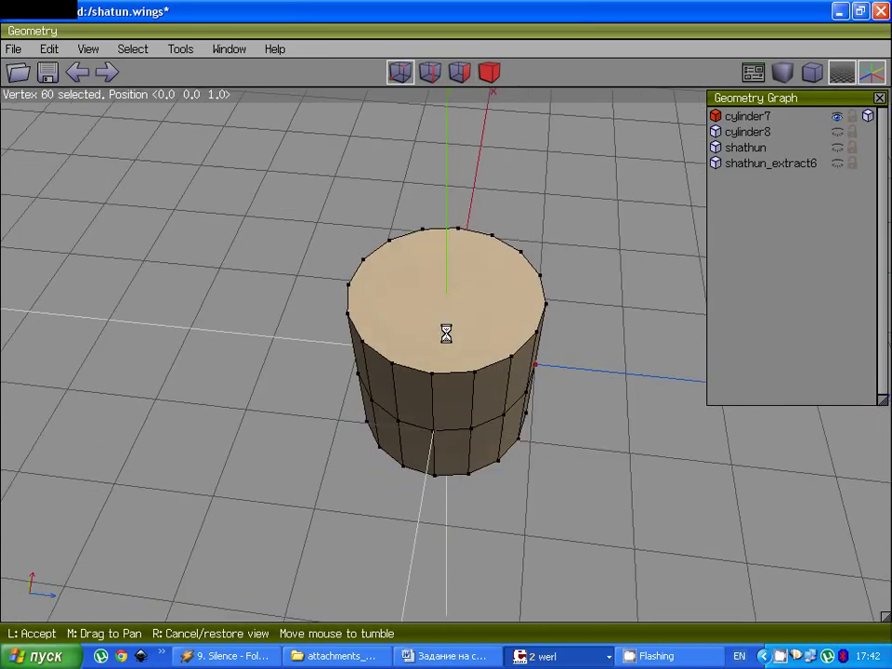
{"action": "left_click", "coordinate": [432, 395]}
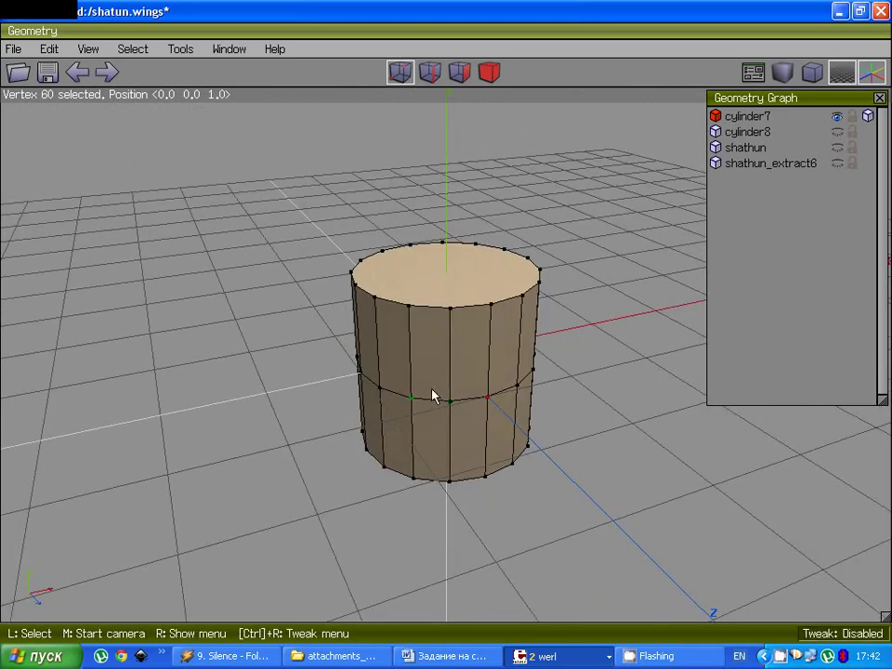
Step: Connect the two opposite X-axis vertices on both the top and bottom caps of the cylinder, splitting each cap in half
{"action": "middle_click", "coordinate": [453, 316]}
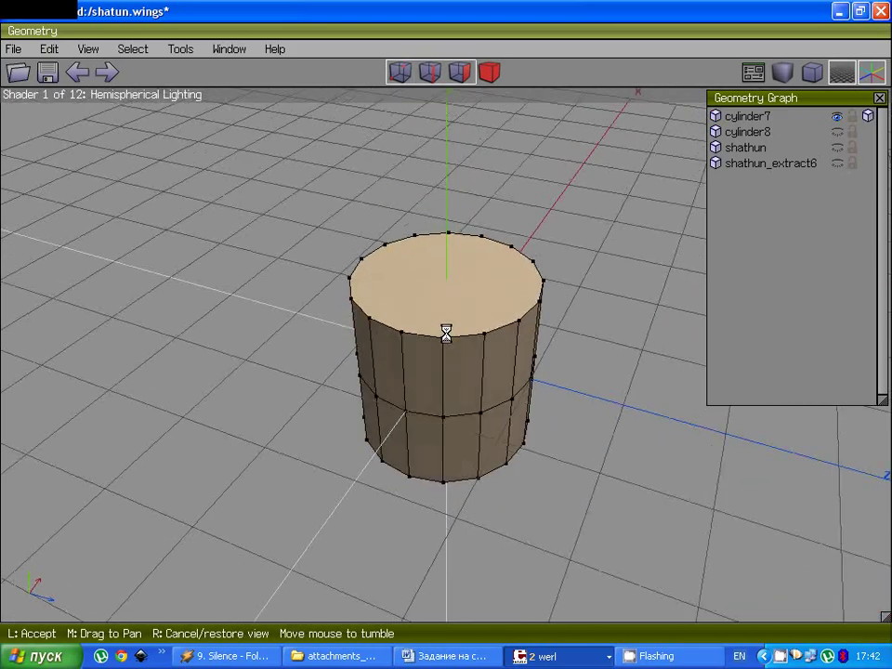
{"action": "left_click", "coordinate": [446, 334]}
{"action": "left_click", "coordinate": [417, 358]}
{"action": "left_click", "coordinate": [467, 235]}
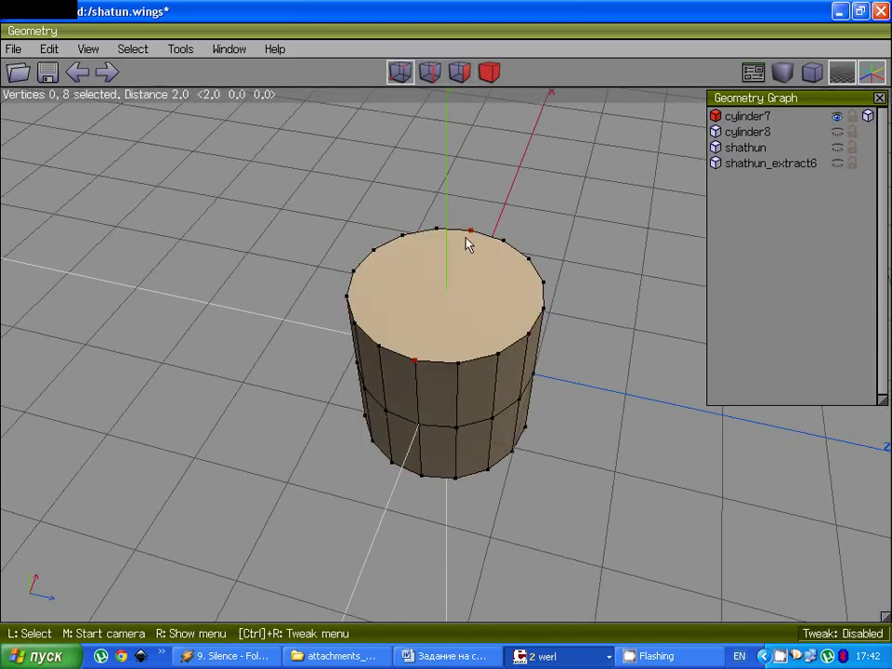
{"action": "middle_click", "coordinate": [493, 247]}
{"action": "left_click", "coordinate": [446, 332]}
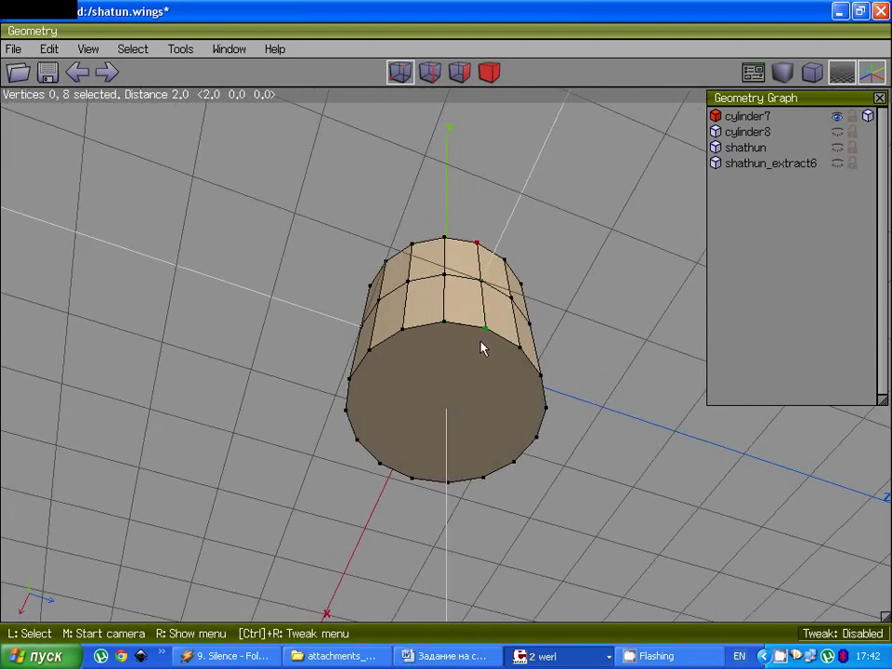
{"action": "left_click", "coordinate": [481, 344]}
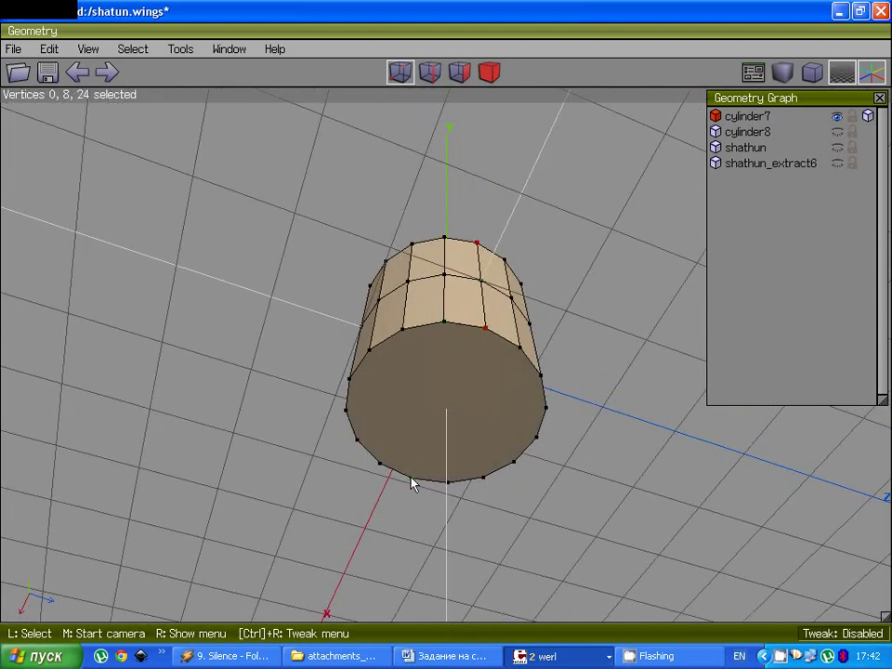
{"action": "left_click", "coordinate": [412, 479]}
{"action": "middle_click", "coordinate": [456, 458]}
{"action": "left_click", "coordinate": [447, 333]}
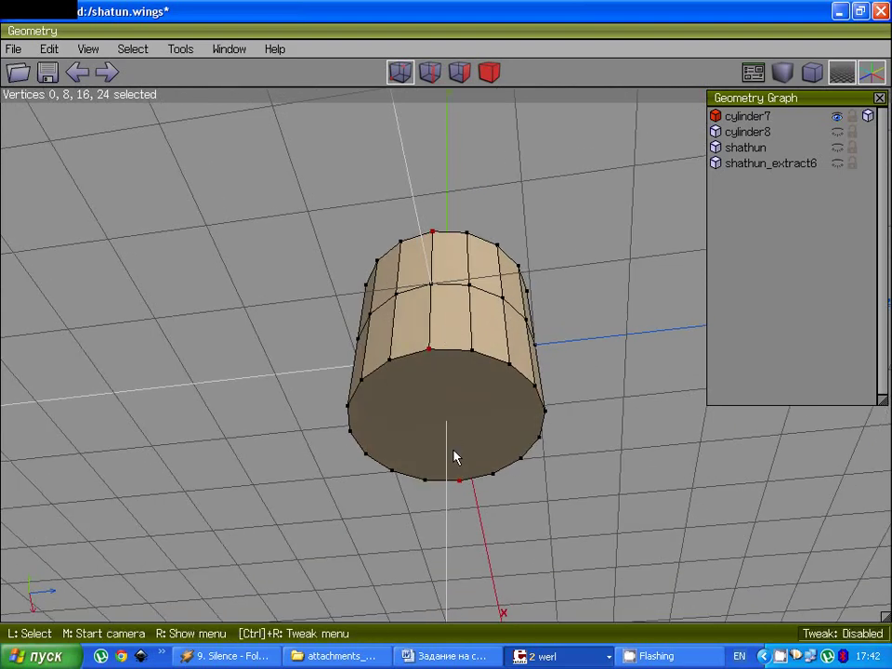
{"action": "key", "text": "c"}
{"action": "key", "text": "space"}
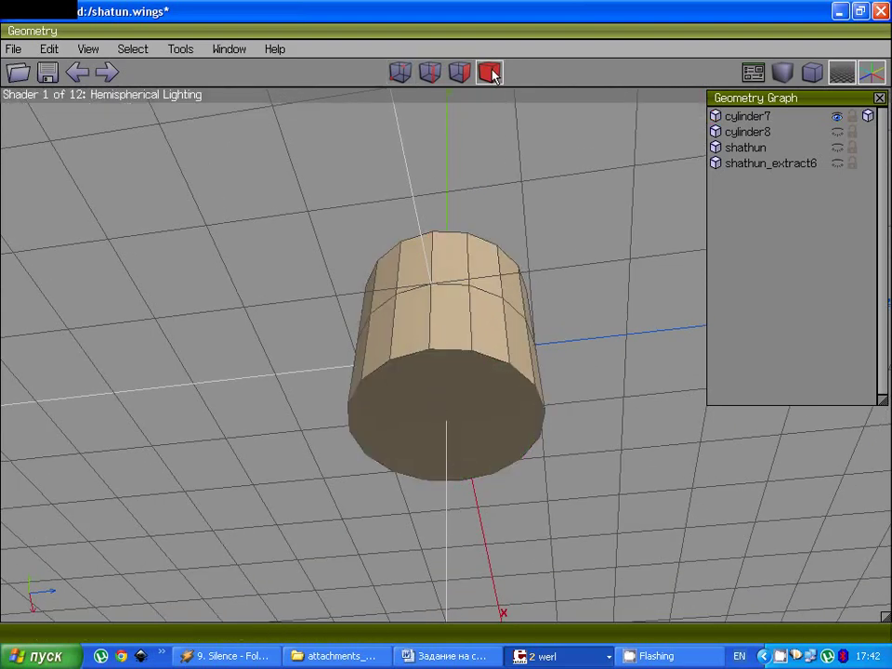
Step: Select all faces of the cylinder's half on the negative Z side and remove them, leaving a half cylinder
{"action": "left_click", "coordinate": [459, 71]}
{"action": "middle_click", "coordinate": [418, 239]}
{"action": "left_click", "coordinate": [446, 333]}
{"action": "left_click_drag", "start_coordinate": [289, 186], "coordinate": [434, 512]}
{"action": "middle_click", "coordinate": [434, 513]}
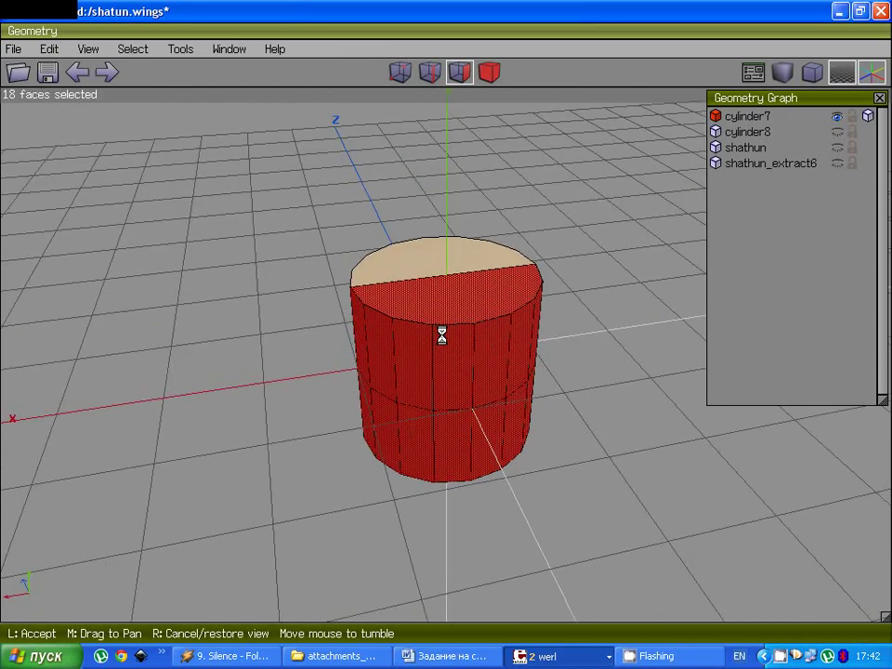
{"action": "left_click", "coordinate": [437, 336]}
{"action": "key", "text": "BackSpace"}
{"action": "middle_click", "coordinate": [486, 437]}
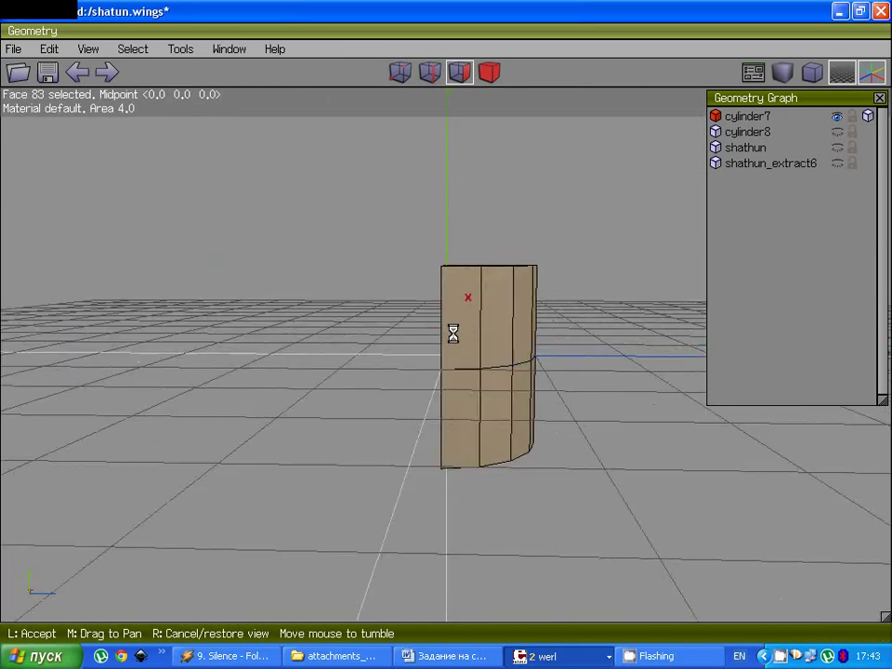
{"action": "left_click", "coordinate": [446, 335]}
Step: Bevel the mid-height vertex on the half cylinder's positive Z side by about 0.304 to form a diamond-shaped face
{"action": "key", "text": "space"}
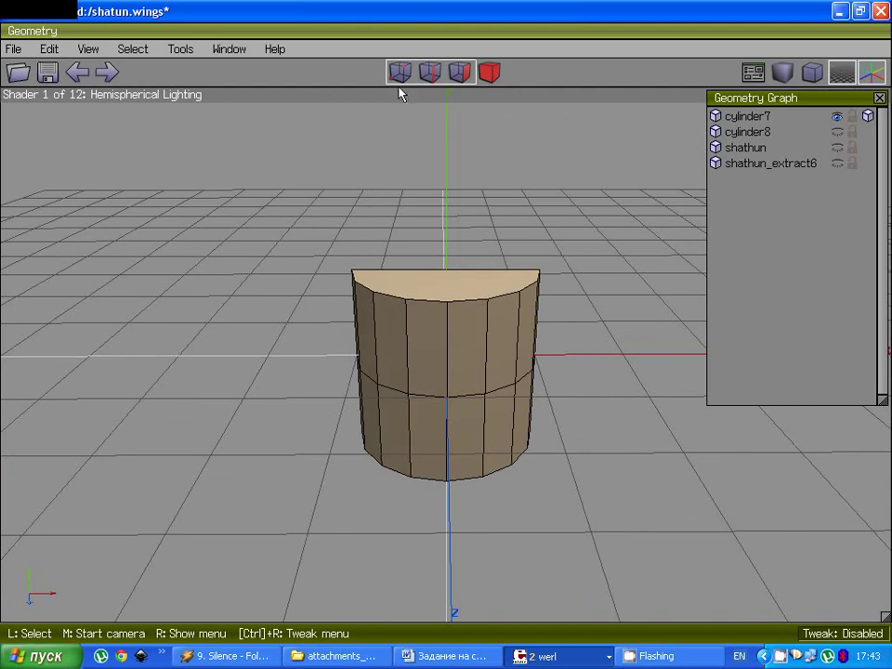
{"action": "left_click", "coordinate": [454, 396]}
{"action": "right_click", "coordinate": [454, 396]}
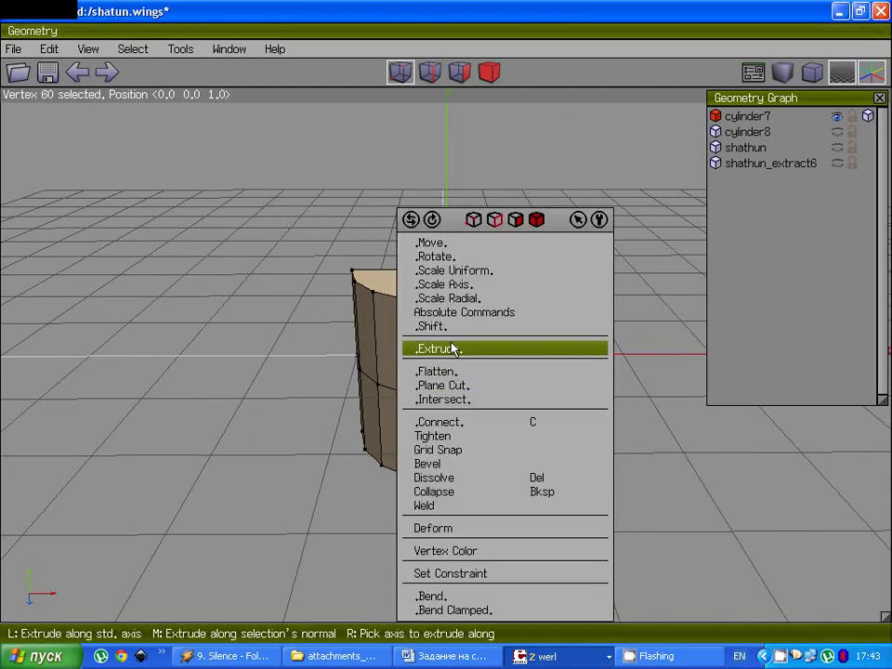
{"action": "left_click", "coordinate": [417, 464]}
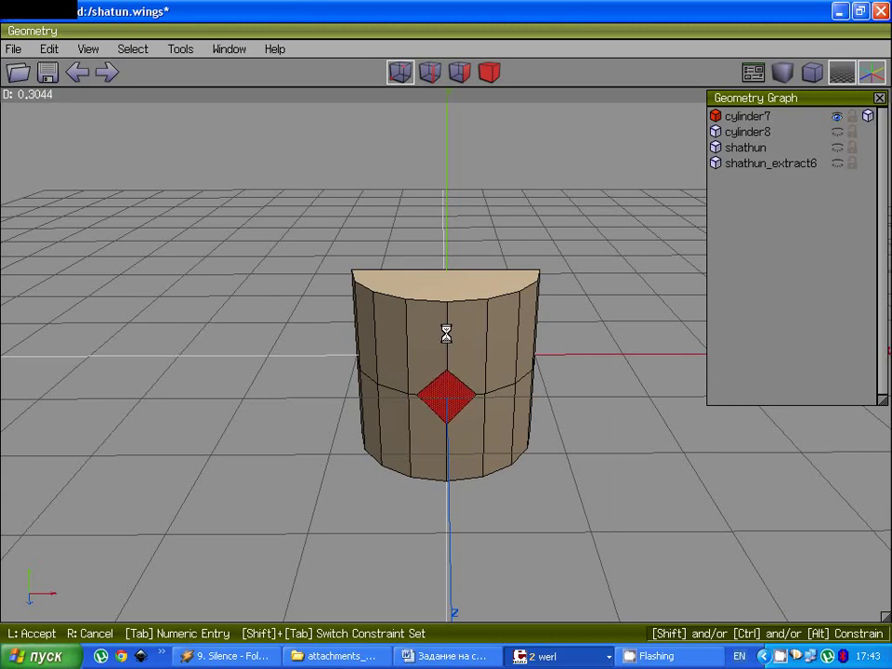
{"action": "left_click", "coordinate": [446, 334]}
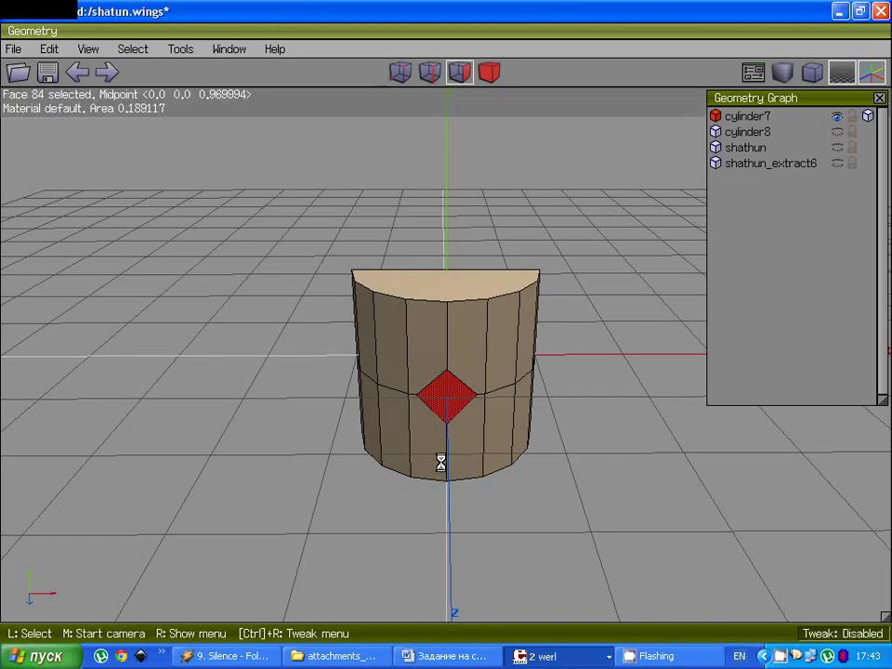
{"action": "key", "text": "space"}
Step: Mirror the half cylinder across its flat cut face to rebuild a full cylinder
{"action": "middle_click", "coordinate": [538, 425]}
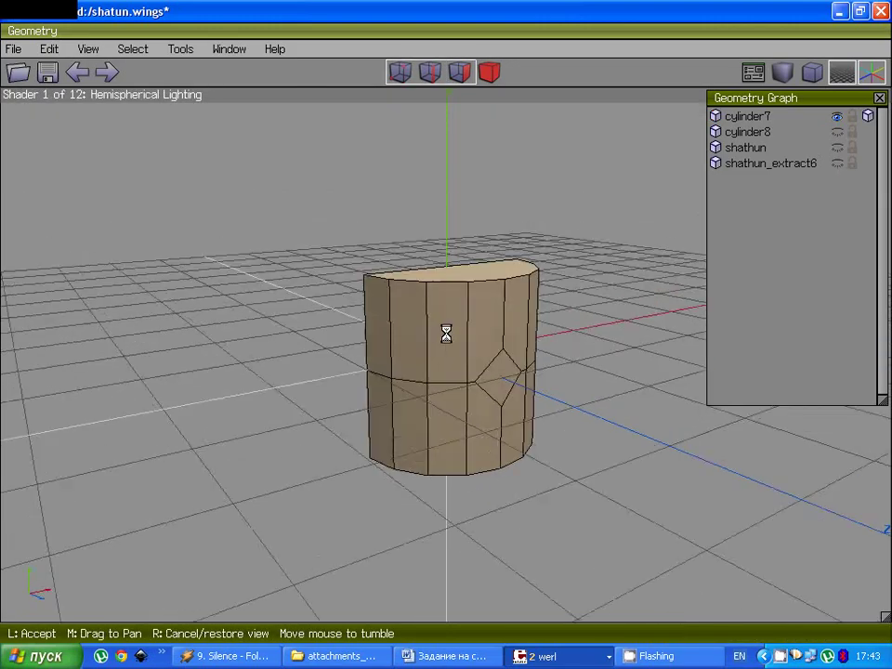
{"action": "left_click", "coordinate": [446, 334]}
{"action": "left_click", "coordinate": [450, 371]}
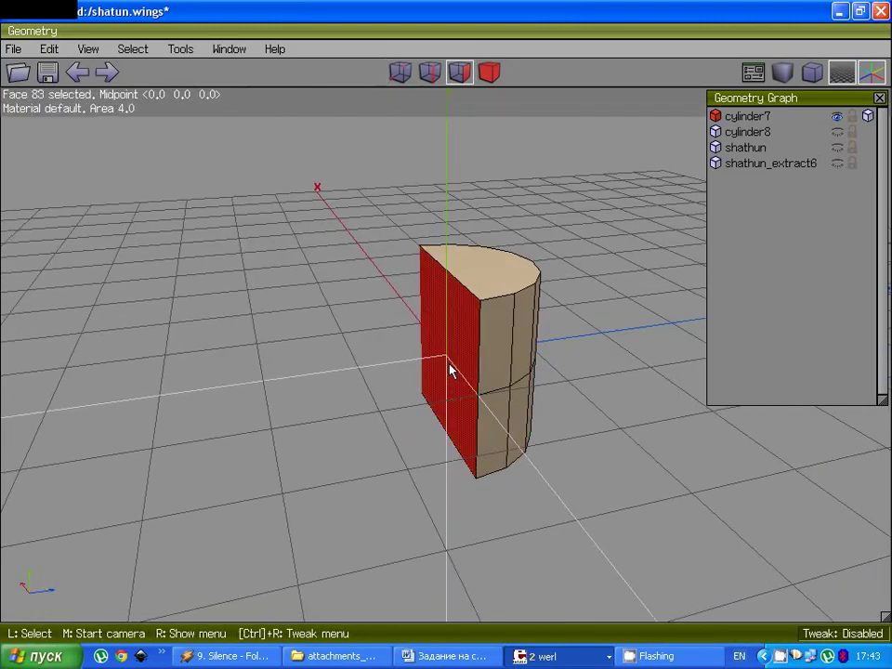
{"action": "right_click", "coordinate": [414, 298]}
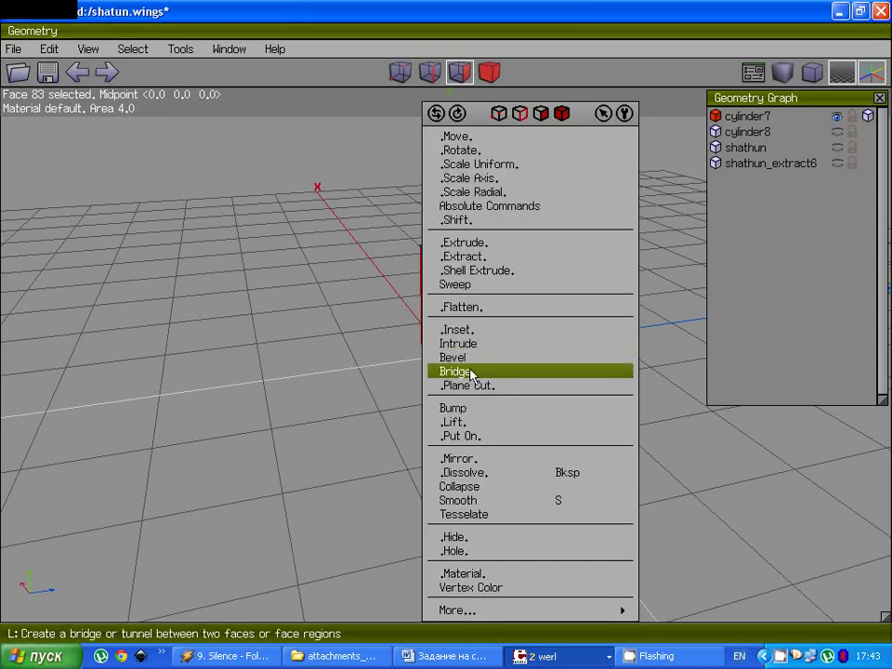
{"action": "left_click", "coordinate": [485, 458]}
Step: Merge the two half-disc faces into one face on both the top and bottom caps, and clear the selection
{"action": "middle_click", "coordinate": [540, 405]}
{"action": "left_click", "coordinate": [446, 332]}
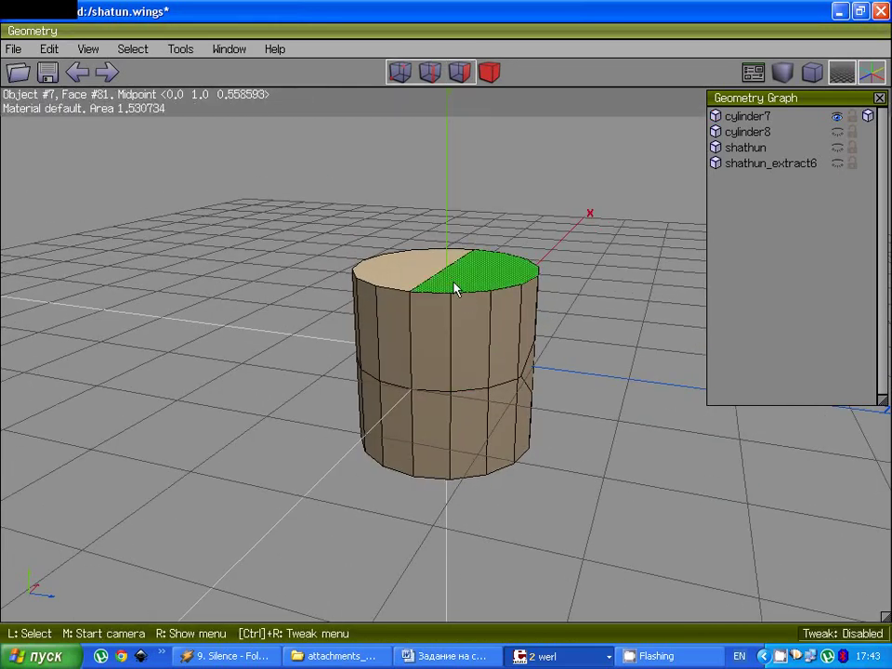
{"action": "left_click", "coordinate": [437, 259]}
{"action": "left_click", "coordinate": [464, 280]}
{"action": "middle_click", "coordinate": [464, 281]}
{"action": "left_click", "coordinate": [447, 336]}
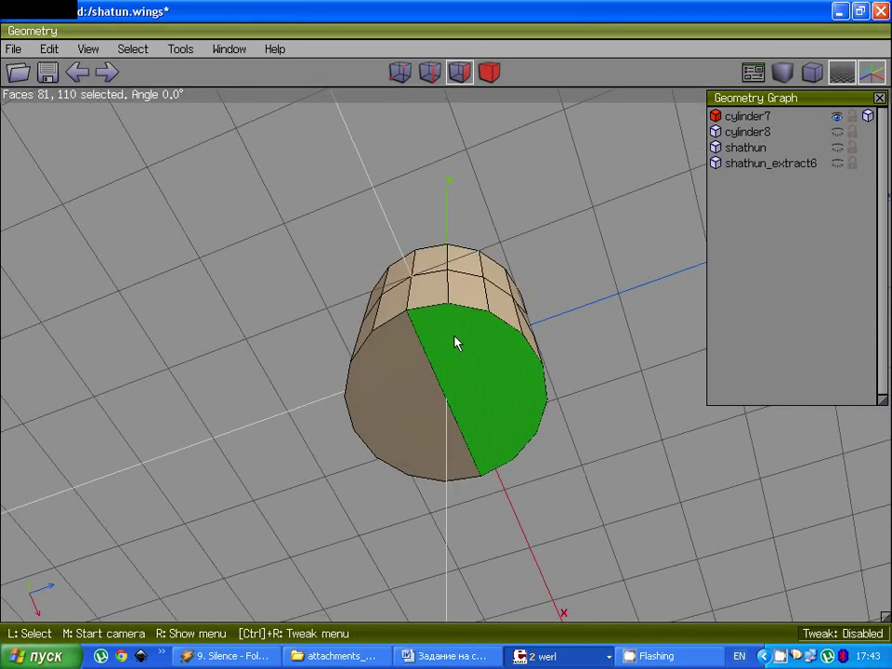
{"action": "left_click", "coordinate": [456, 342]}
{"action": "left_click", "coordinate": [412, 378]}
{"action": "key", "text": "Delete"}
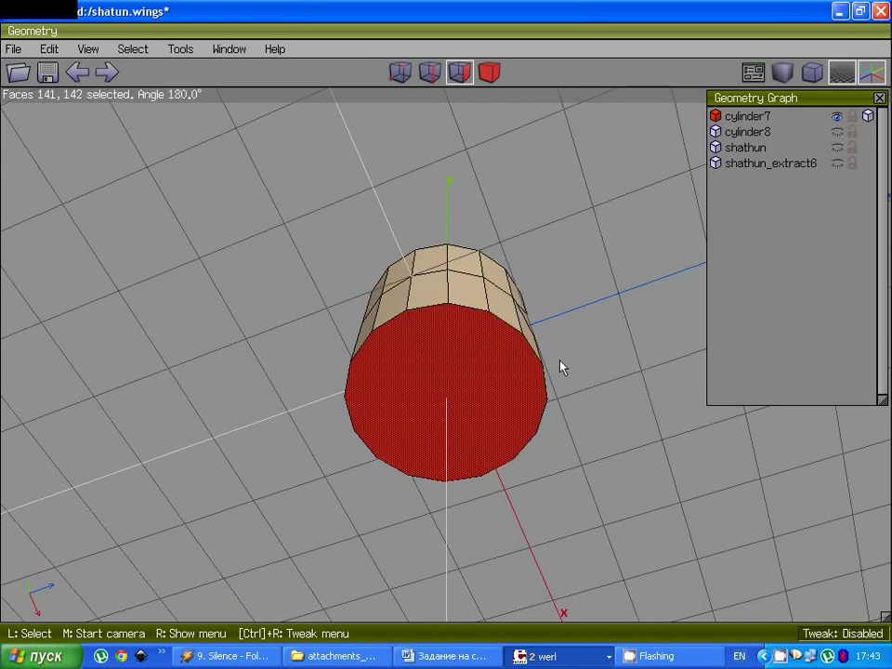
{"action": "middle_click", "coordinate": [541, 317]}
{"action": "left_click", "coordinate": [447, 334]}
{"action": "key", "text": "space"}
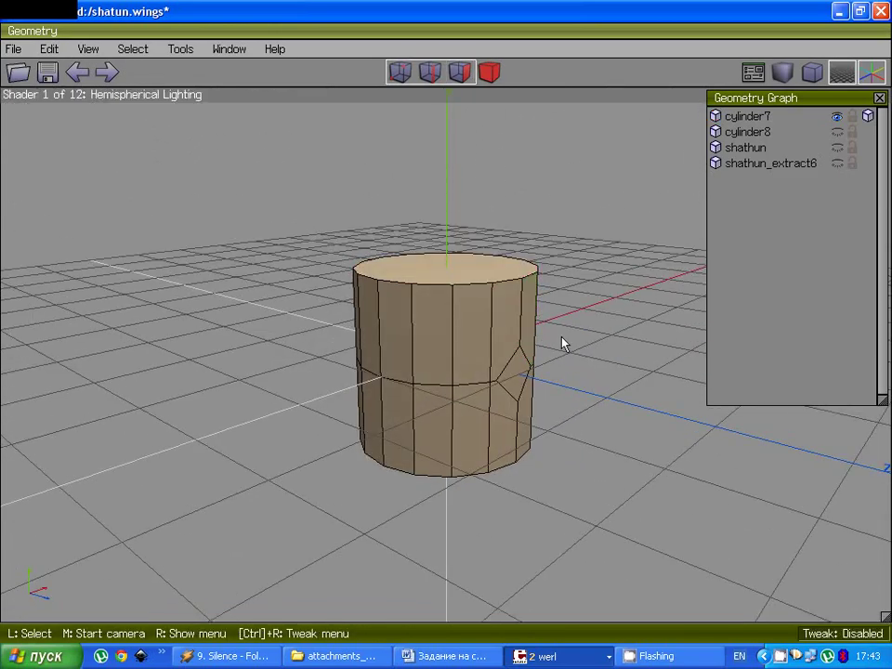
Step: Intrude the cylinder through both diamond faces and the bottom cap with a wall thickness of about 0.084
{"action": "middle_click", "coordinate": [563, 343]}
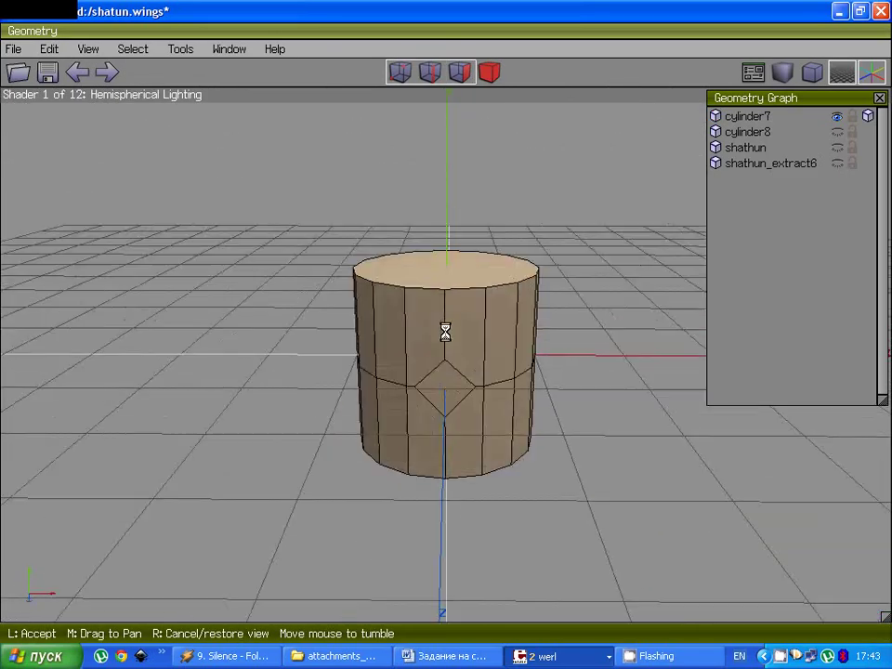
{"action": "left_click", "coordinate": [447, 335]}
{"action": "middle_click", "coordinate": [528, 398]}
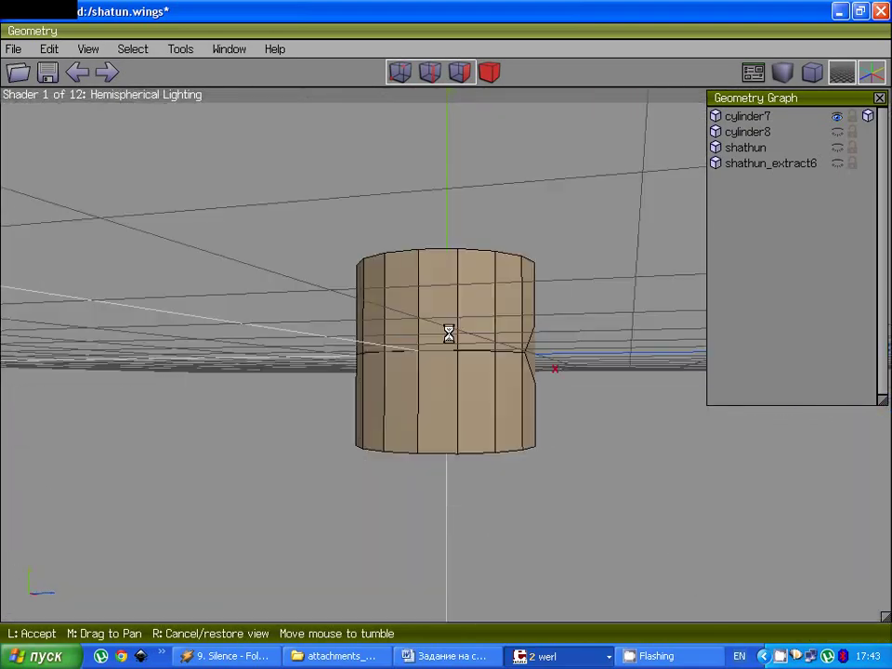
{"action": "left_click", "coordinate": [446, 335]}
{"action": "left_click", "coordinate": [506, 378]}
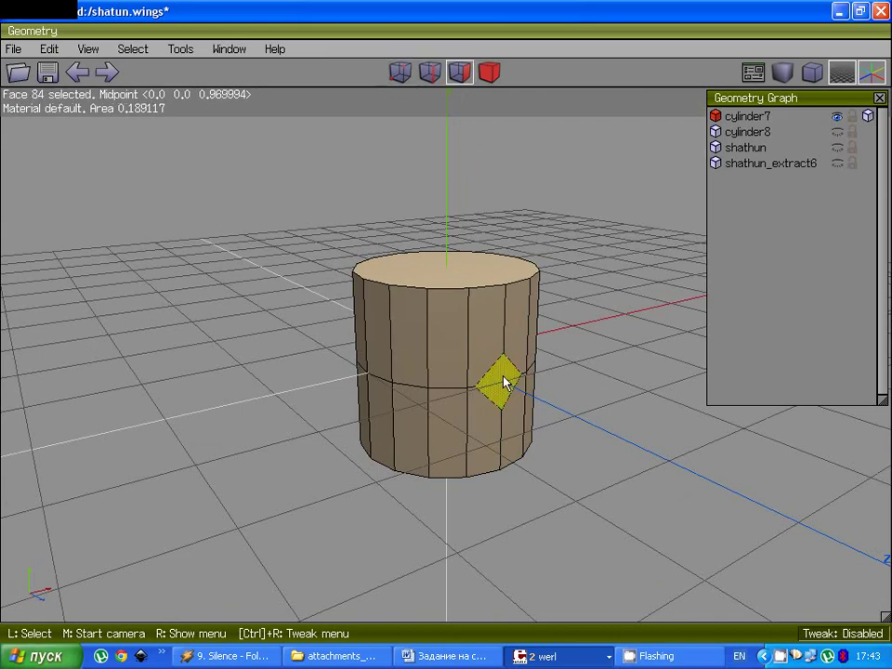
{"action": "middle_click", "coordinate": [507, 379]}
{"action": "left_click", "coordinate": [446, 335]}
{"action": "left_click", "coordinate": [476, 349]}
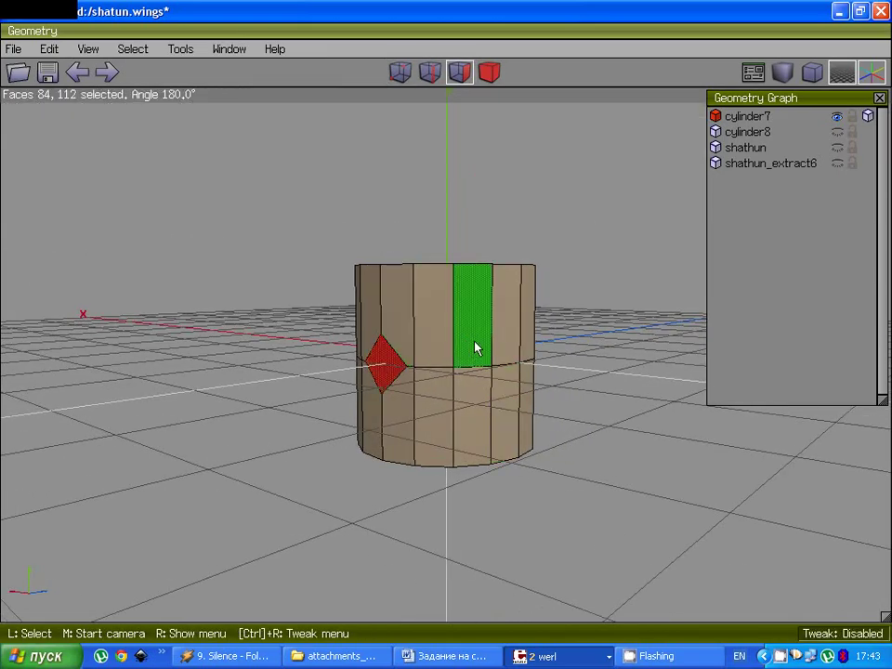
{"action": "middle_click", "coordinate": [476, 349]}
{"action": "left_click", "coordinate": [447, 335]}
{"action": "left_click", "coordinate": [469, 393]}
{"action": "middle_click", "coordinate": [486, 369]}
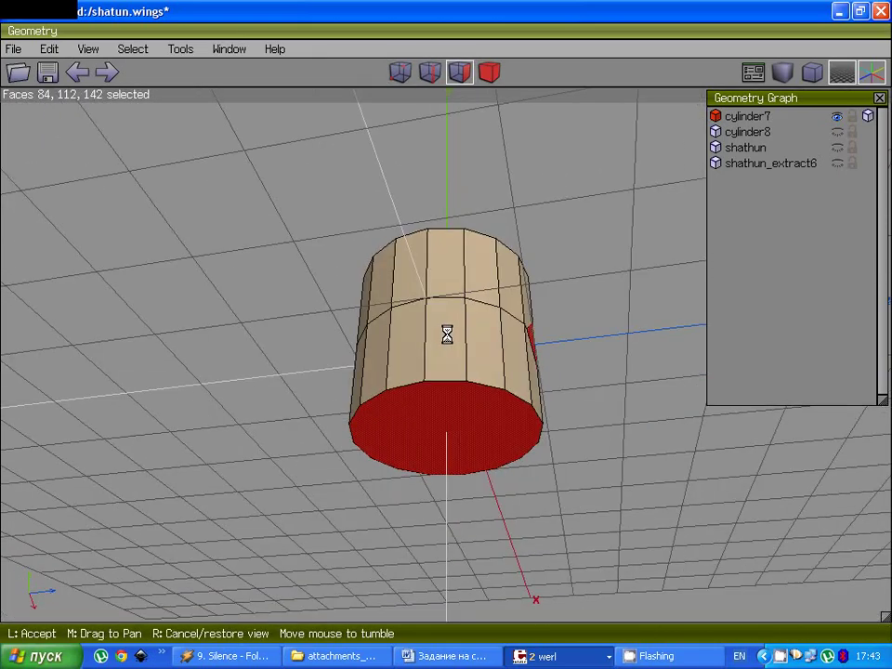
{"action": "scroll", "coordinate": [447, 335], "scroll_direction": "up", "scroll_amount": 3}
{"action": "left_click", "coordinate": [447, 335]}
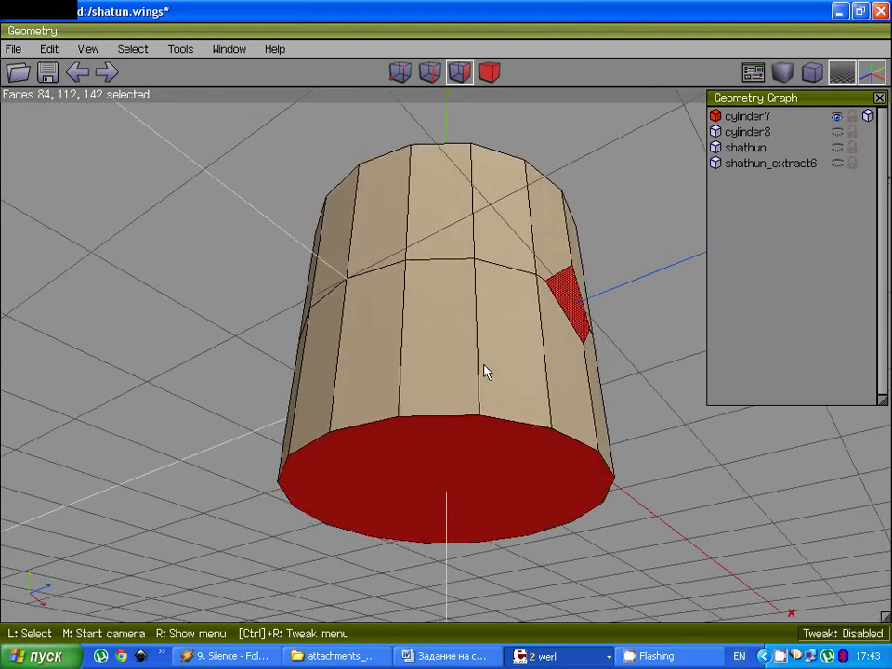
{"action": "right_click", "coordinate": [441, 428]}
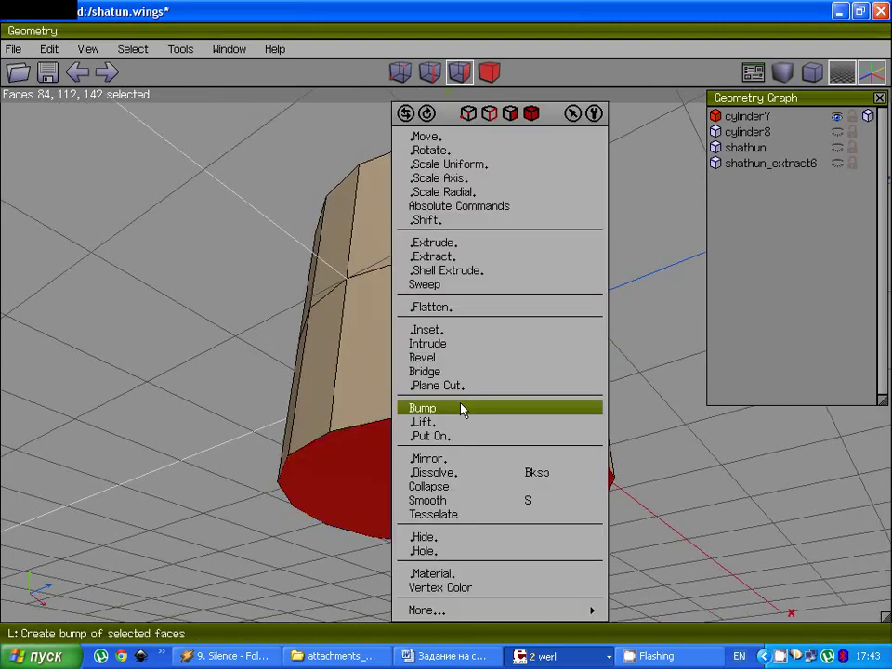
{"action": "left_click", "coordinate": [486, 345]}
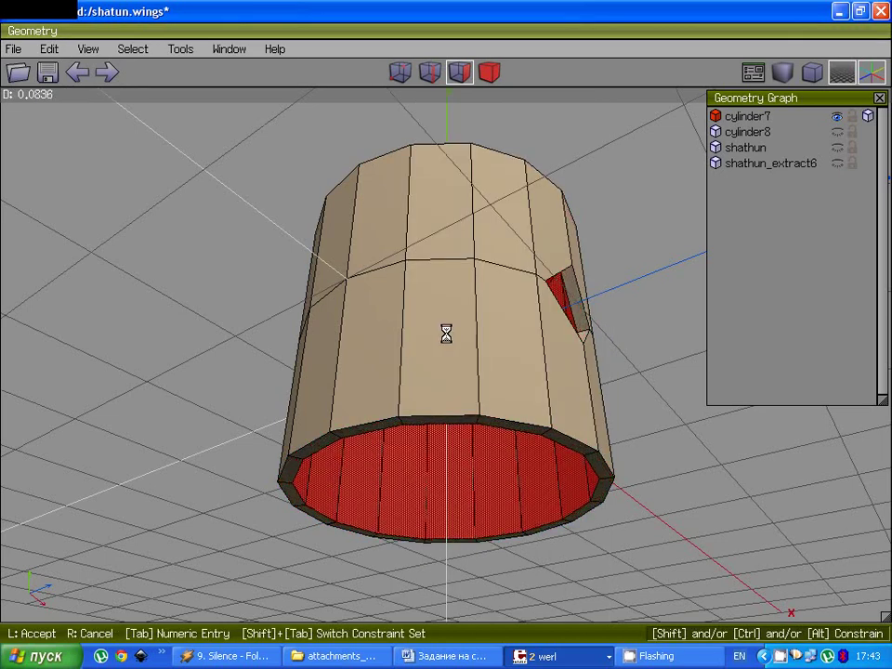
{"action": "left_click", "coordinate": [447, 335]}
{"action": "key", "text": "space"}
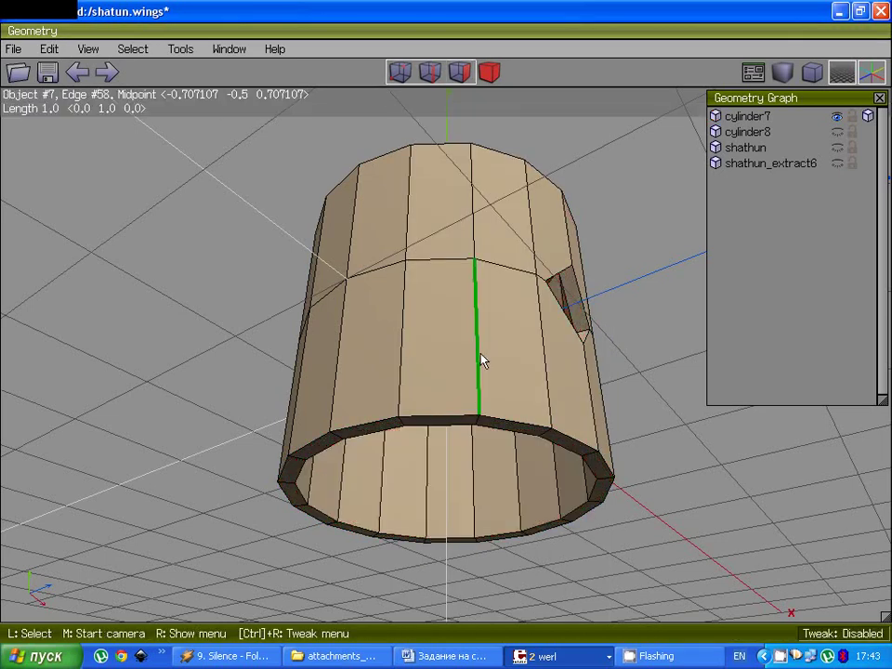
{"action": "middle_click", "coordinate": [483, 359]}
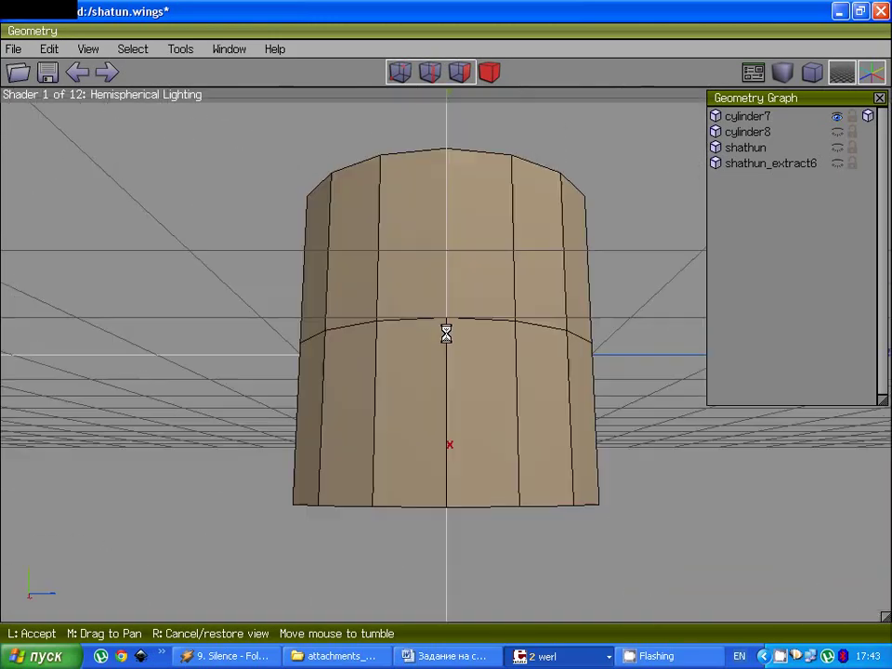
{"action": "left_click", "coordinate": [446, 335]}
{"action": "left_click", "coordinate": [460, 71]}
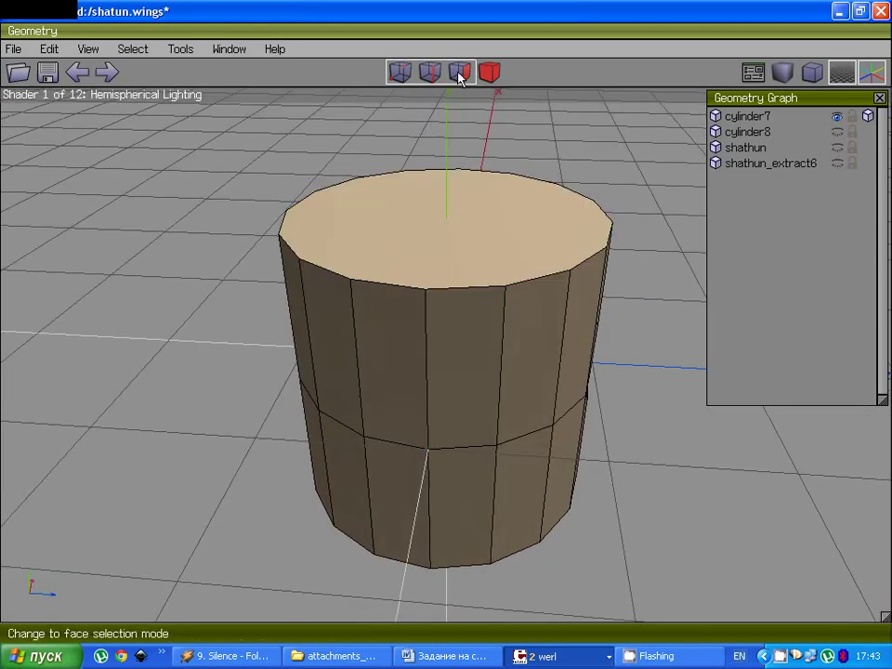
{"action": "left_click", "coordinate": [462, 250]}
{"action": "middle_click", "coordinate": [462, 250]}
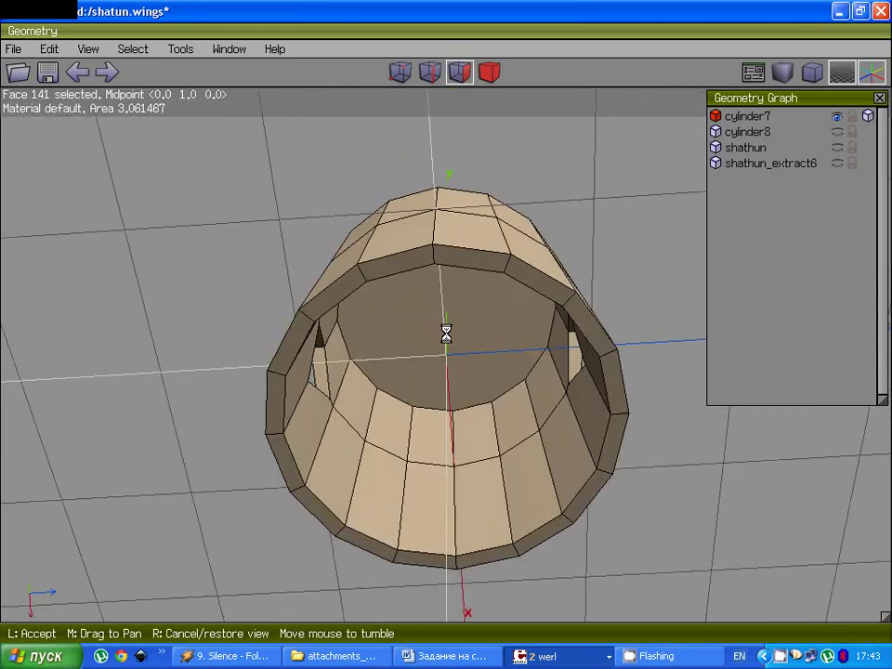
{"action": "left_click", "coordinate": [442, 332]}
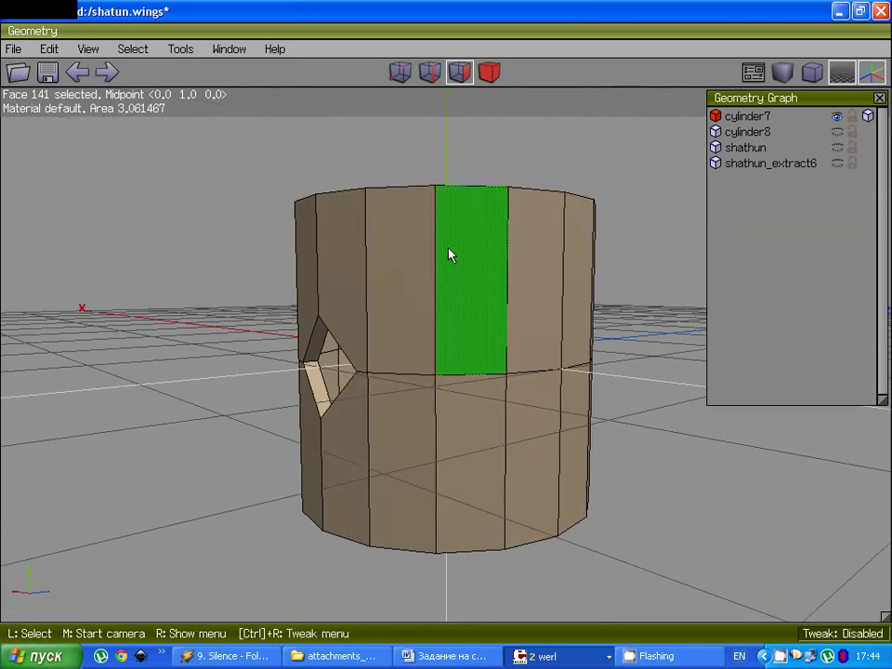
{"action": "middle_click", "coordinate": [479, 368]}
{"action": "left_click", "coordinate": [477, 362]}
{"action": "key", "text": "2"}
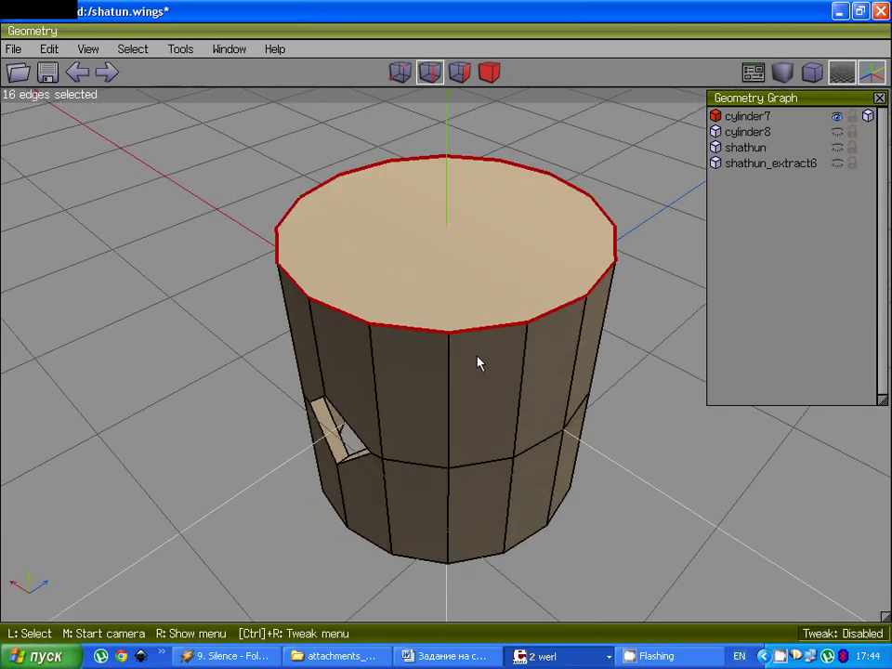
{"action": "middle_click", "coordinate": [447, 341]}
{"action": "left_click", "coordinate": [402, 257]}
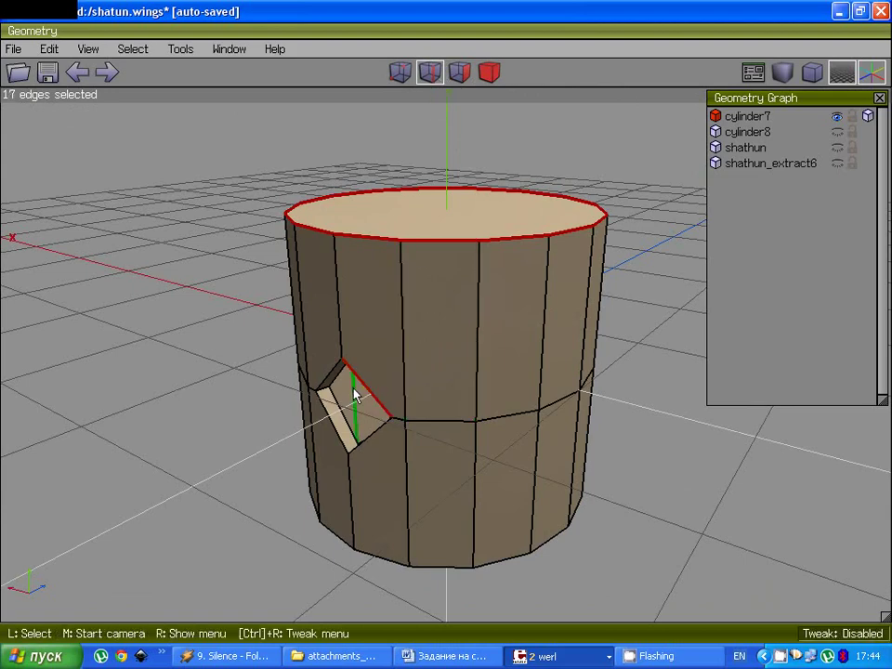
{"action": "key", "text": "g"}
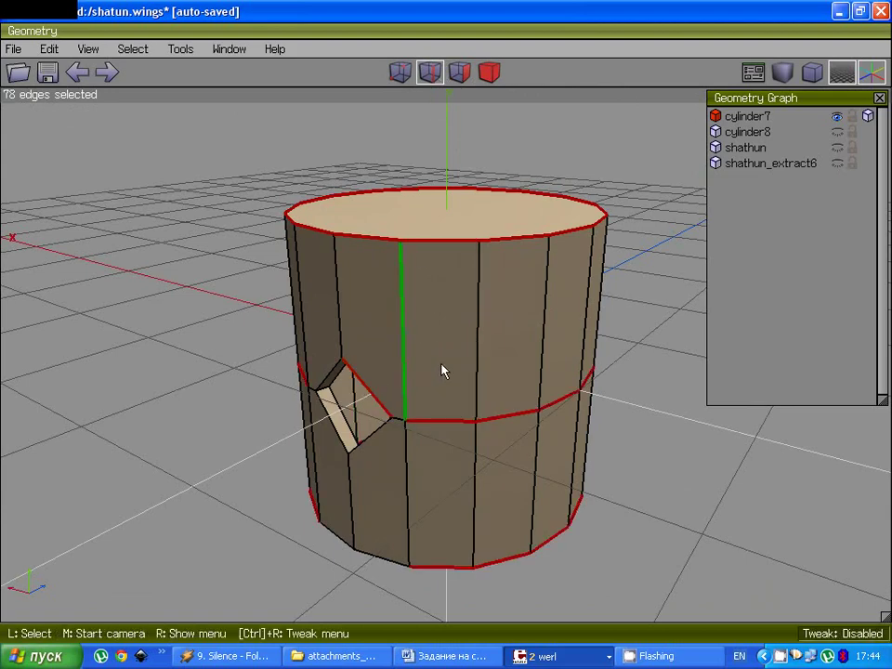
{"action": "middle_click", "coordinate": [441, 363]}
{"action": "left_click", "coordinate": [446, 334]}
{"action": "key", "text": "space"}
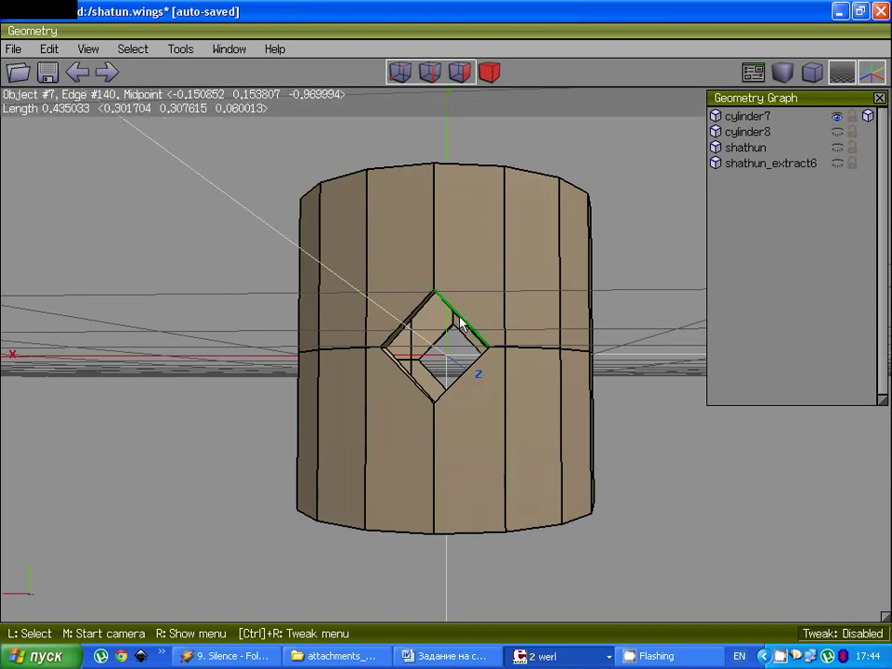
Step: Select the inner and outer edge loops around both diamond pin holes and the open bottom rim
{"action": "left_click", "coordinate": [462, 320]}
{"action": "middle_click", "coordinate": [494, 313]}
{"action": "left_click", "coordinate": [446, 335]}
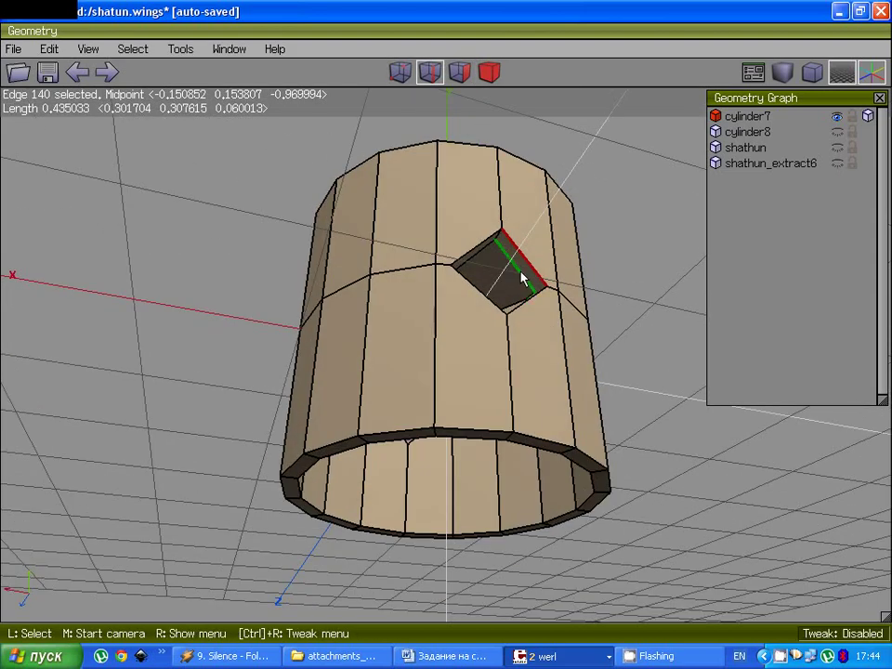
{"action": "left_click", "coordinate": [539, 247]}
{"action": "middle_click", "coordinate": [538, 247]}
{"action": "left_click", "coordinate": [447, 335]}
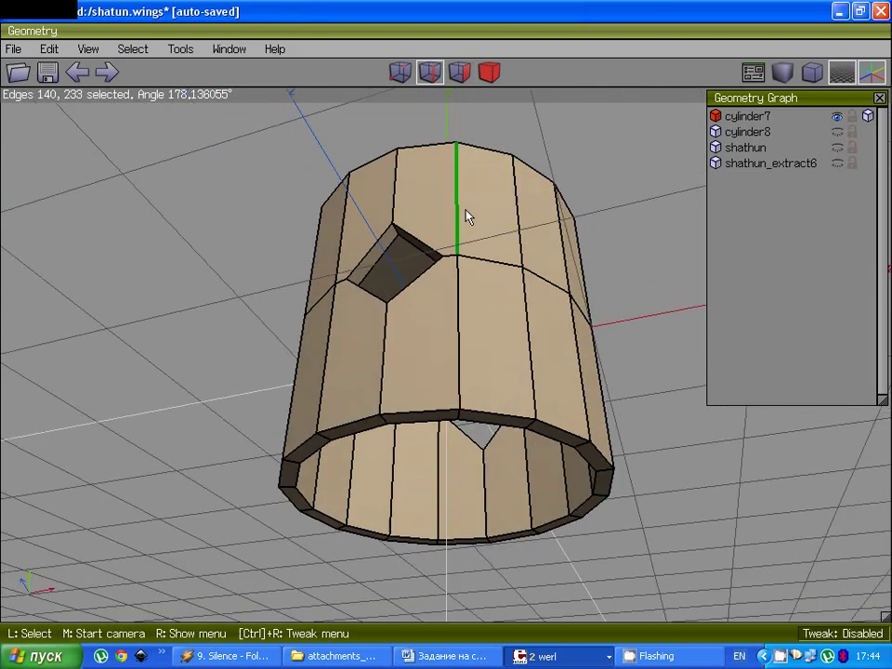
{"action": "left_click", "coordinate": [376, 267]}
{"action": "left_click", "coordinate": [374, 262]}
{"action": "middle_click", "coordinate": [410, 262]}
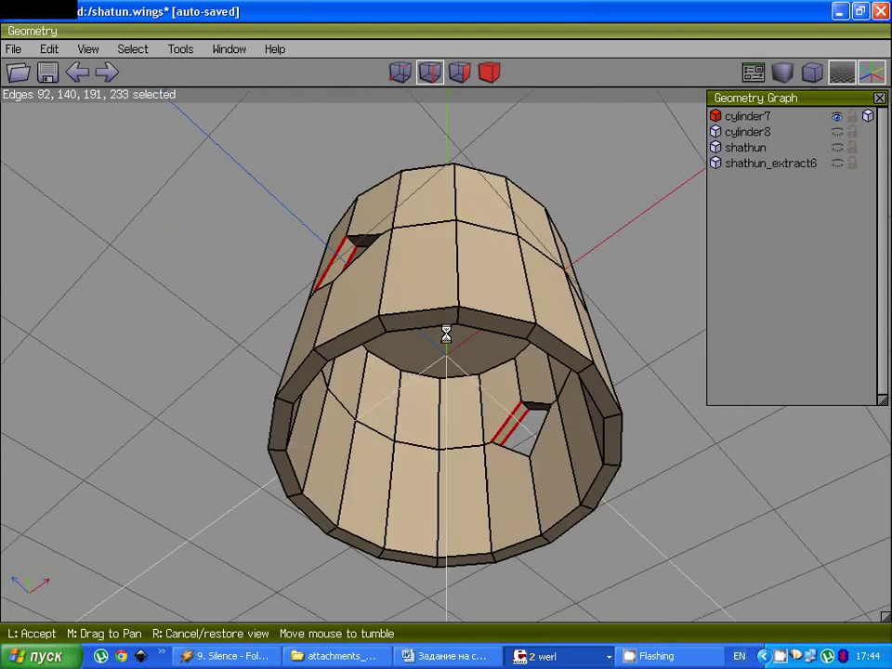
{"action": "left_click", "coordinate": [446, 335]}
{"action": "left_click", "coordinate": [435, 307]}
{"action": "left_click", "coordinate": [434, 327]}
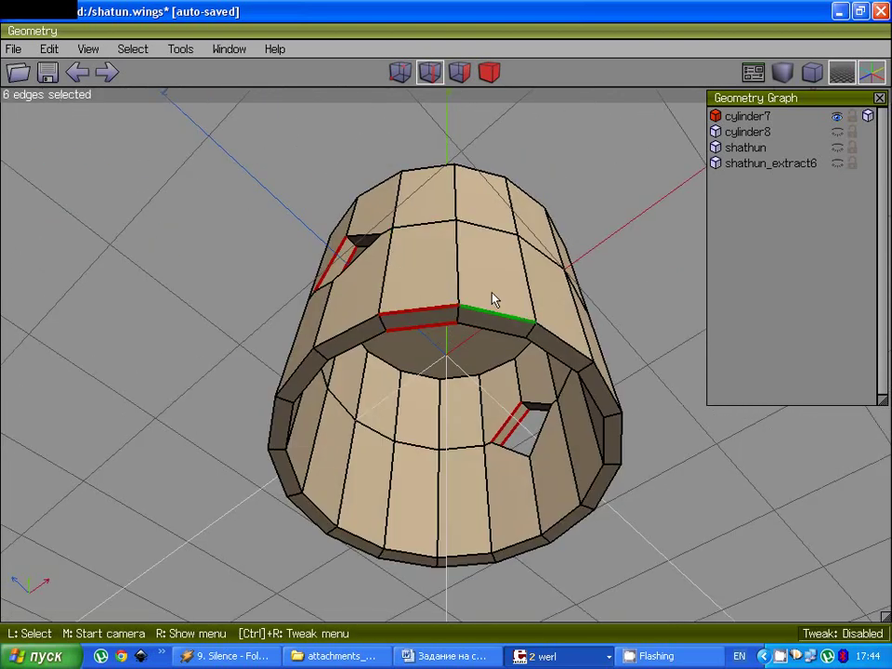
{"action": "key", "text": "l"}
{"action": "middle_click", "coordinate": [491, 298]}
{"action": "left_click", "coordinate": [458, 327]}
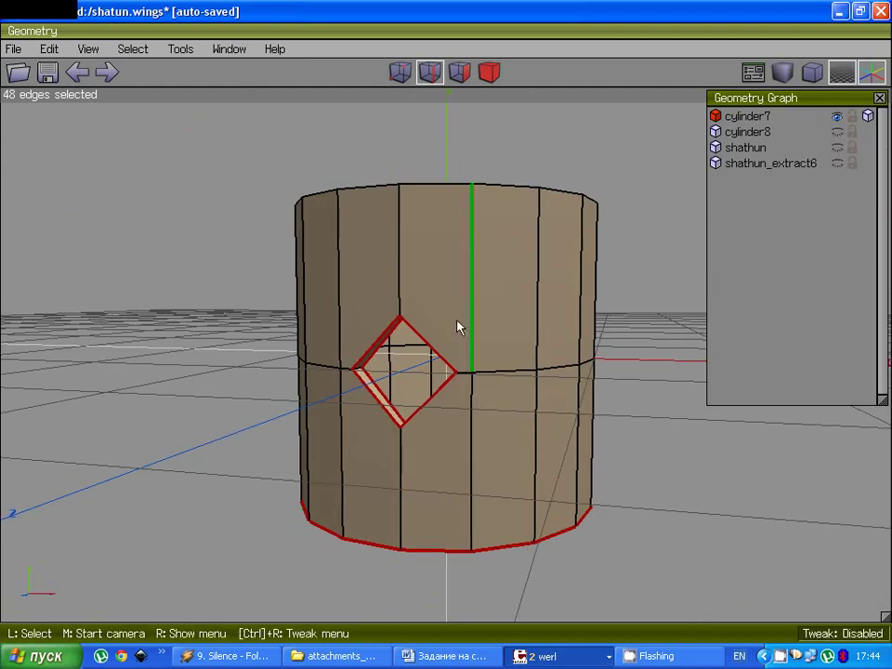
{"action": "right_click", "coordinate": [457, 327]}
{"action": "left_click", "coordinate": [400, 429]}
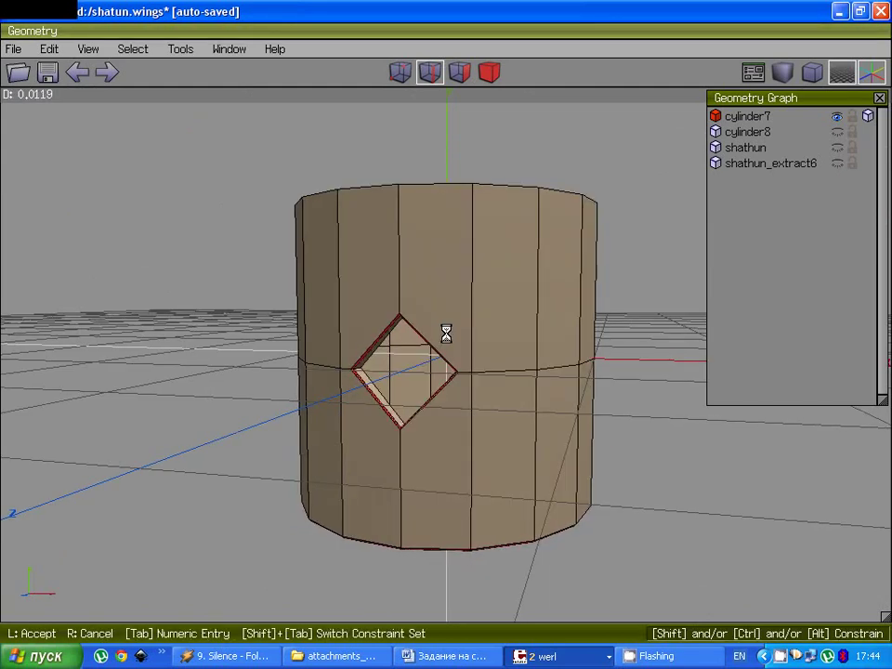
{"action": "right_click", "coordinate": [425, 439]}
{"action": "middle_click", "coordinate": [451, 425]}
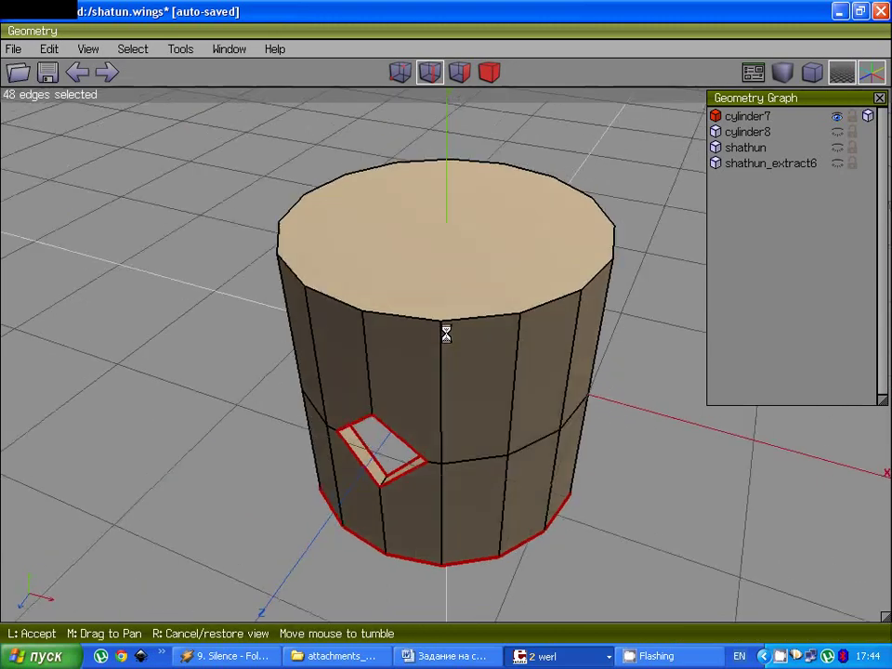
Step: Undo the edge selection around the holes and bottom rim, and select the edge loop around the closed top cap
{"action": "left_click", "coordinate": [446, 332]}
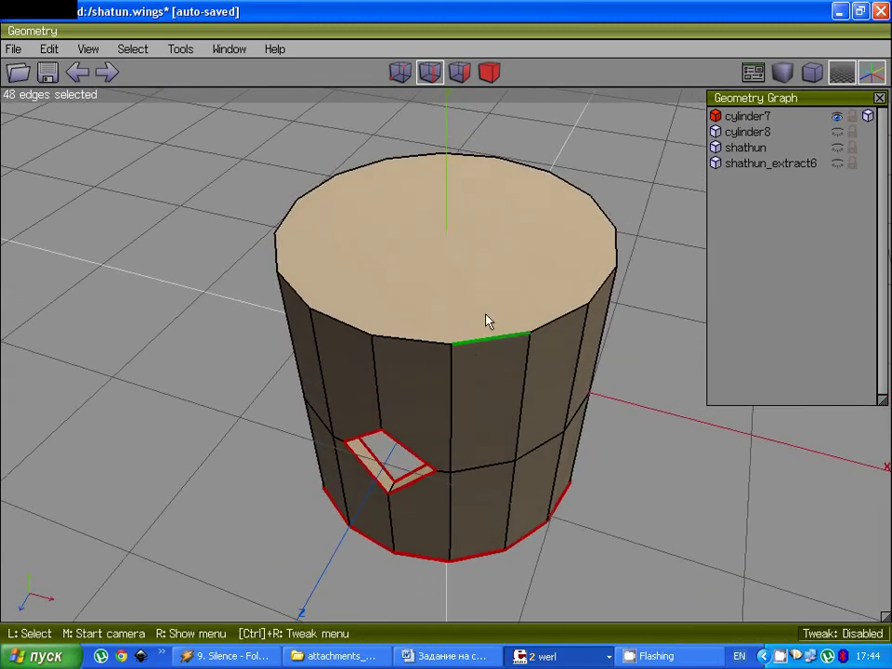
{"action": "scroll", "coordinate": [484, 324], "scroll_direction": "up", "scroll_amount": 4}
{"action": "left_click", "coordinate": [78, 73]}
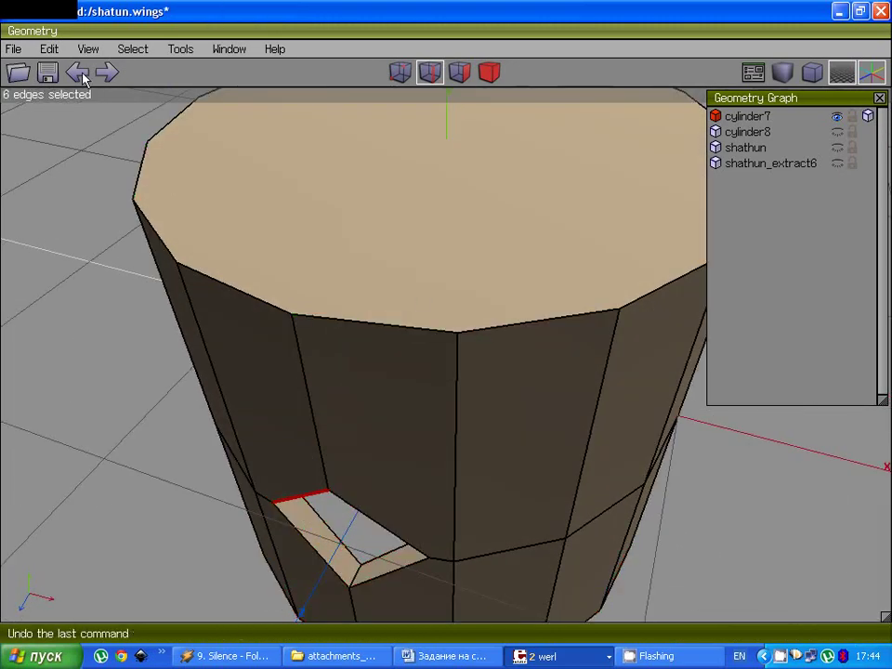
{"action": "left_click", "coordinate": [78, 73]}
{"action": "key", "text": "e"}
{"action": "scroll", "coordinate": [307, 239], "scroll_direction": "down", "scroll_amount": 5}
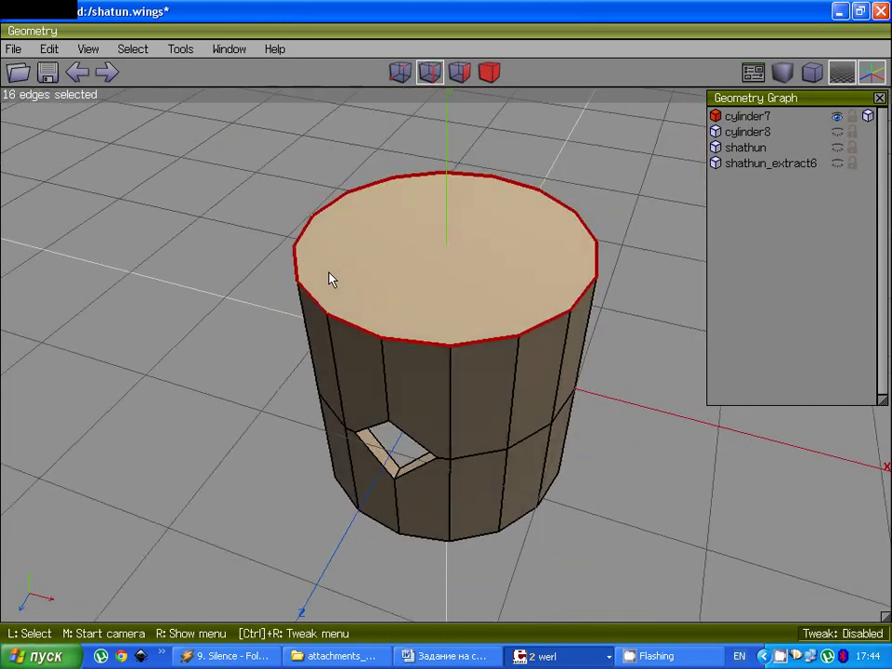
Step: Add the inner and outer edge loops of both diamond holes and the open bottom rim to the selection
{"action": "middle_click", "coordinate": [375, 350]}
{"action": "left_click", "coordinate": [376, 349]}
{"action": "left_click", "coordinate": [378, 298]}
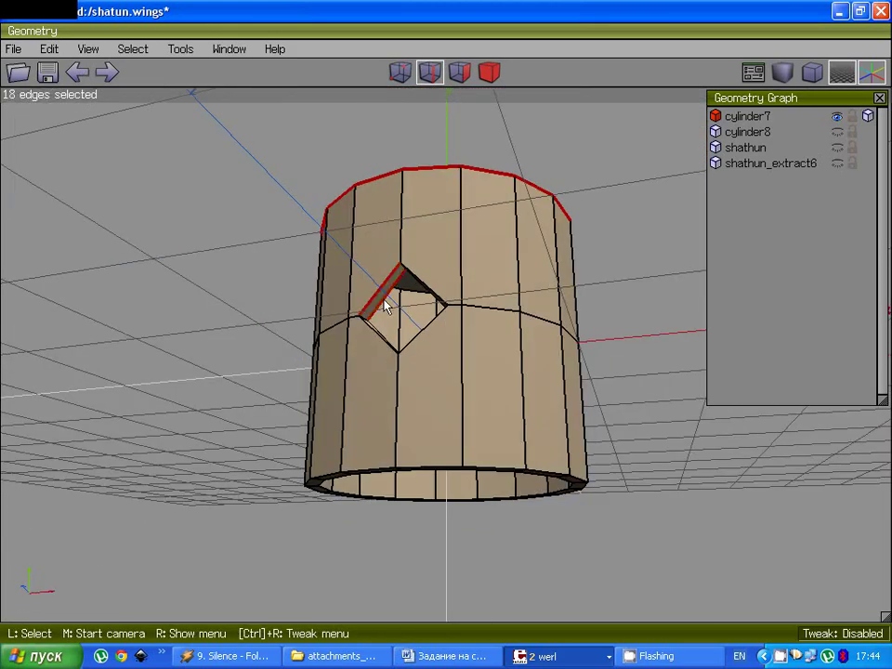
{"action": "key", "text": "l"}
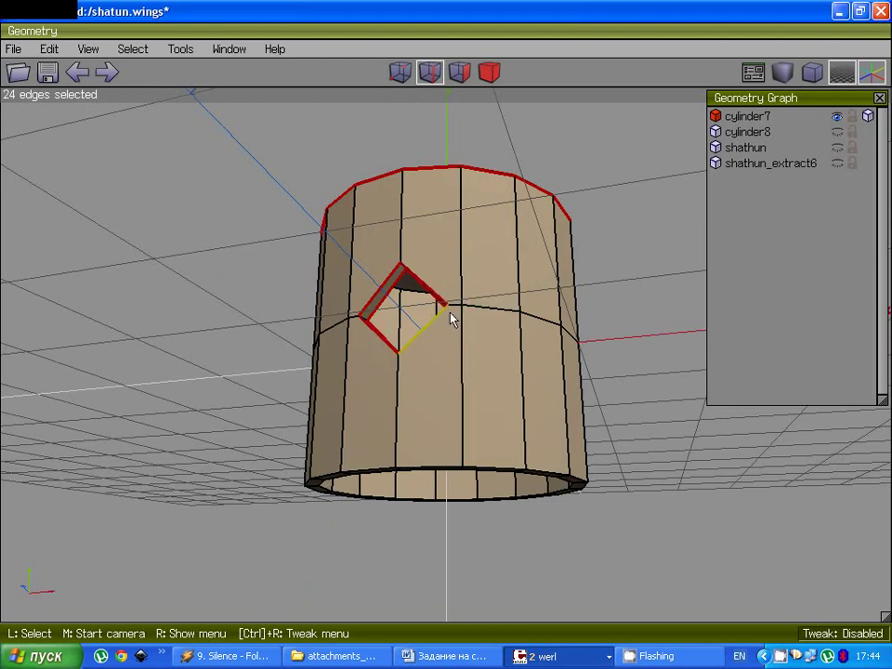
{"action": "middle_click", "coordinate": [460, 423]}
{"action": "left_click", "coordinate": [442, 350]}
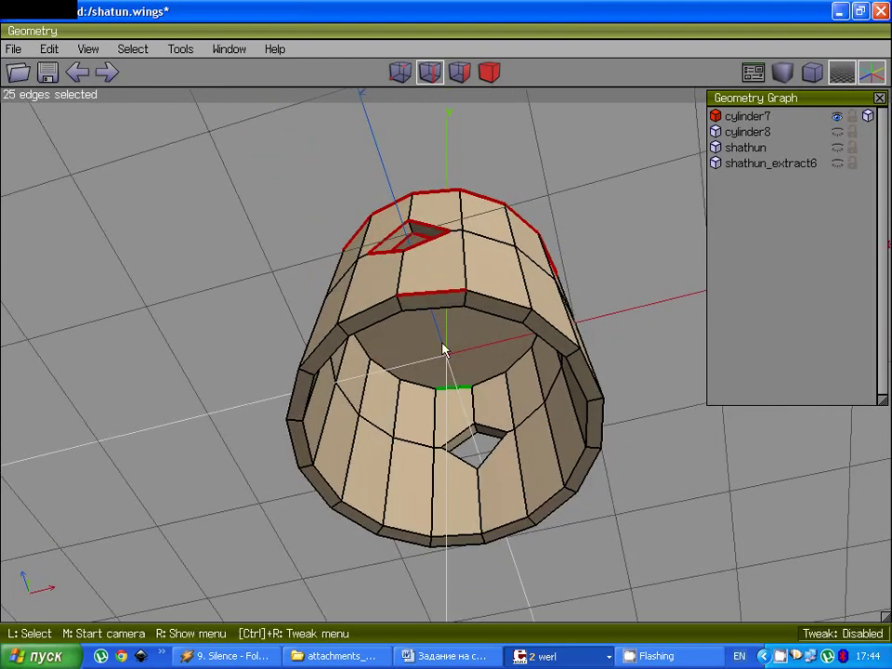
{"action": "left_click", "coordinate": [433, 310]}
{"action": "key", "text": "l"}
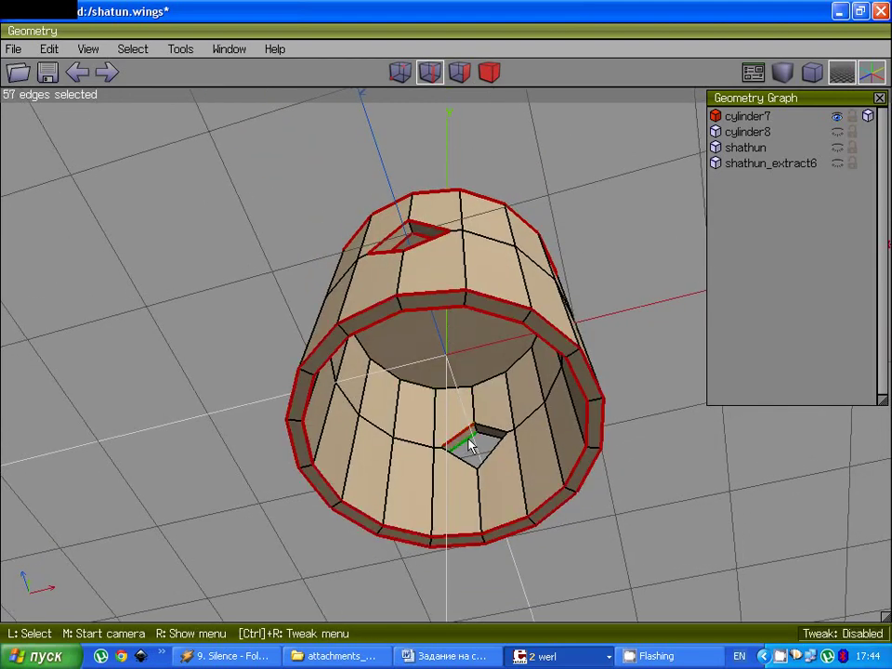
{"action": "middle_click", "coordinate": [469, 450]}
{"action": "left_click", "coordinate": [488, 404]}
Step: Bevel the selected hole, rim and cap edges by about 0.0055 and clear the selection
{"action": "right_click", "coordinate": [428, 386]}
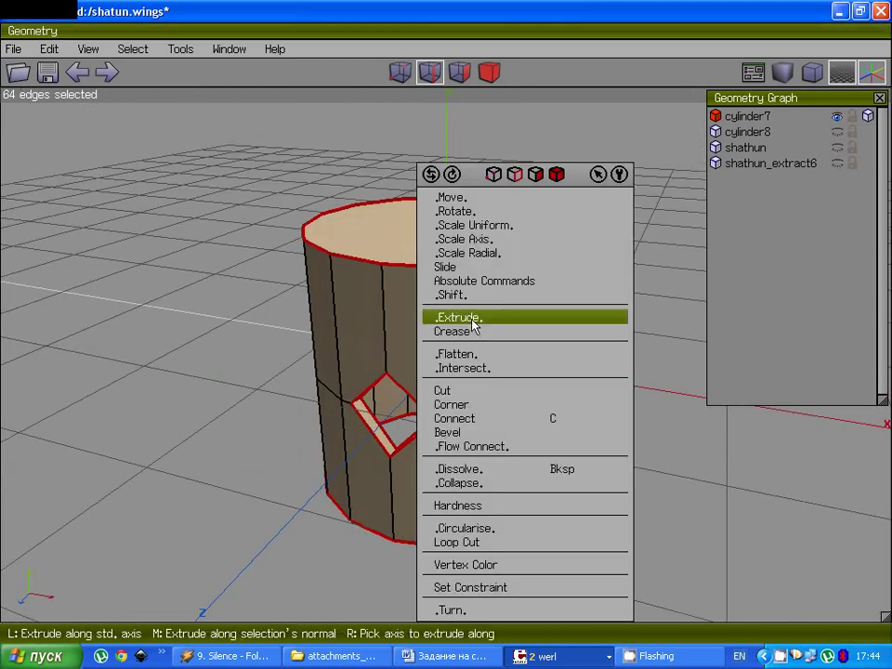
{"action": "left_click", "coordinate": [453, 436]}
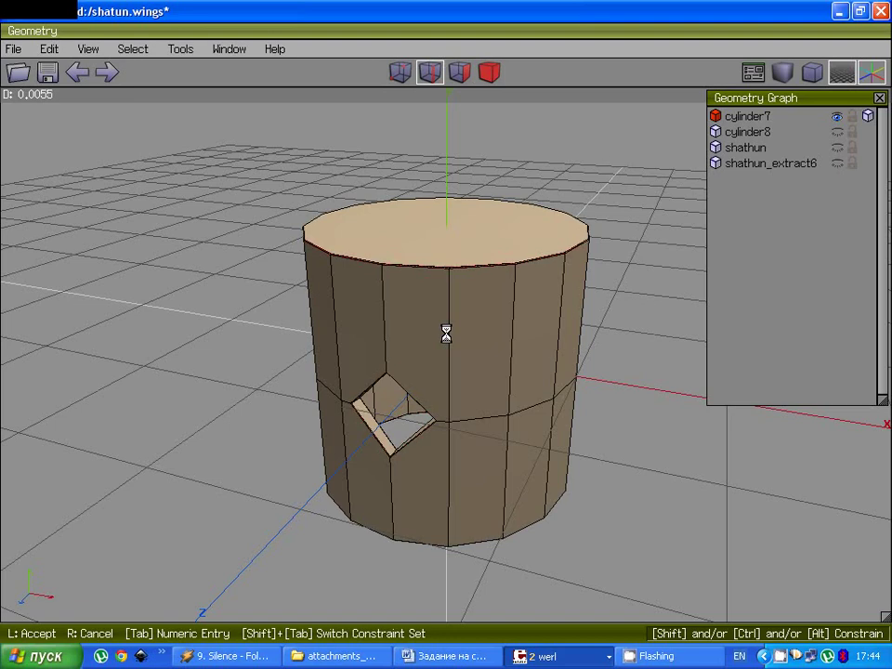
{"action": "left_click", "coordinate": [446, 334]}
{"action": "key", "text": "space"}
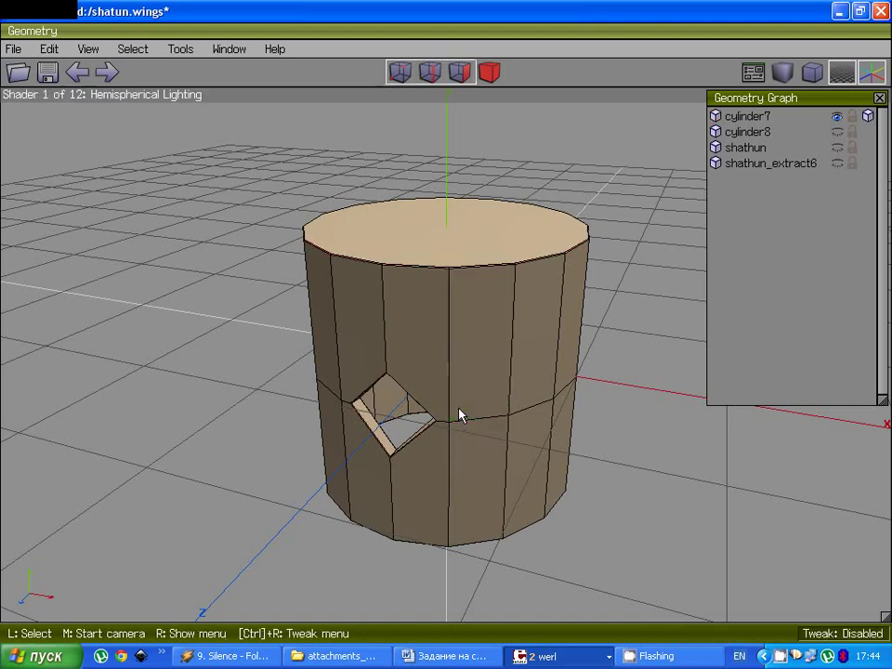
Step: Inset the top cap face by about 8.6% and clear the face selection
{"action": "left_click", "coordinate": [462, 246]}
{"action": "right_click", "coordinate": [462, 246]}
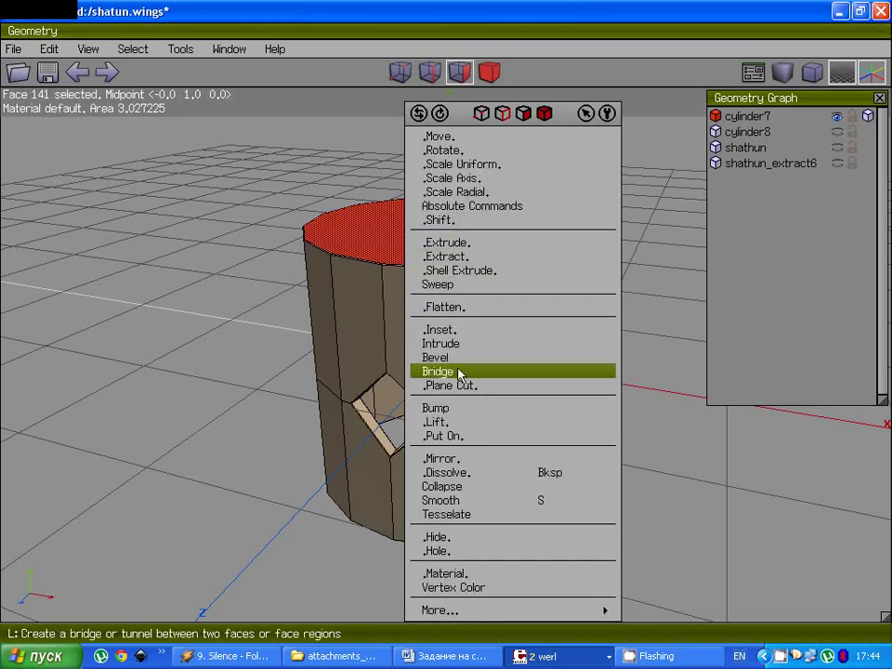
{"action": "left_click", "coordinate": [446, 334]}
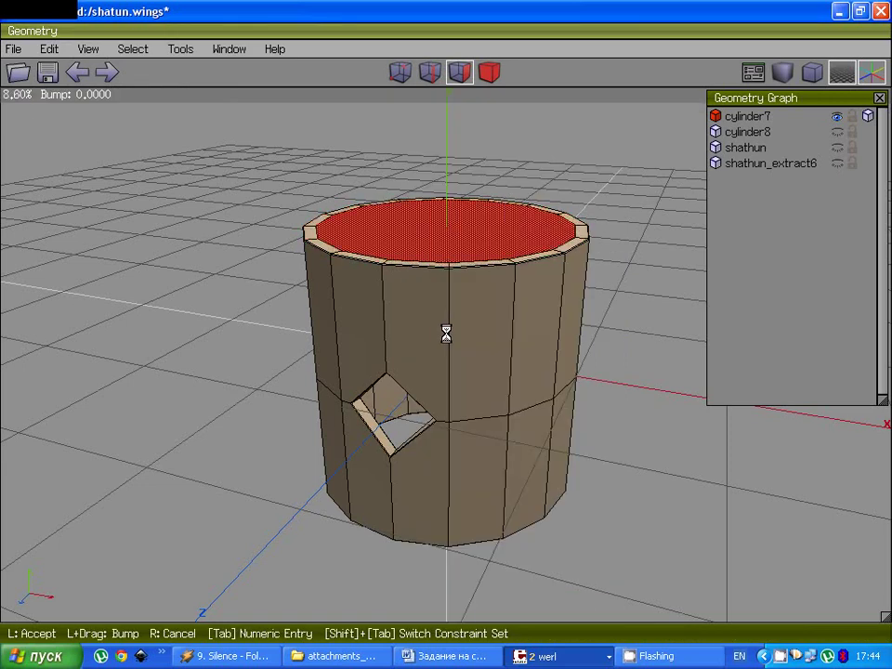
{"action": "left_click", "coordinate": [447, 334]}
{"action": "middle_click", "coordinate": [448, 336]}
{"action": "left_click", "coordinate": [446, 333]}
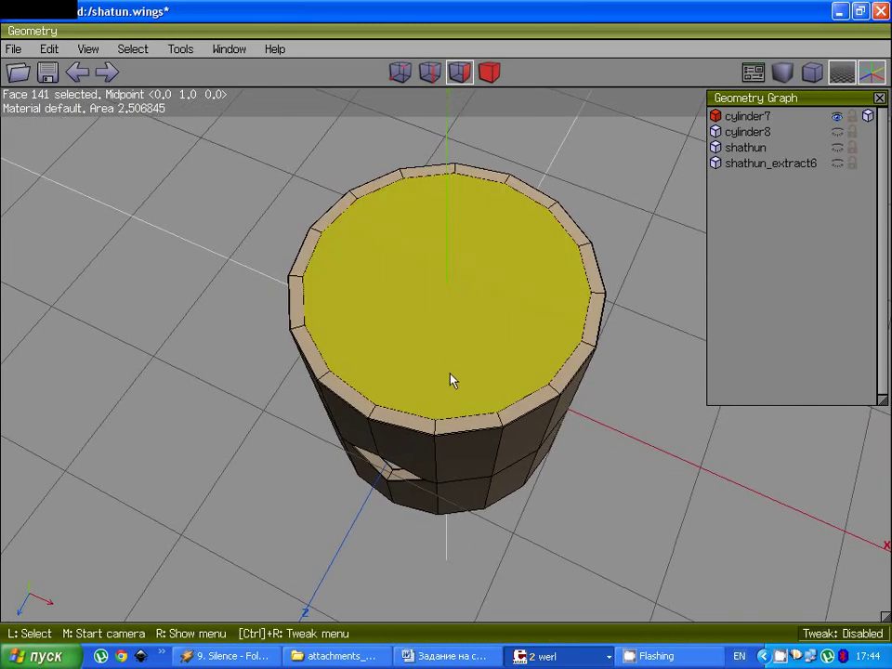
{"action": "left_click", "coordinate": [452, 408]}
Step: Select the vertical edge directly below one diamond hole and the neighbouring vertical edge beside it
{"action": "middle_click", "coordinate": [451, 409]}
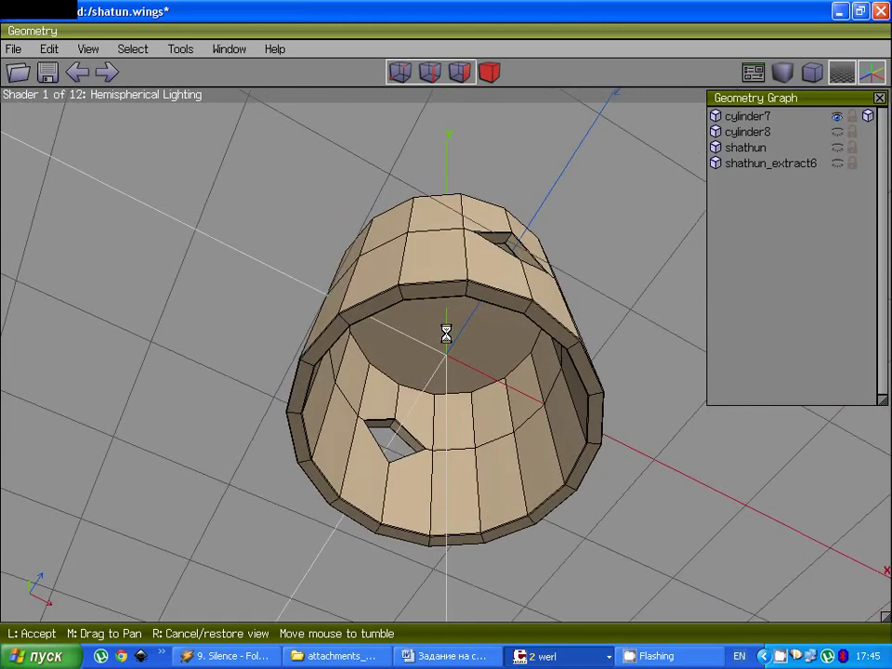
{"action": "left_click", "coordinate": [447, 333]}
{"action": "middle_click", "coordinate": [447, 333]}
{"action": "left_click", "coordinate": [446, 333]}
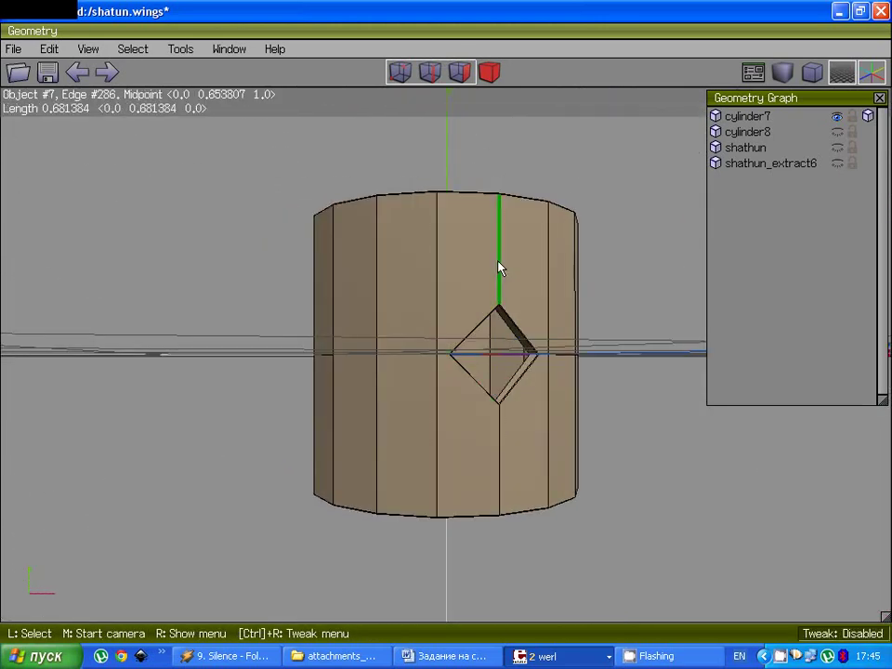
{"action": "left_click", "coordinate": [500, 267]}
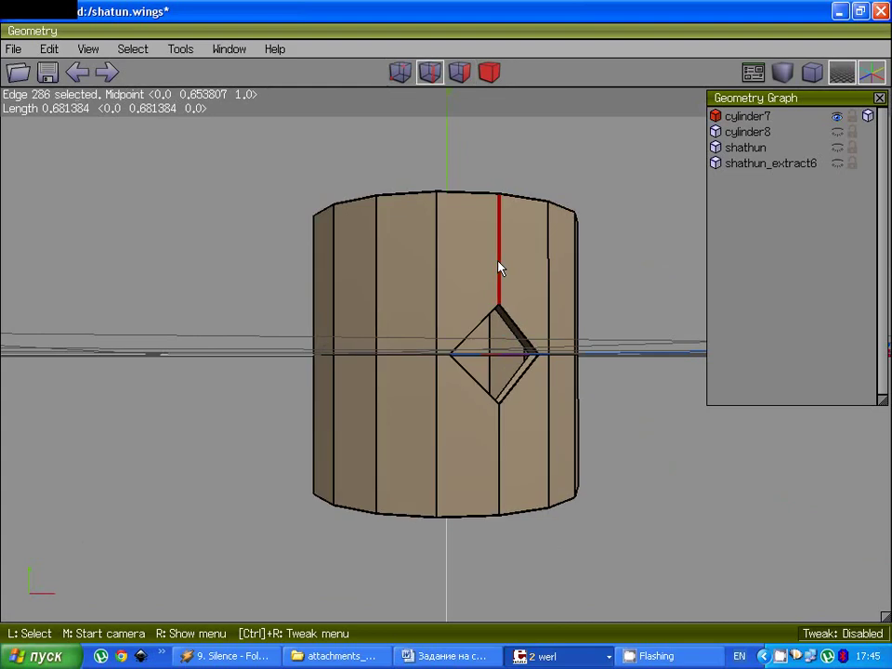
{"action": "left_click", "coordinate": [499, 267]}
{"action": "left_click", "coordinate": [497, 440]}
{"action": "left_click", "coordinate": [500, 442]}
{"action": "left_click", "coordinate": [499, 442]}
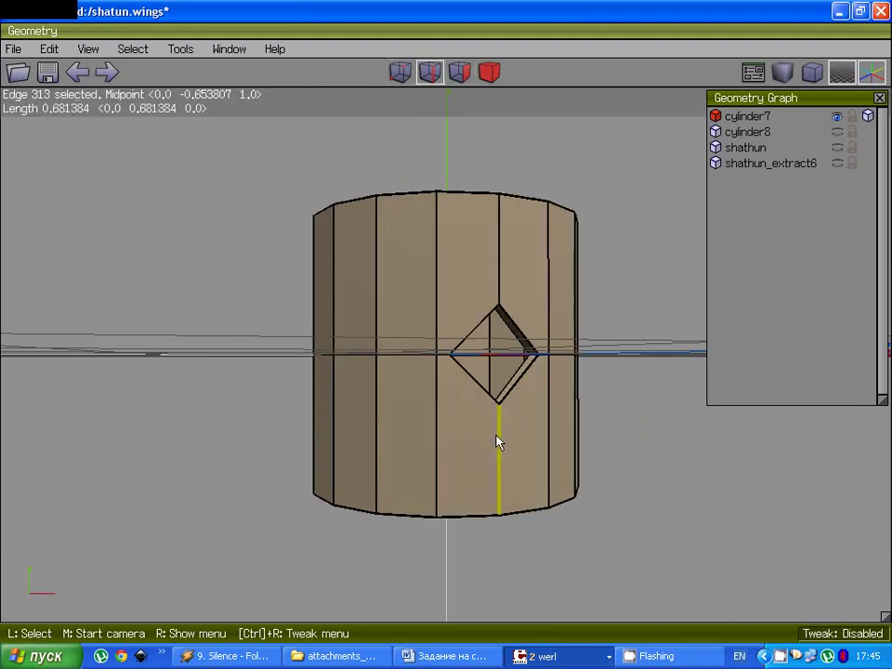
{"action": "left_click", "coordinate": [444, 459]}
Step: Add the vertical edge below the opposite hole and extend the selection to the full ring of lower side edges
{"action": "middle_click", "coordinate": [444, 455]}
{"action": "left_click", "coordinate": [446, 333]}
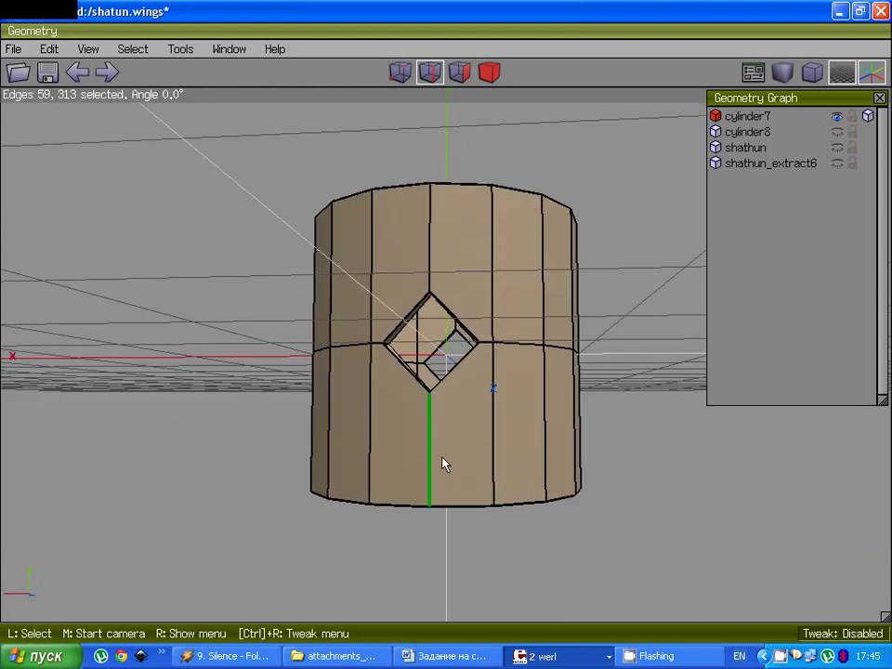
{"action": "left_click", "coordinate": [443, 458]}
{"action": "left_click", "coordinate": [485, 454]}
{"action": "key", "text": "l"}
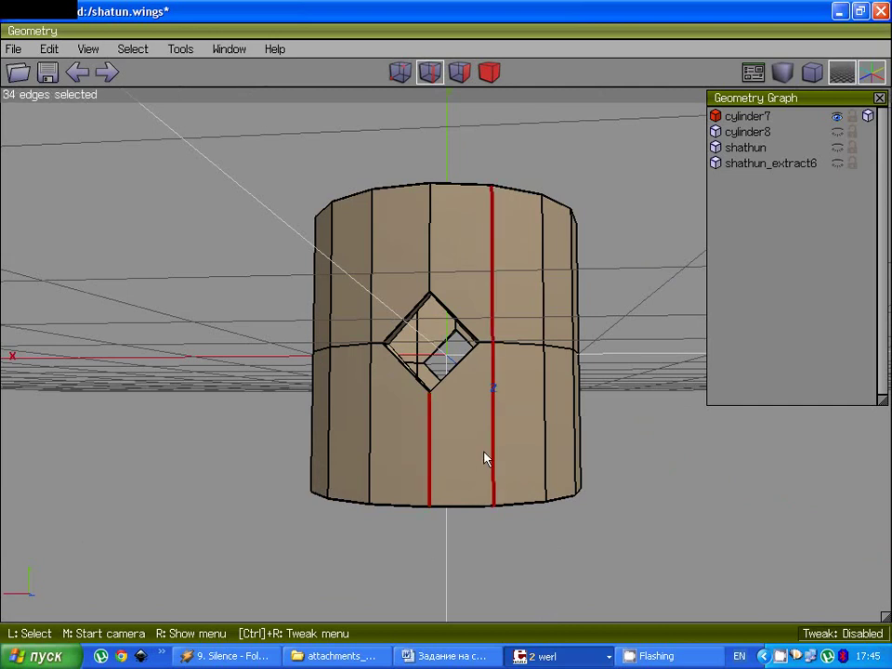
{"action": "left_click", "coordinate": [78, 71]}
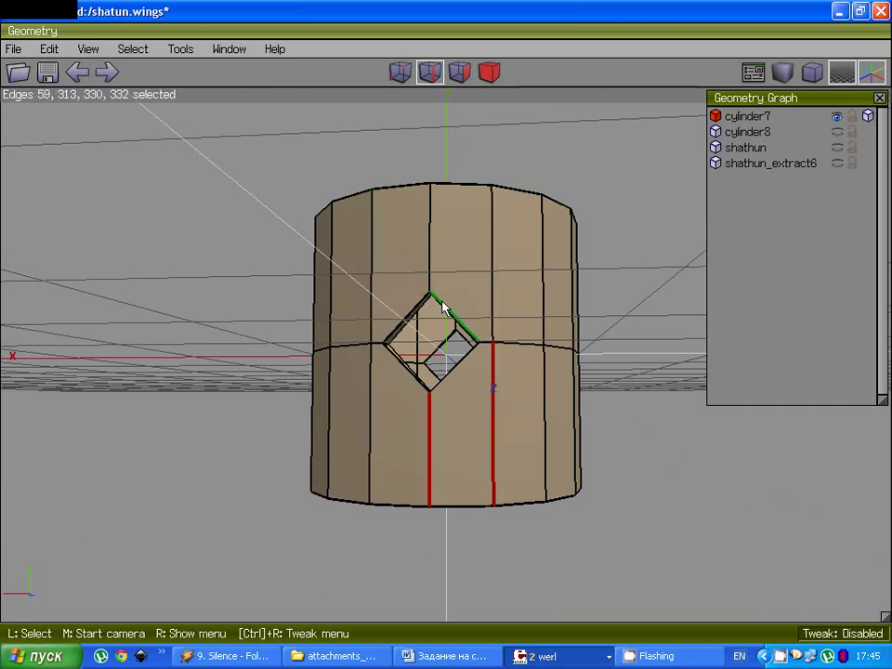
{"action": "key", "text": "g"}
{"action": "left_click", "coordinate": [374, 433]}
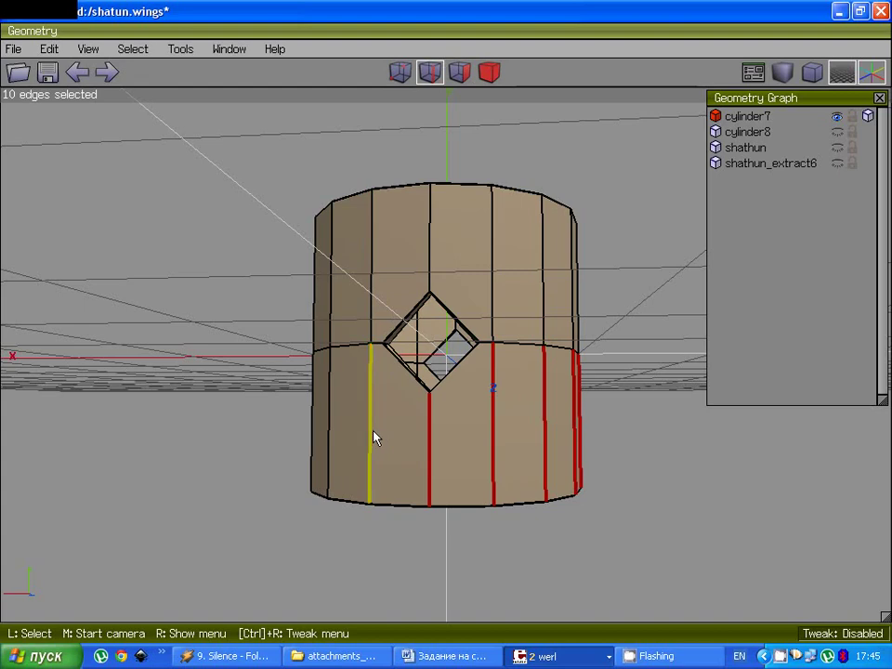
{"action": "key", "text": "g"}
{"action": "middle_click", "coordinate": [432, 424]}
{"action": "left_click", "coordinate": [430, 419]}
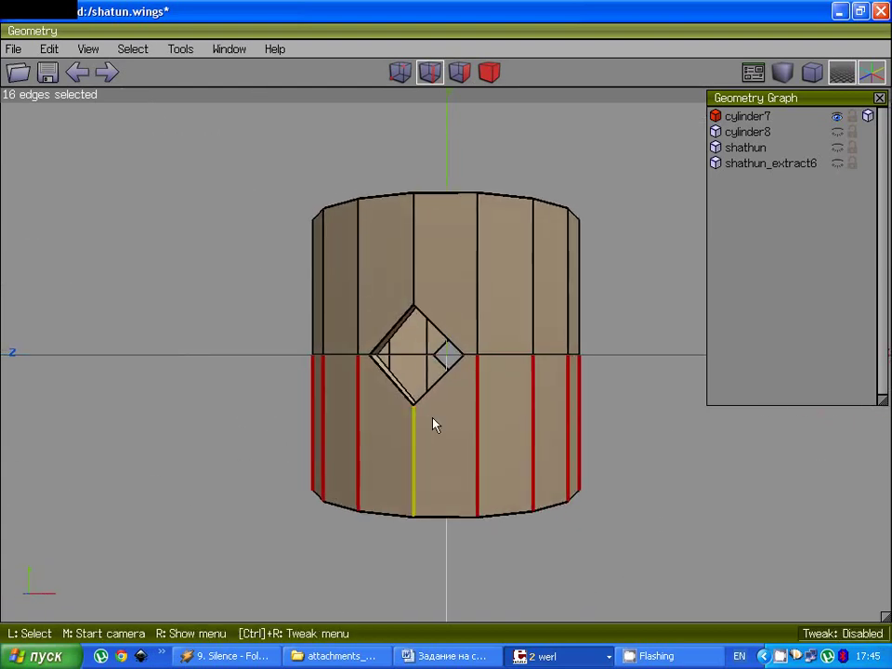
Step: Connect the selected edges into a loop below the holes, flatten it along the Y axis, and clear the selection
{"action": "key", "text": "c"}
{"action": "right_click", "coordinate": [483, 428]}
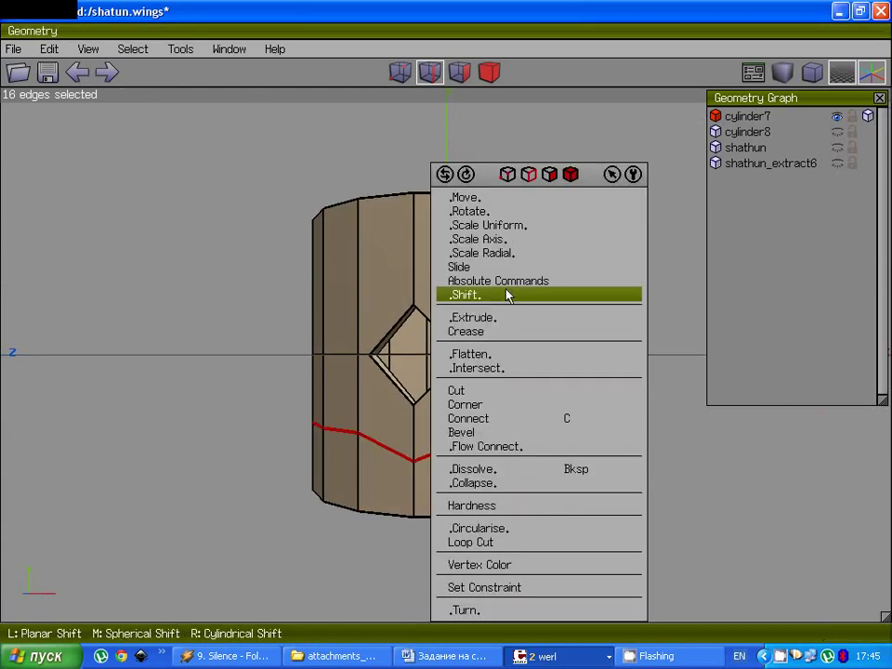
{"action": "left_click", "coordinate": [488, 354]}
{"action": "left_click", "coordinate": [477, 387]}
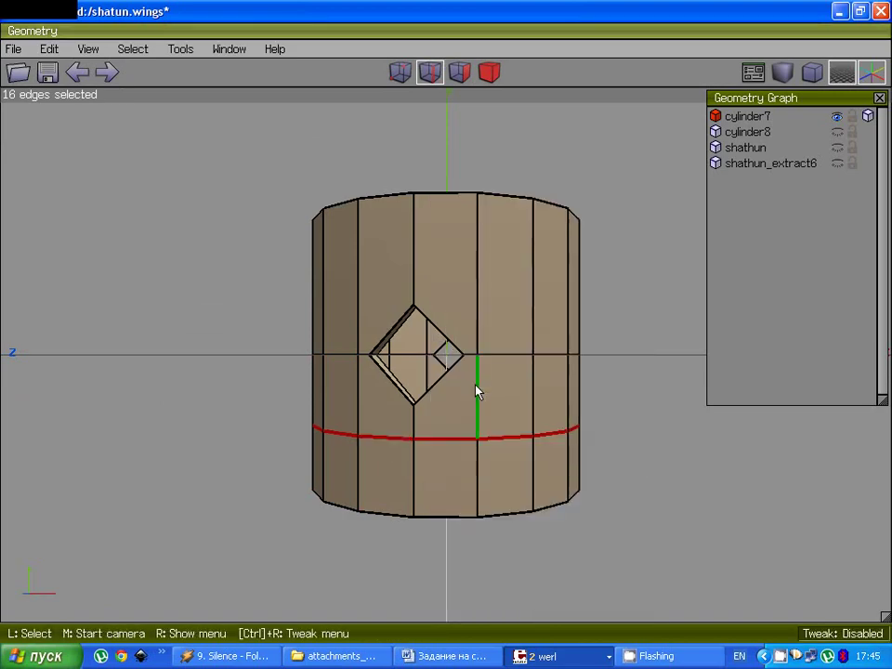
{"action": "key", "text": "space"}
Step: Select the vertical edge above one diamond hole and the rings of upper side edges around the cylinder
{"action": "middle_click", "coordinate": [445, 334]}
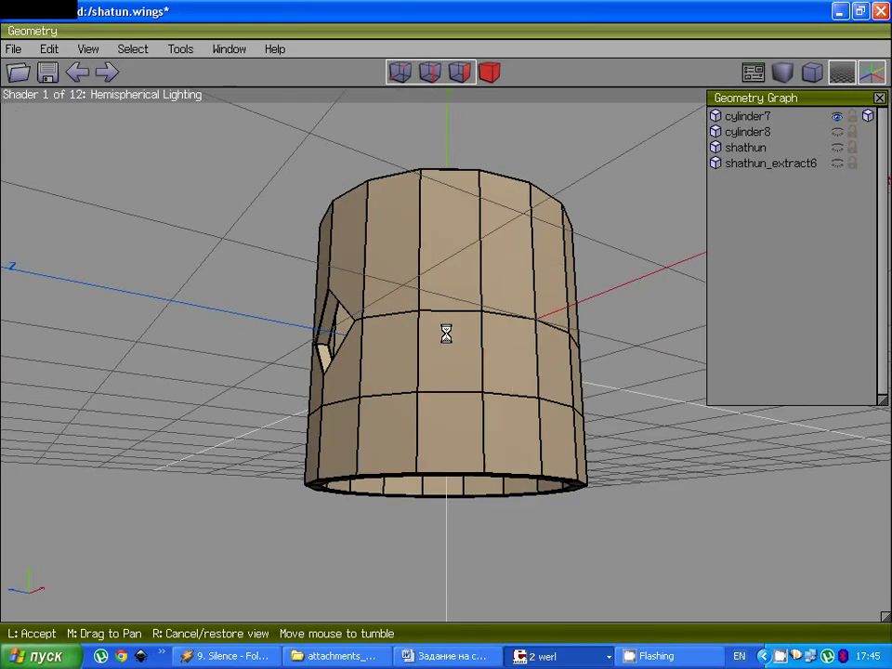
{"action": "left_click", "coordinate": [446, 333]}
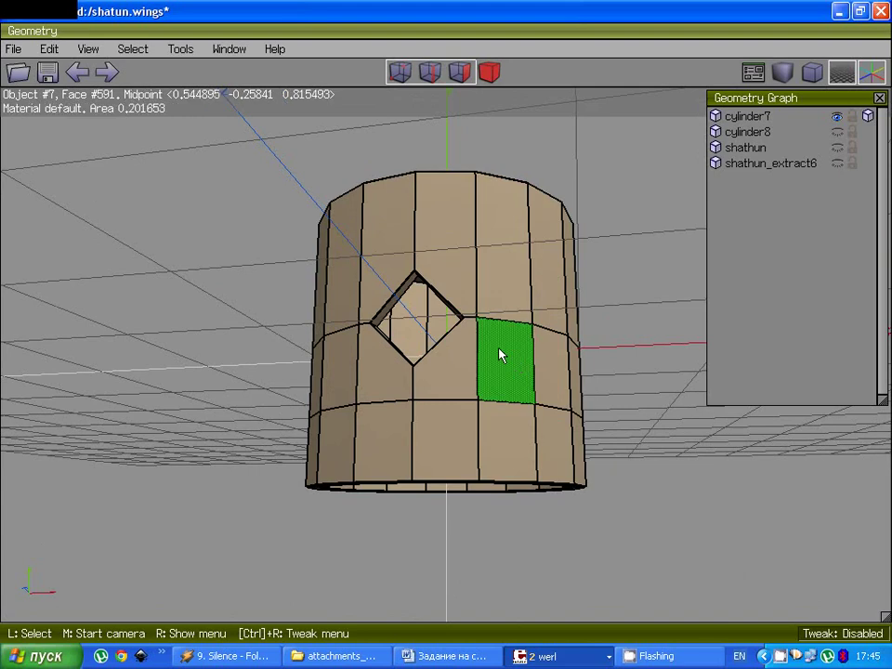
{"action": "middle_click", "coordinate": [500, 355]}
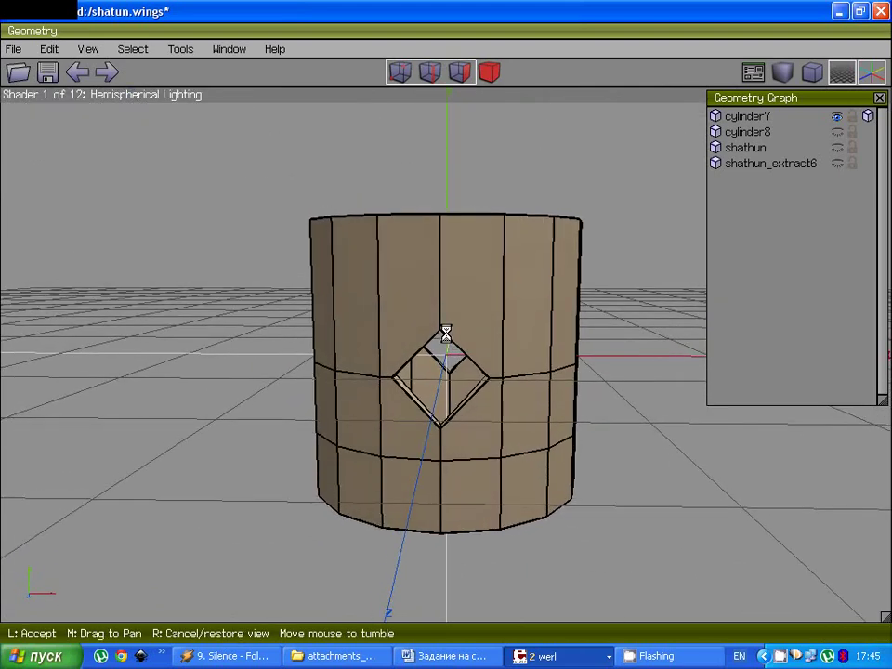
{"action": "left_click", "coordinate": [446, 332]}
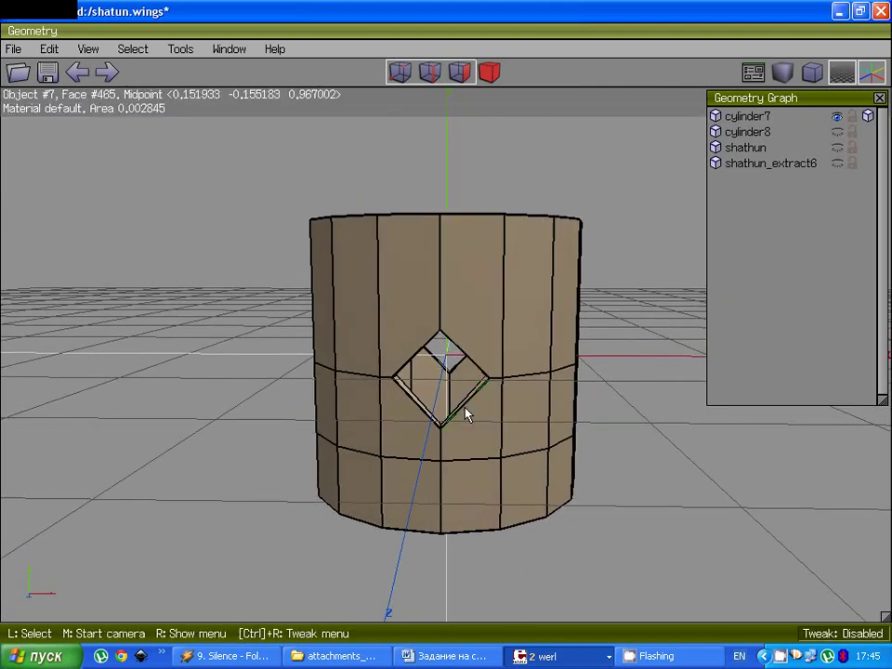
{"action": "middle_click", "coordinate": [516, 415]}
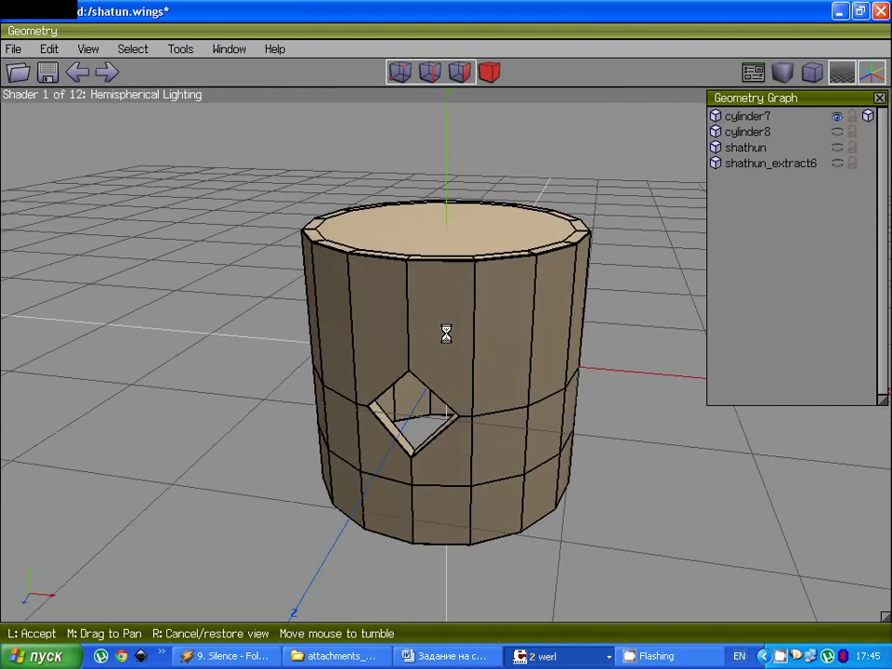
{"action": "left_click", "coordinate": [447, 333]}
{"action": "left_click", "coordinate": [408, 313]}
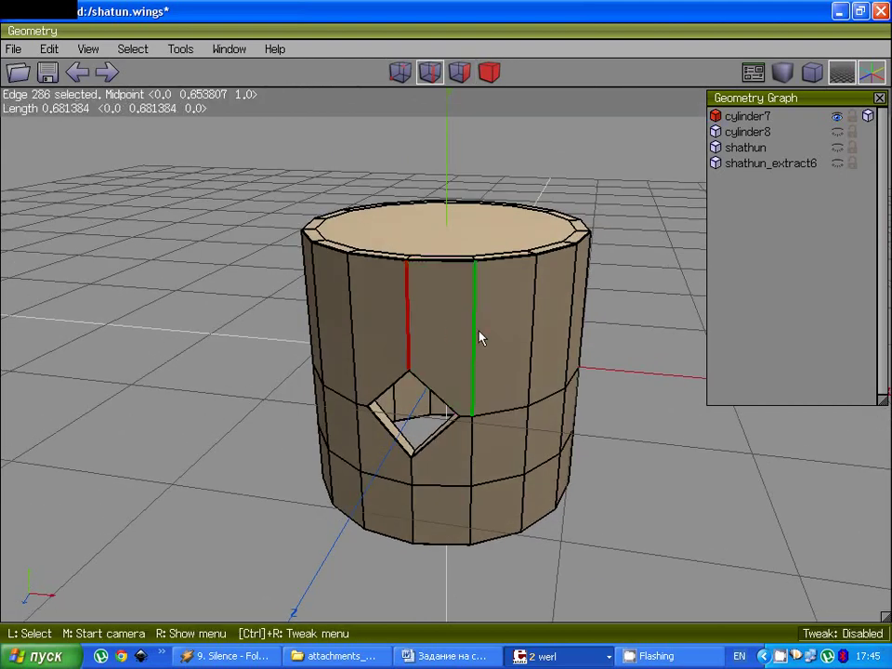
{"action": "key", "text": "g"}
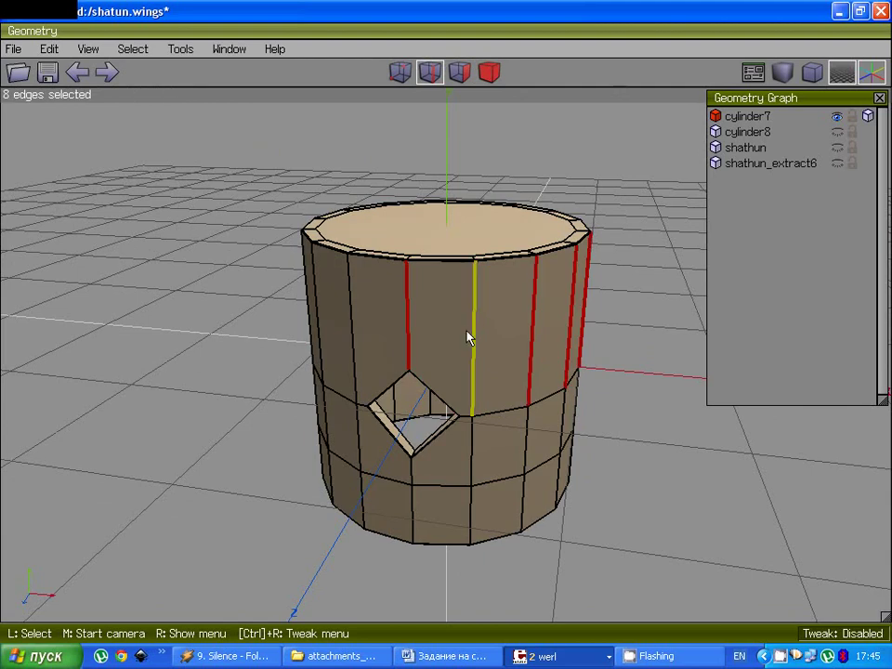
{"action": "left_click", "coordinate": [474, 338]}
{"action": "key", "text": "g"}
Step: Add the vertical edge above the opposite hole to the selection and cut all selected upper edges into four segments
{"action": "middle_click", "coordinate": [366, 317]}
{"action": "left_click", "coordinate": [446, 333]}
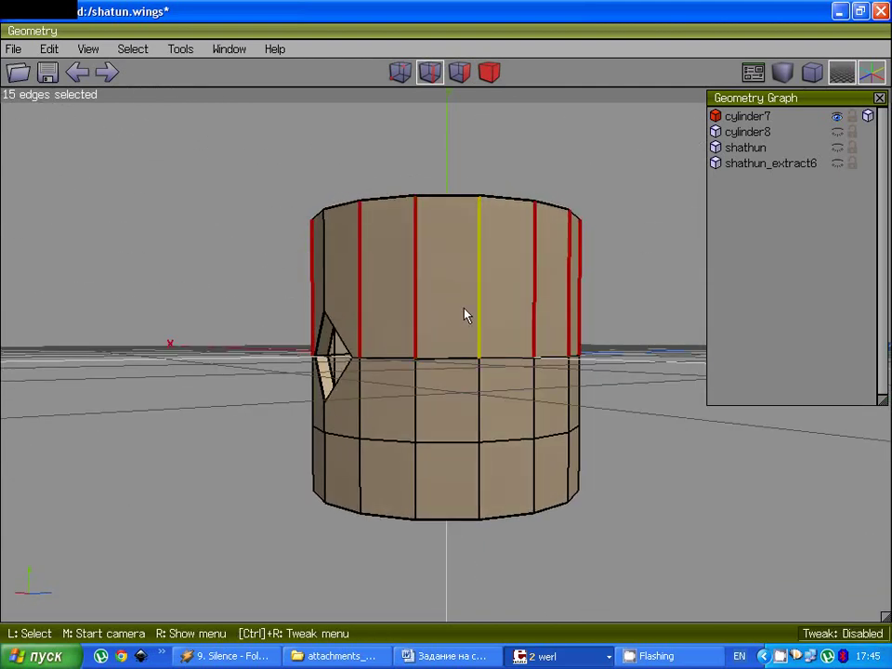
{"action": "left_click", "coordinate": [324, 263]}
{"action": "middle_click", "coordinate": [385, 293]}
{"action": "left_click", "coordinate": [417, 297]}
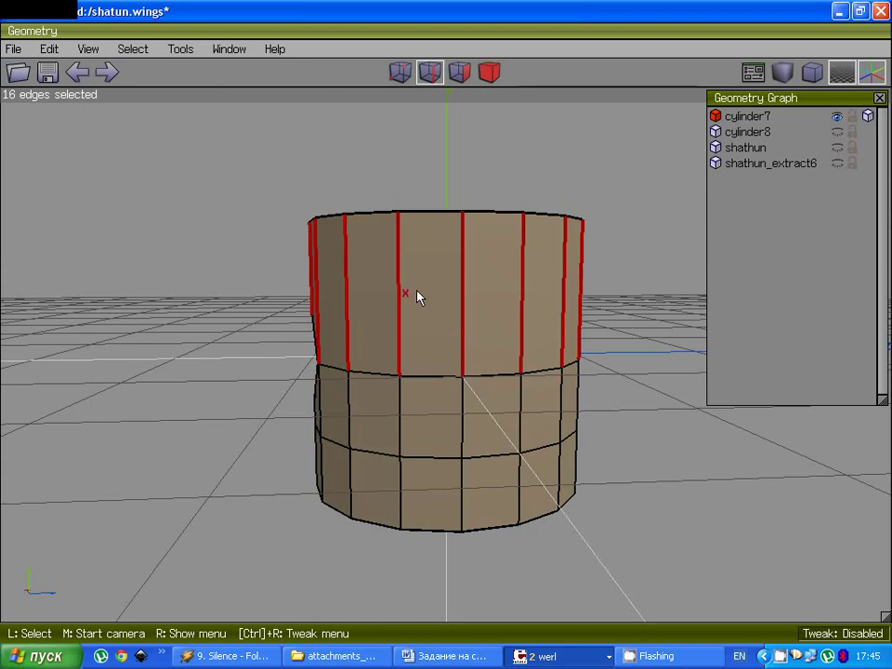
{"action": "key", "text": "v"}
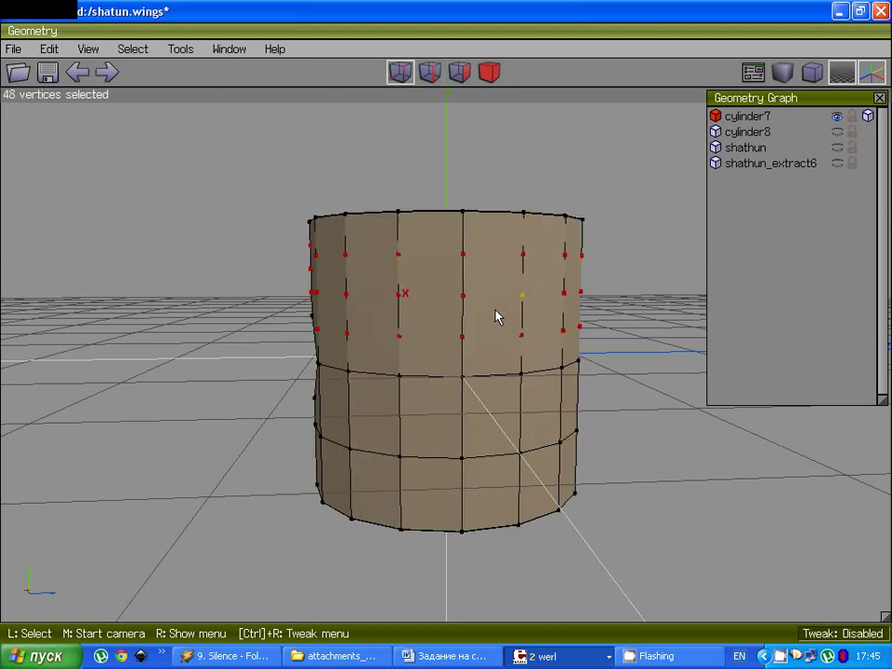
{"action": "middle_click", "coordinate": [496, 317]}
{"action": "left_click", "coordinate": [496, 317]}
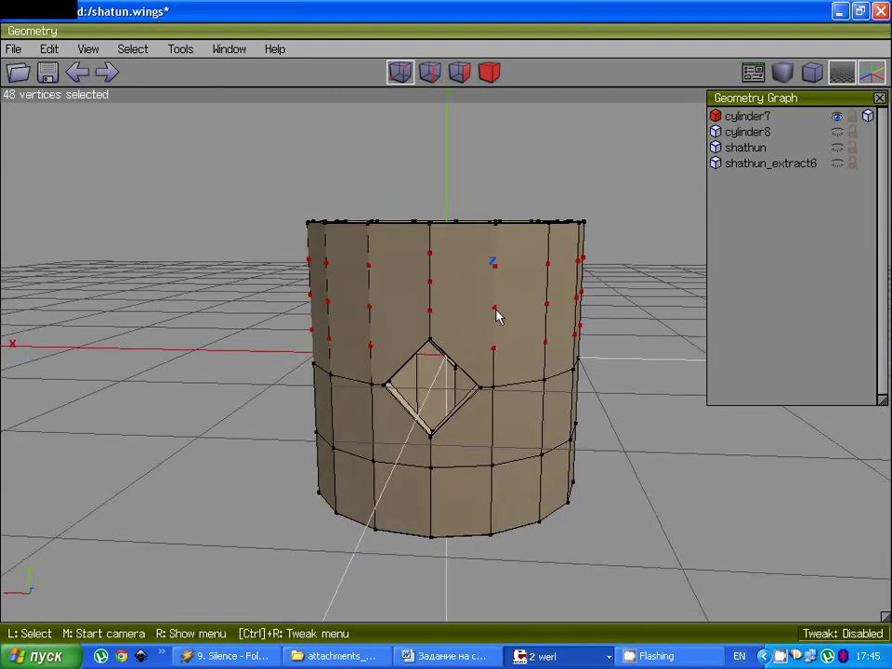
Step: Connect the selected vertices into three edge loops around the upper side and flatten the topmost new loop along the Y axis
{"action": "key", "text": "c"}
{"action": "key", "text": "space"}
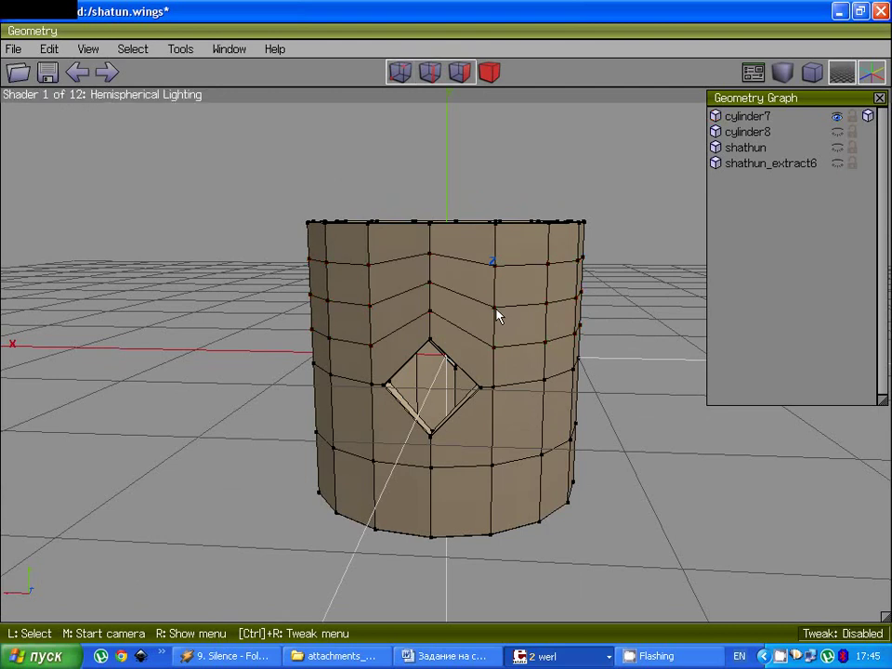
{"action": "left_click", "coordinate": [434, 78]}
{"action": "left_click", "coordinate": [463, 263]}
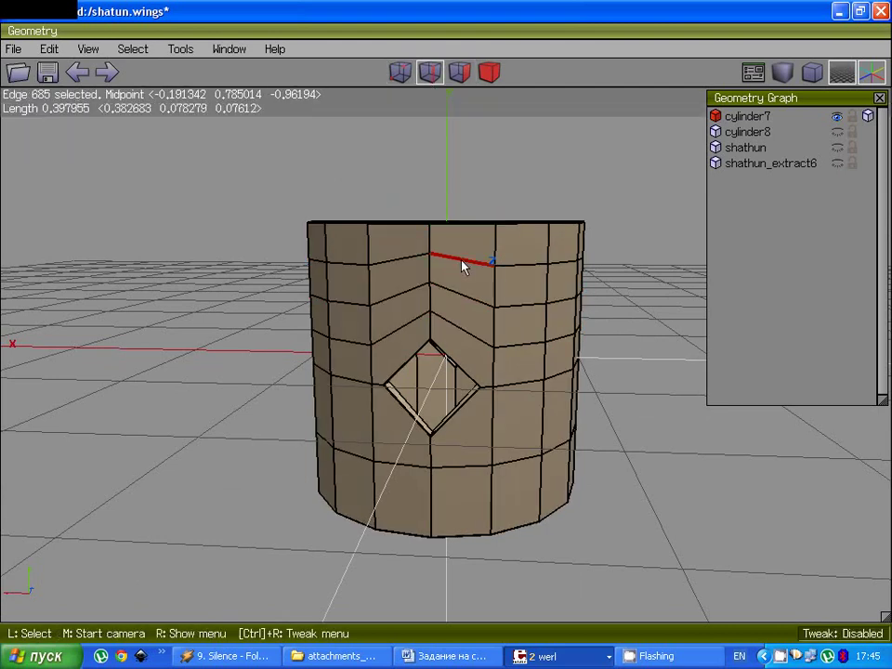
{"action": "key", "text": "l"}
{"action": "right_click", "coordinate": [460, 272]}
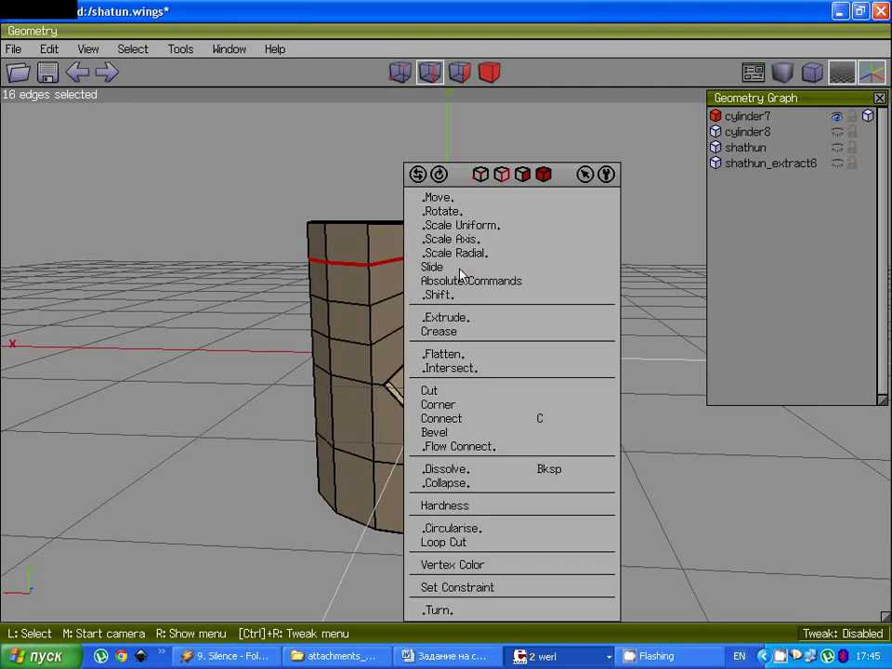
{"action": "left_click", "coordinate": [456, 356]}
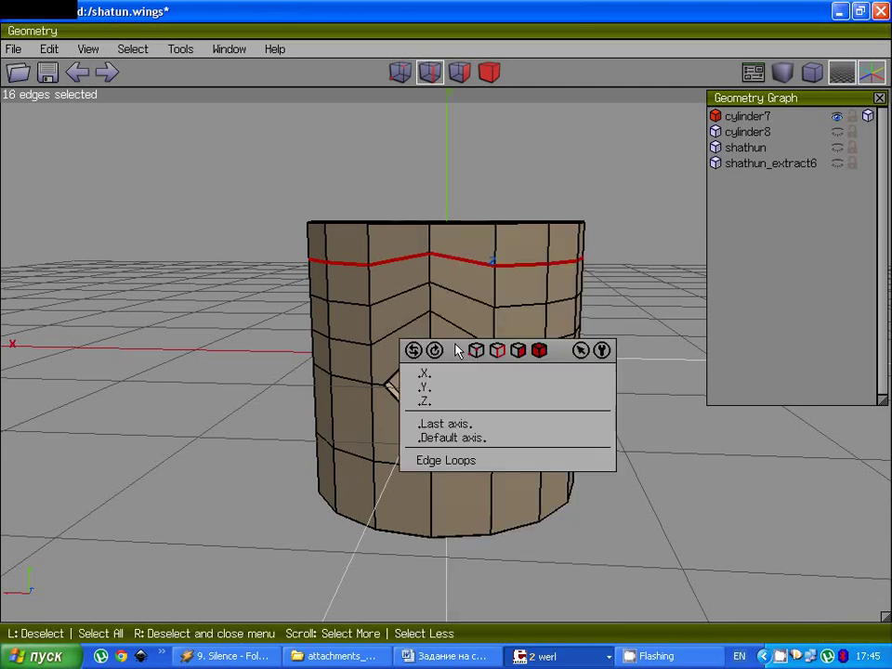
{"action": "left_click", "coordinate": [443, 394]}
{"action": "key", "text": "space"}
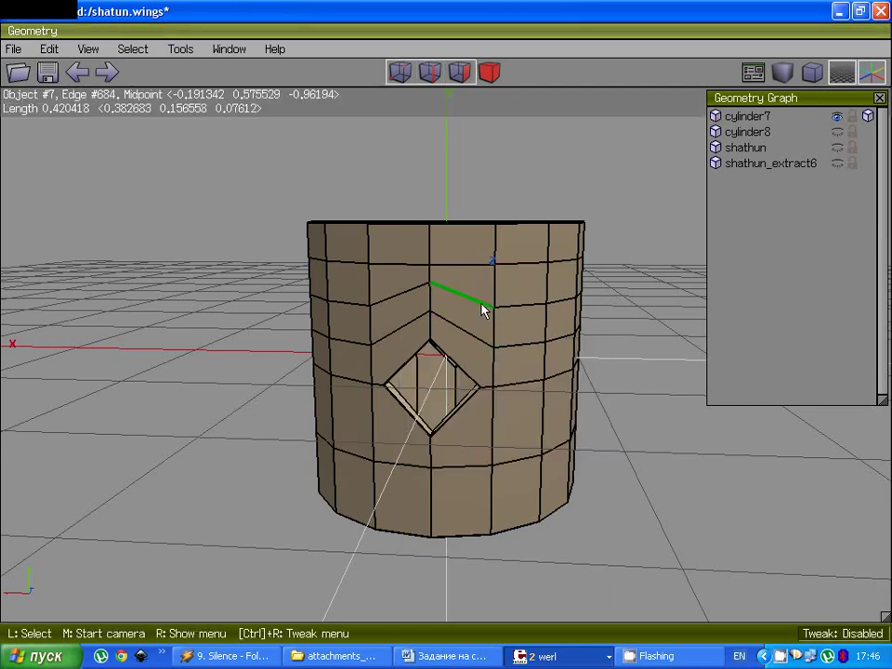
Step: Flatten the middle of the three upper edge loops along the Y axis and clear the selection
{"action": "left_click", "coordinate": [482, 311]}
{"action": "key", "text": "l"}
{"action": "right_click", "coordinate": [482, 311]}
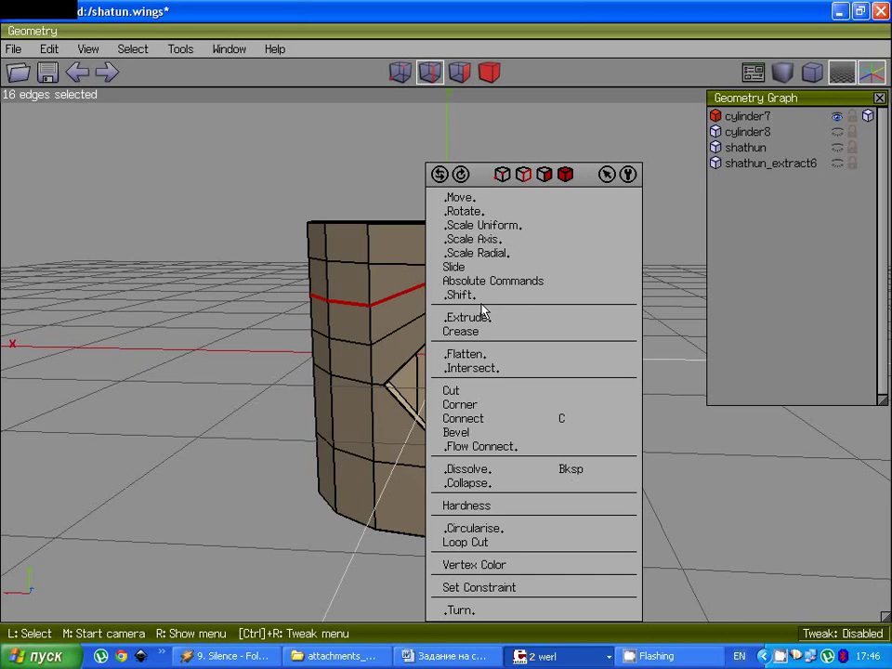
{"action": "left_click", "coordinate": [471, 361]}
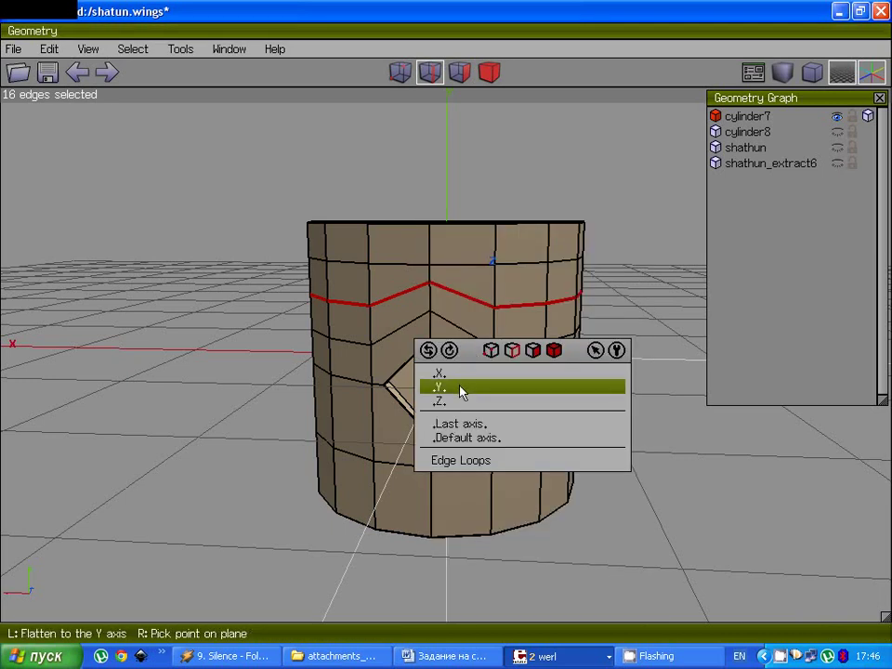
{"action": "left_click", "coordinate": [446, 388]}
{"action": "key", "text": "space"}
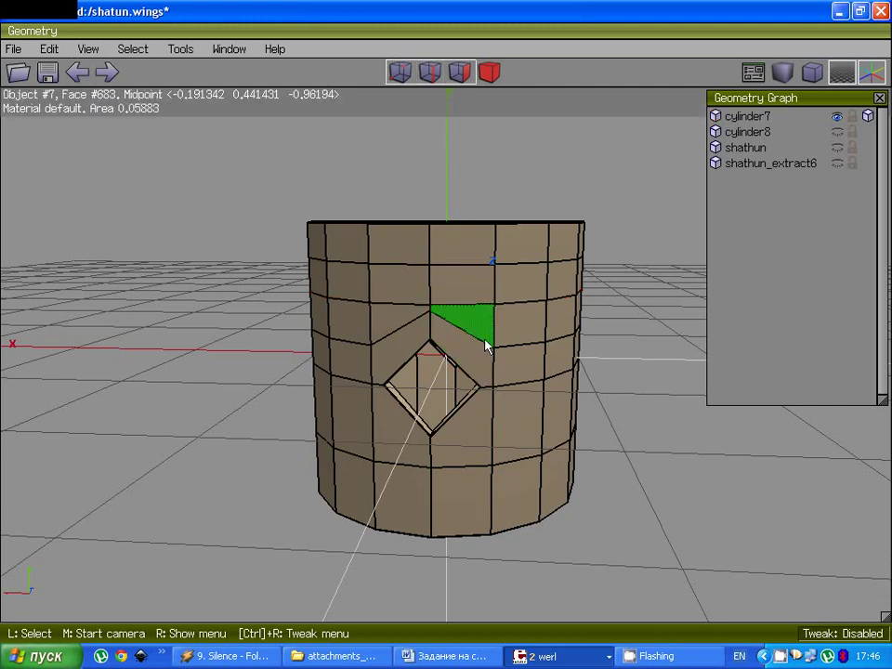
Step: Flatten the lowest of the three upper edge loops, just above the diamond hole, along the Y axis
{"action": "left_click", "coordinate": [481, 346]}
{"action": "key", "text": "l"}
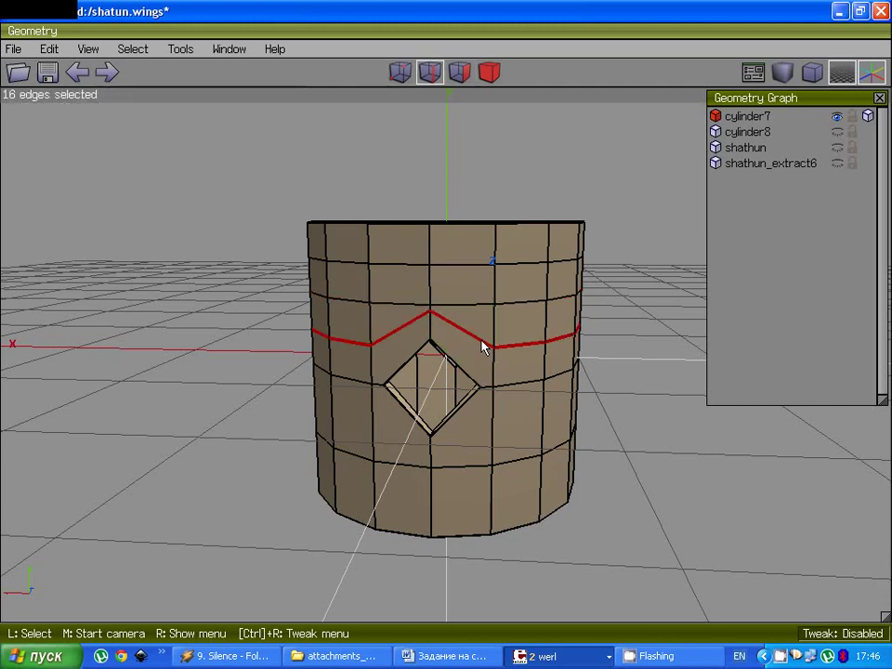
{"action": "right_click", "coordinate": [482, 346]}
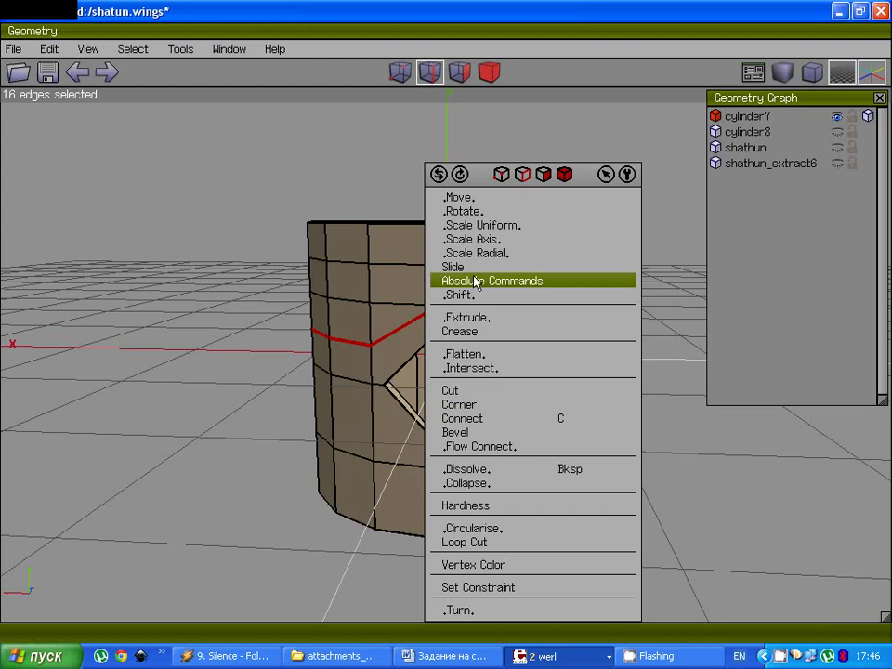
{"action": "left_click", "coordinate": [445, 354]}
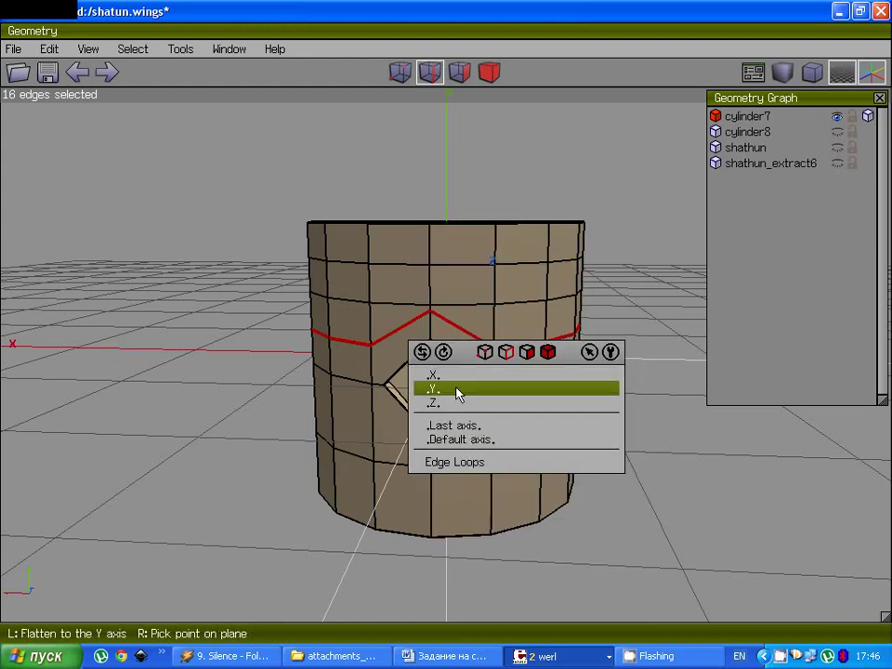
{"action": "left_click", "coordinate": [456, 390]}
{"action": "right_click", "coordinate": [459, 370]}
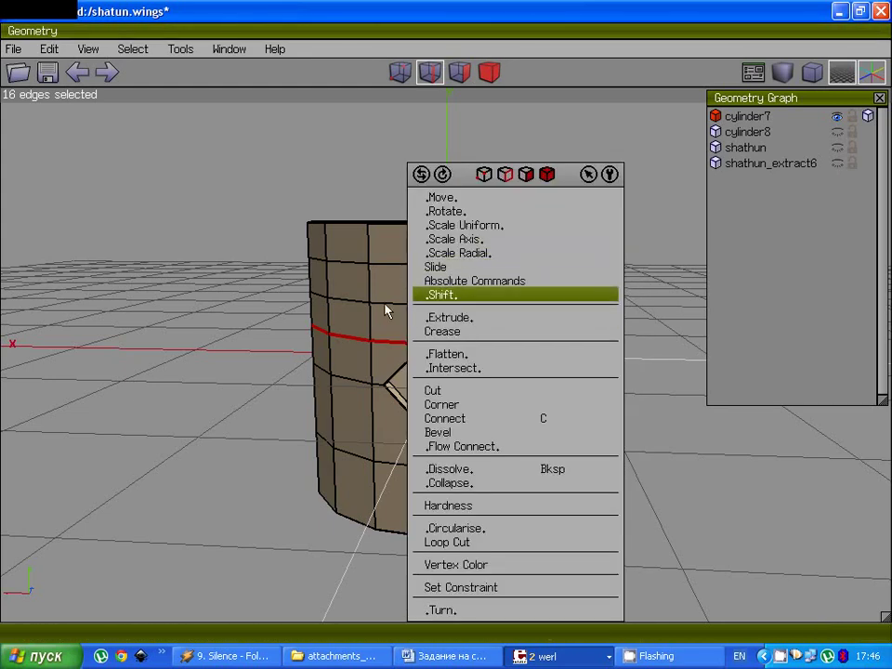
{"action": "left_click", "coordinate": [599, 125]}
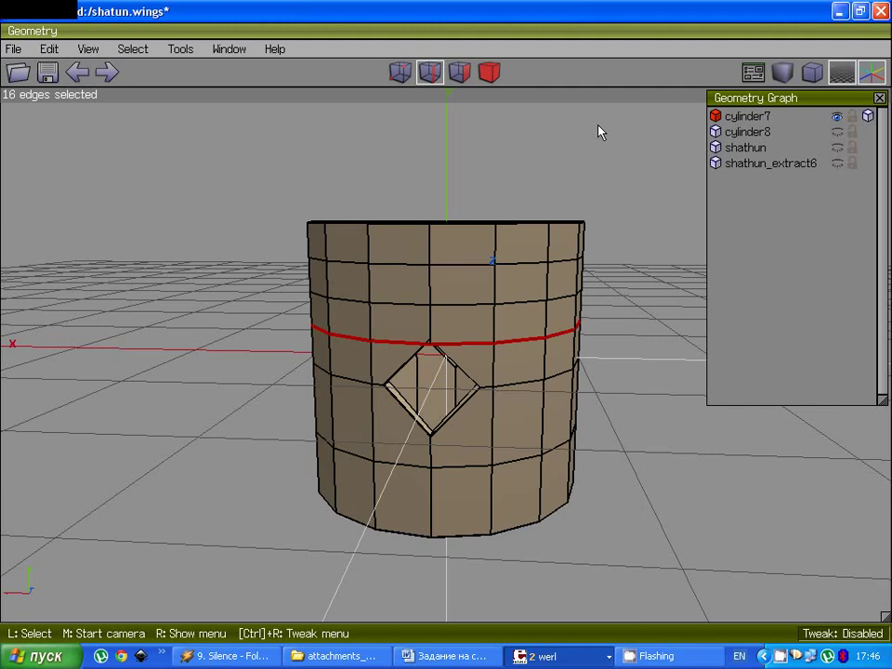
Step: Select all three upper edge loops and move them up along the Y axis by about 0.14
{"action": "key", "text": "l"}
{"action": "right_click", "coordinate": [468, 261]}
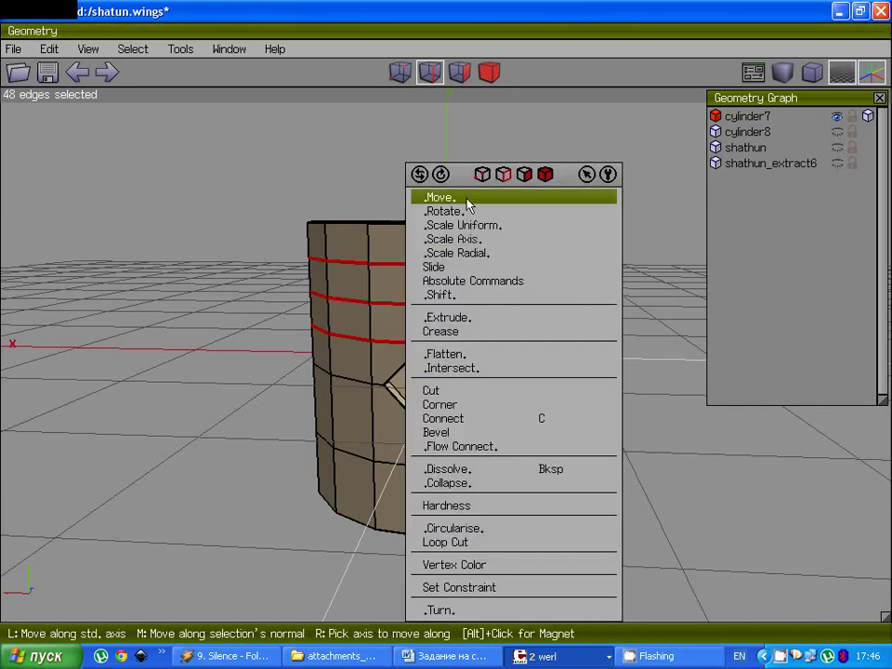
{"action": "left_click", "coordinate": [462, 199]}
{"action": "left_click", "coordinate": [457, 248]}
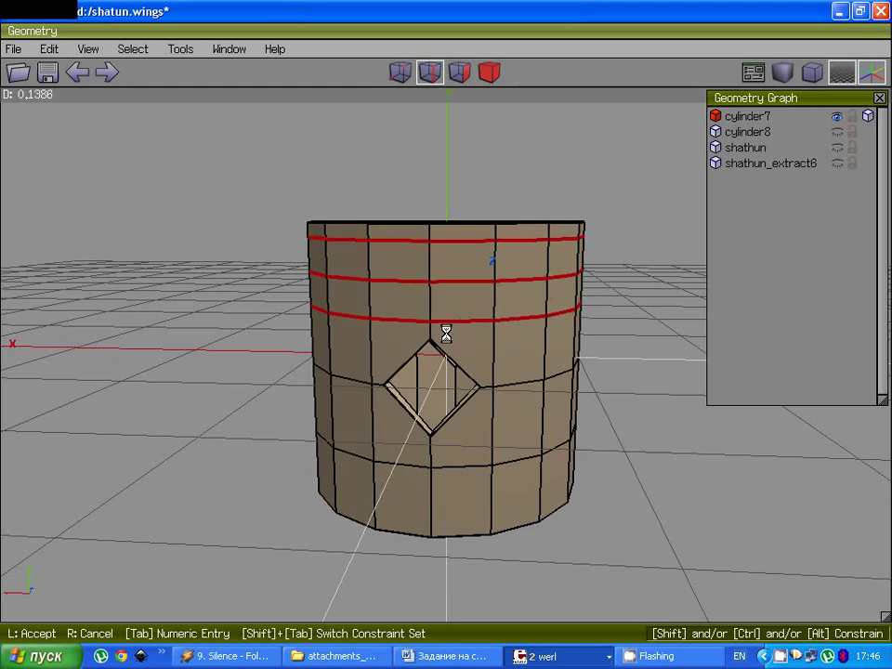
{"action": "left_click", "coordinate": [446, 333]}
{"action": "right_click", "coordinate": [455, 266]}
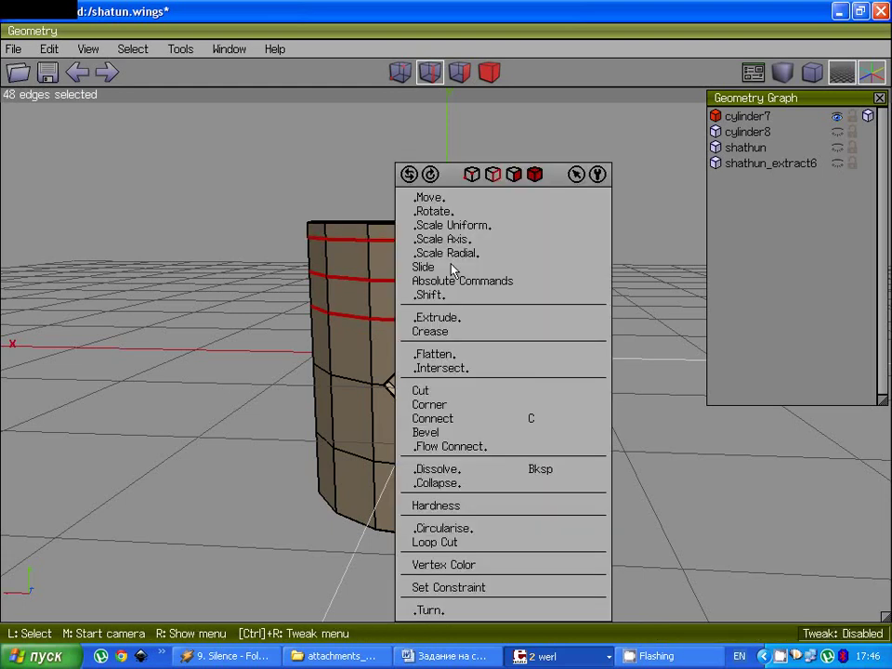
{"action": "left_click", "coordinate": [261, 214]}
Step: Select only the two face rings between the three upper loops and scale them down along the Y axis
{"action": "left_click", "coordinate": [459, 71]}
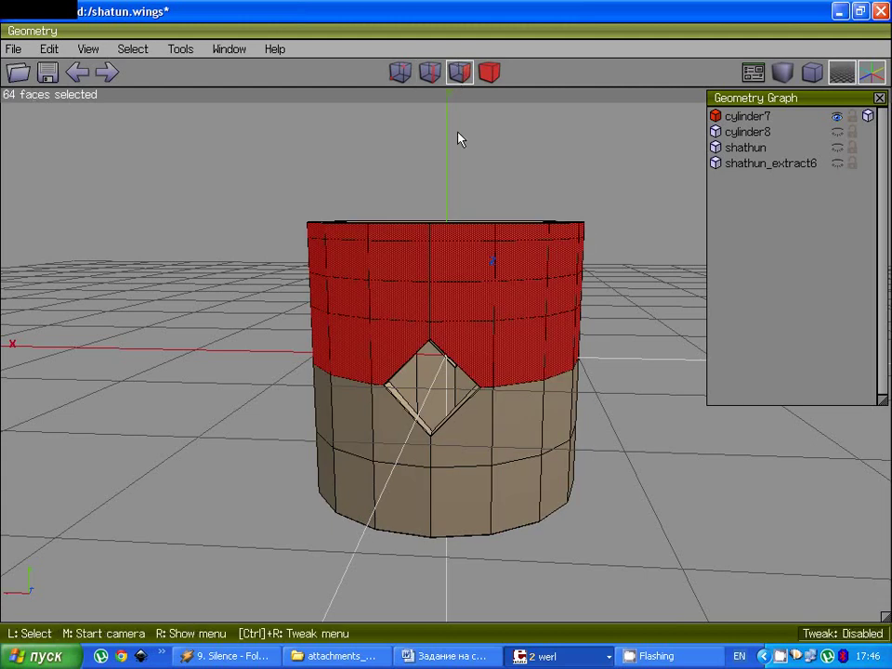
{"action": "key", "text": "minus"}
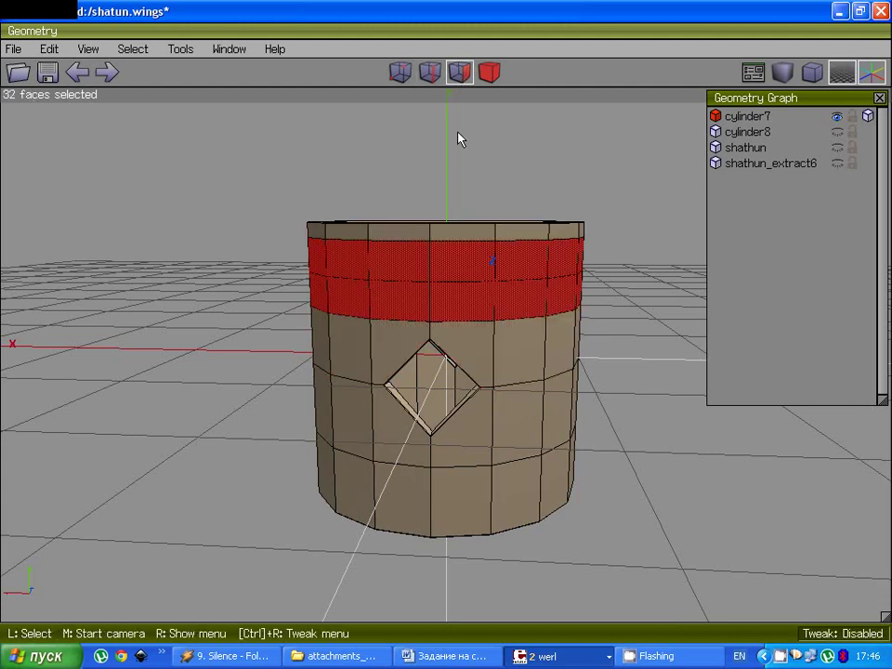
{"action": "right_click", "coordinate": [458, 140]}
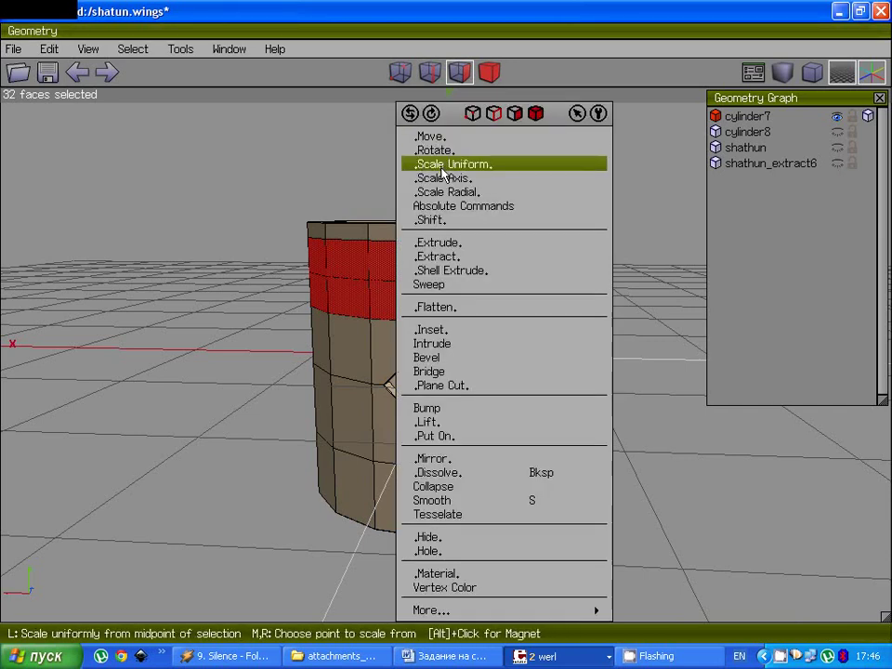
{"action": "left_click", "coordinate": [444, 177]}
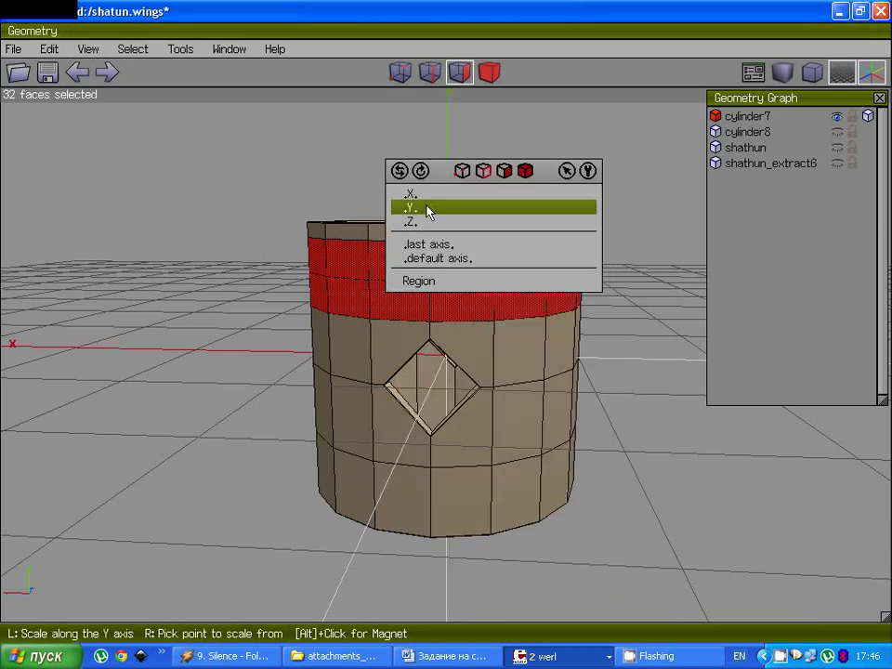
{"action": "left_click", "coordinate": [431, 212]}
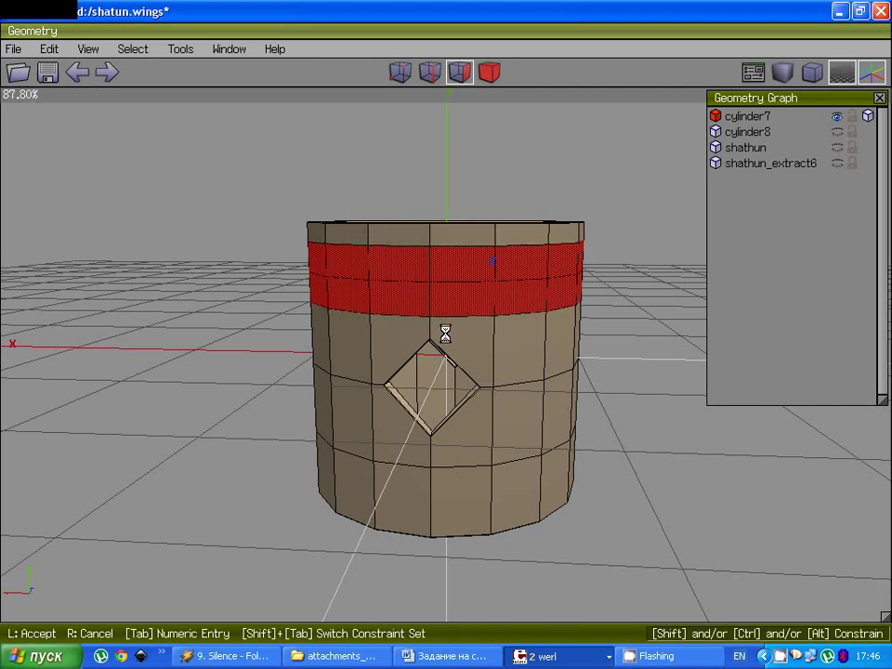
{"action": "left_click", "coordinate": [416, 135]}
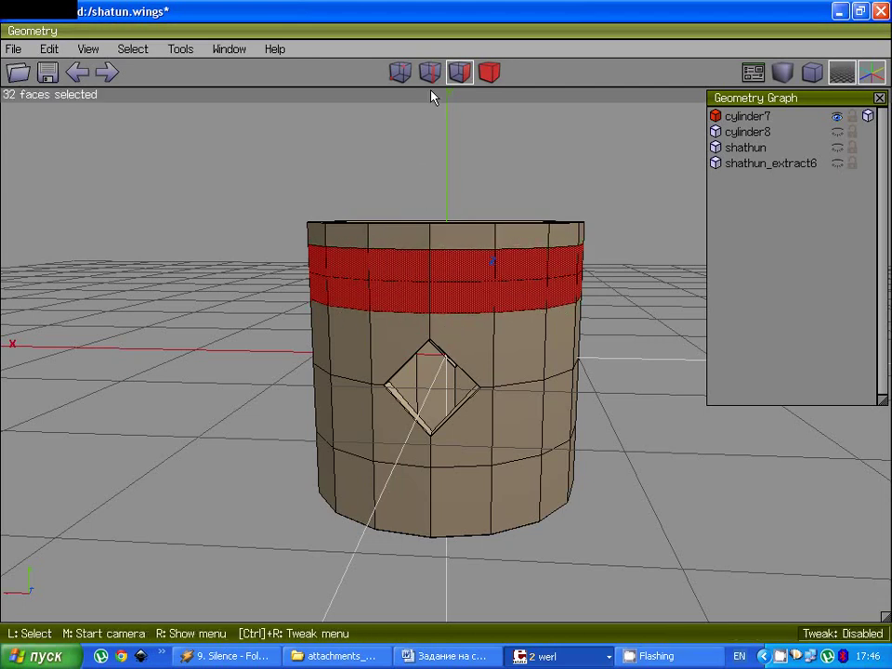
Step: Select the three upper edge loops and bevel them by about 0.037 into narrow face bands
{"action": "key", "text": "e"}
{"action": "left_click", "coordinate": [459, 288]}
{"action": "key", "text": "l"}
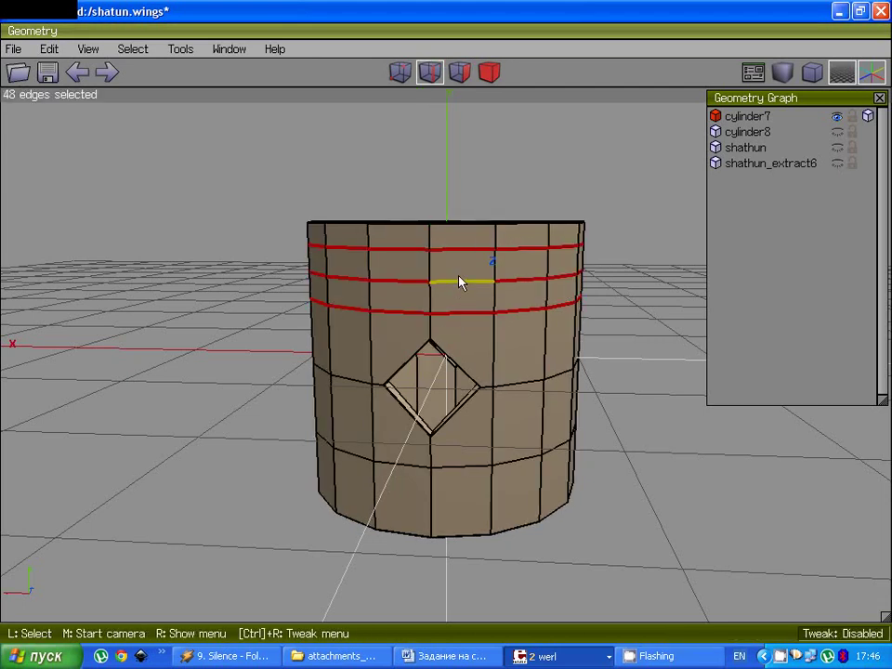
{"action": "right_click", "coordinate": [460, 284]}
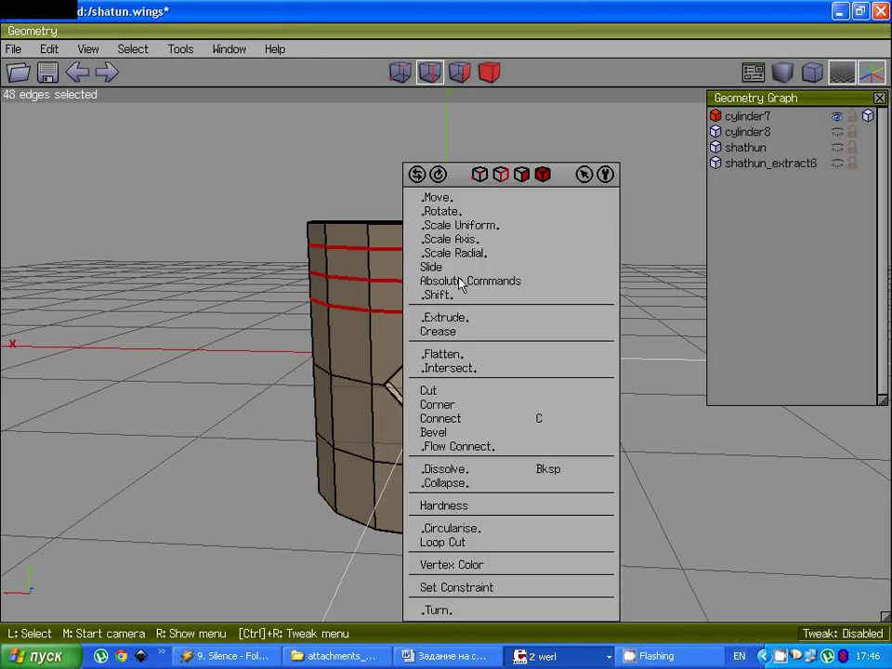
{"action": "left_click", "coordinate": [460, 433]}
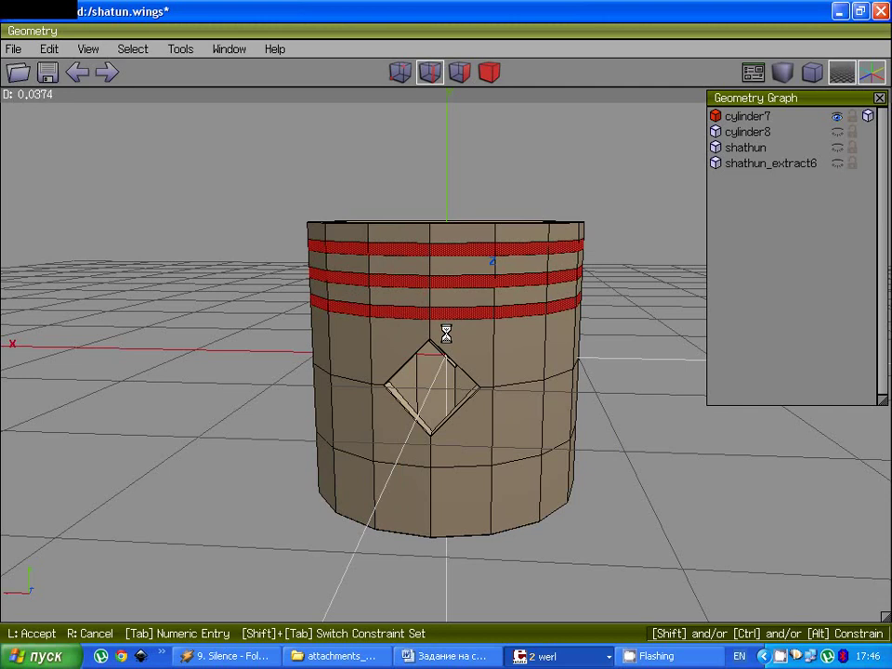
{"action": "left_click", "coordinate": [446, 335]}
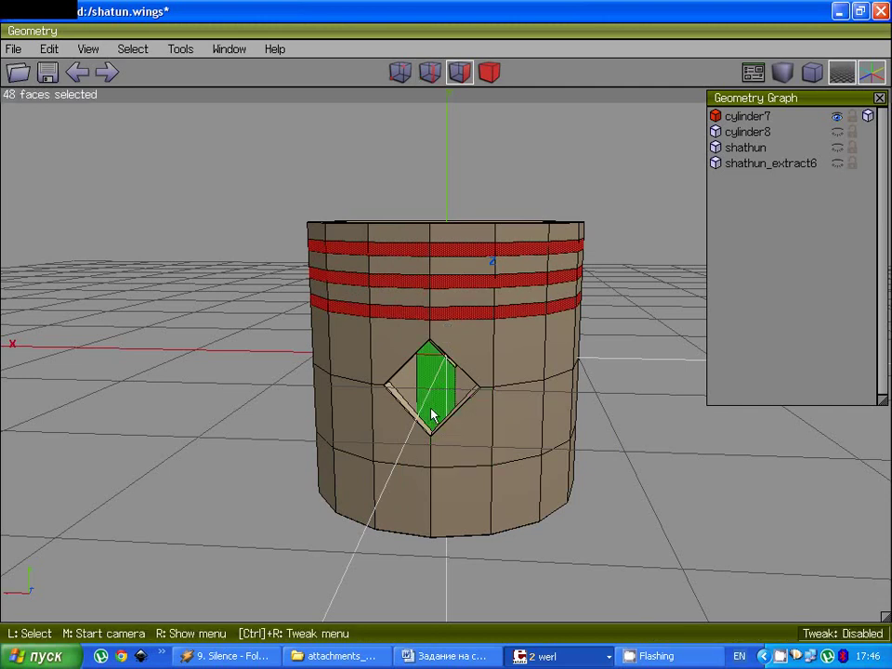
Step: Extrude the three narrow face bands inward along their normal by about 0.077 to form ring grooves
{"action": "scroll", "coordinate": [432, 300], "scroll_direction": "up", "scroll_amount": 2}
{"action": "right_click", "coordinate": [433, 297]}
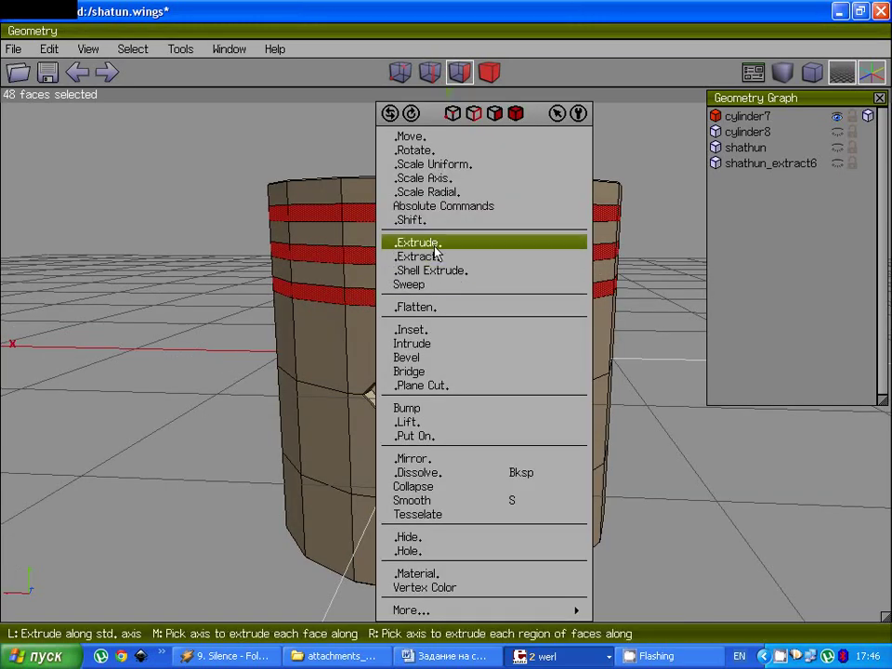
{"action": "left_click", "coordinate": [434, 247]}
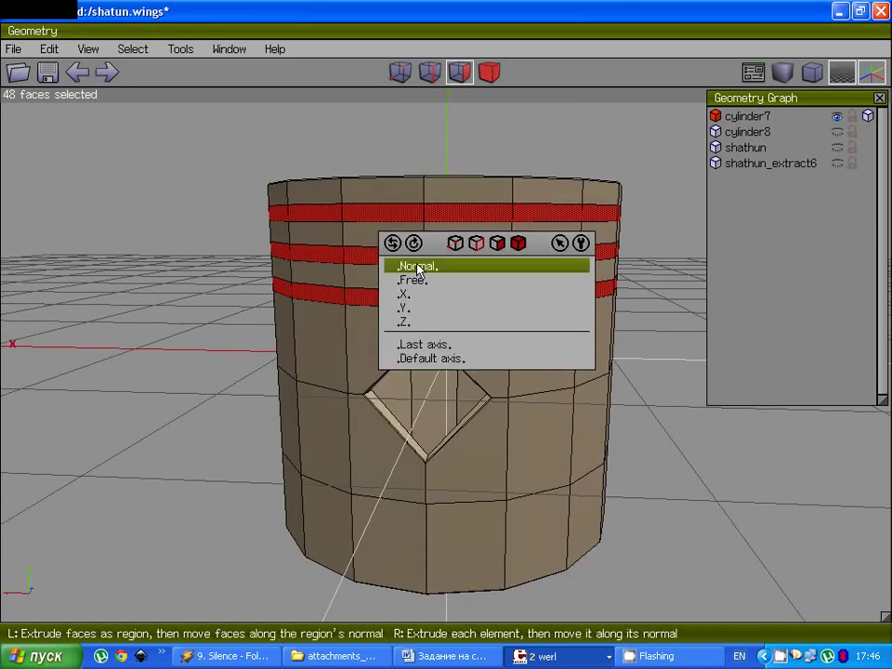
{"action": "left_click", "coordinate": [404, 265]}
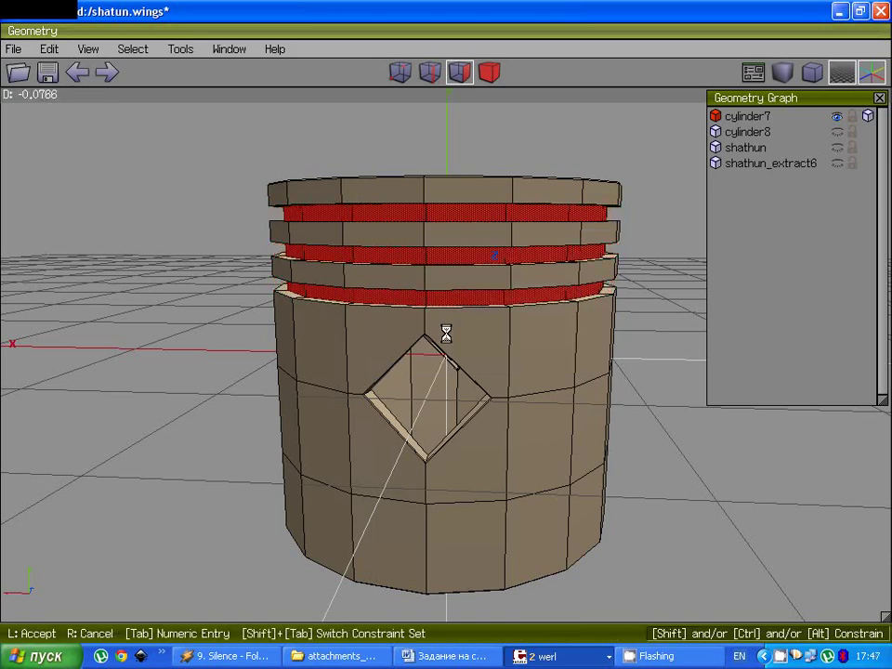
{"action": "left_click", "coordinate": [445, 333]}
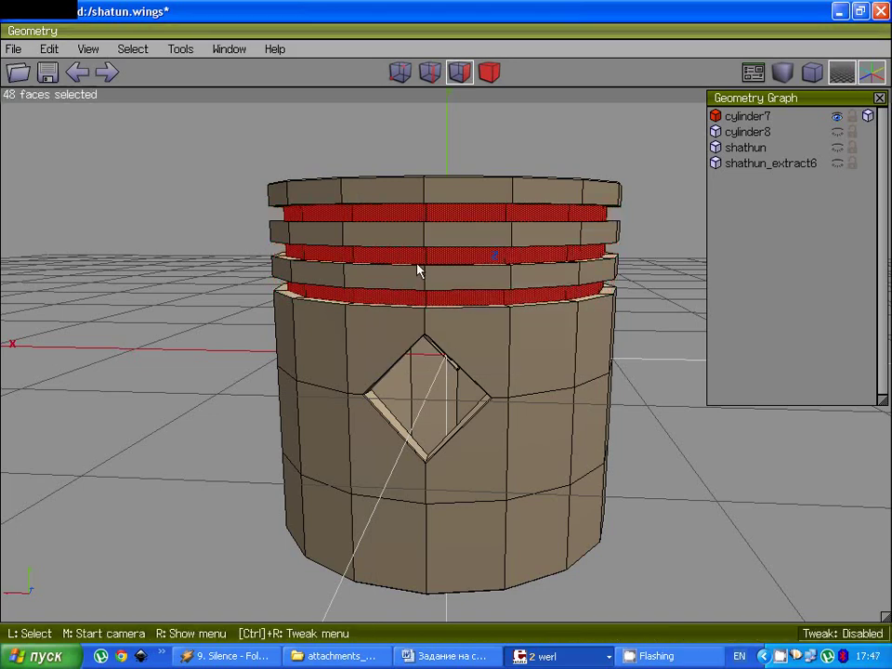
Step: Select the inner and outer edge loops of all three ring grooves around the piston
{"action": "middle_click", "coordinate": [418, 271]}
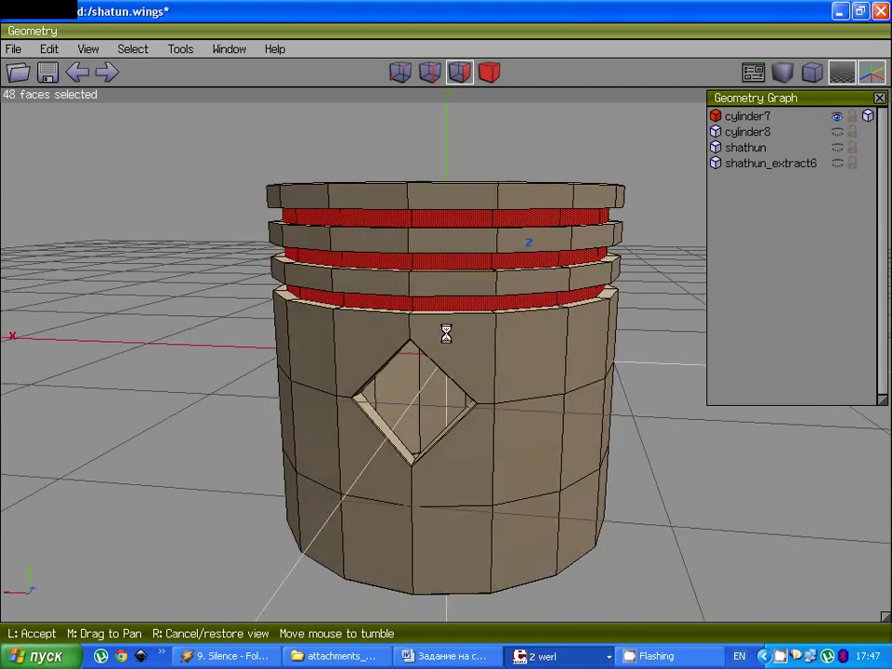
{"action": "left_click", "coordinate": [446, 335]}
{"action": "key", "text": "e"}
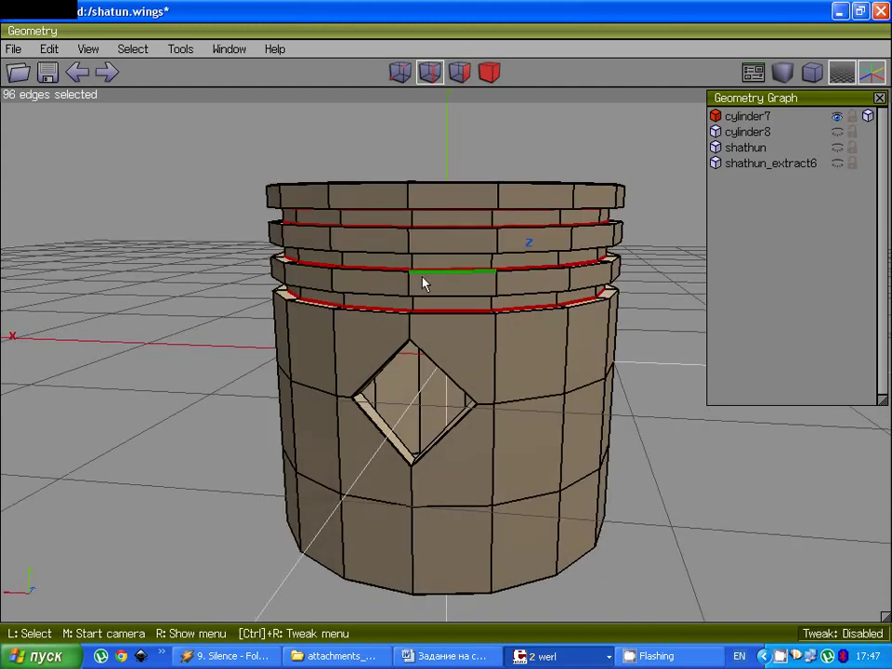
{"action": "double_click", "coordinate": [423, 276]}
{"action": "double_click", "coordinate": [422, 295]}
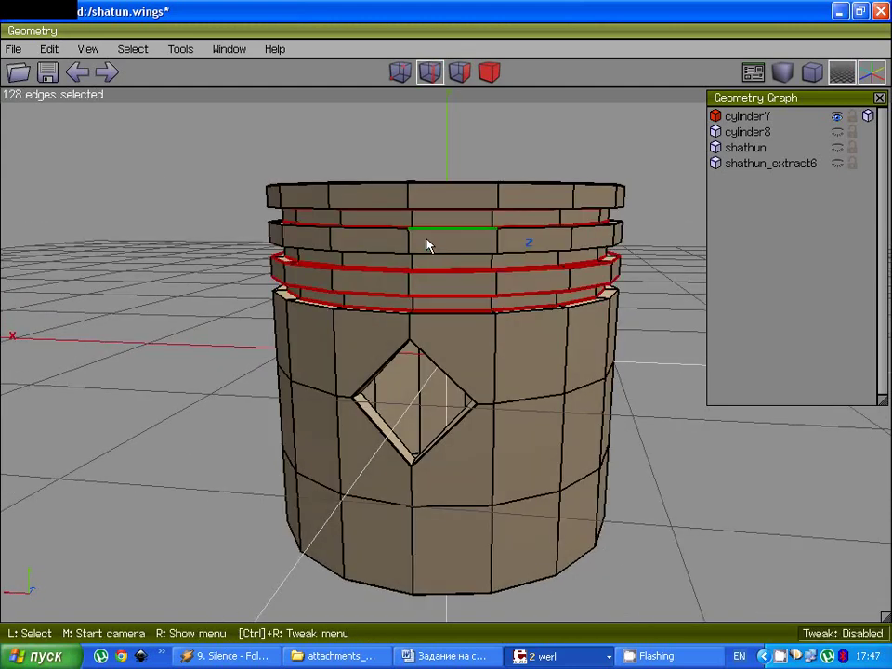
{"action": "double_click", "coordinate": [426, 235]}
{"action": "double_click", "coordinate": [426, 253]}
{"action": "double_click", "coordinate": [429, 207]}
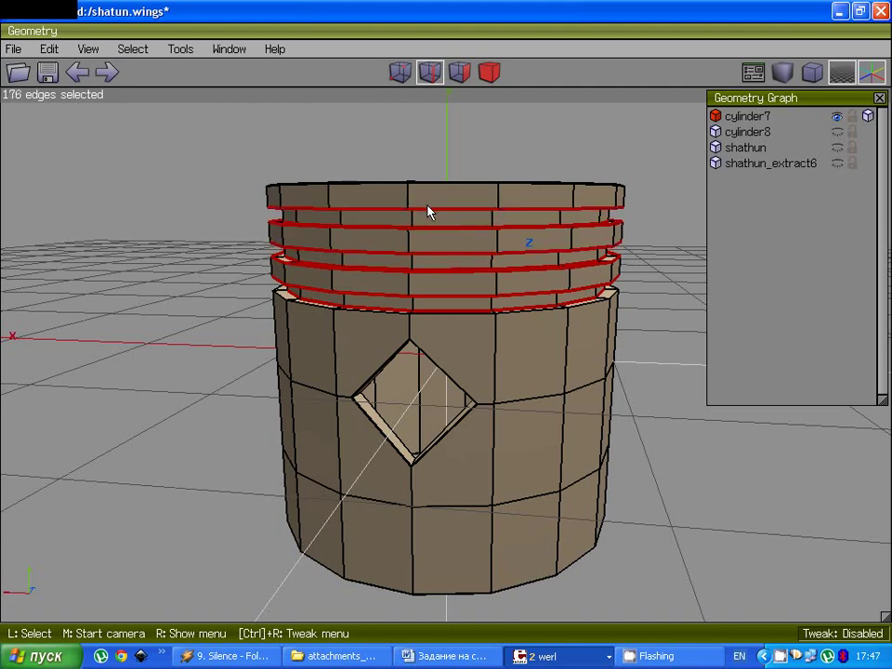
{"action": "double_click", "coordinate": [423, 310]}
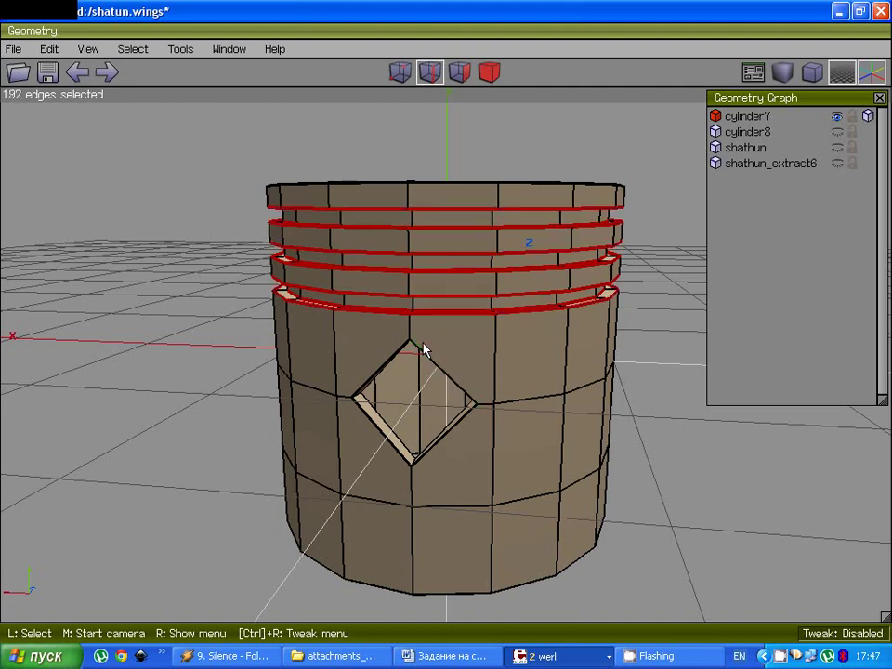
Step: Bevel the selected inner and outer edge loops of the three ring grooves by about 0.003 and clear the selection
{"action": "middle_click", "coordinate": [444, 333]}
{"action": "left_click", "coordinate": [444, 331]}
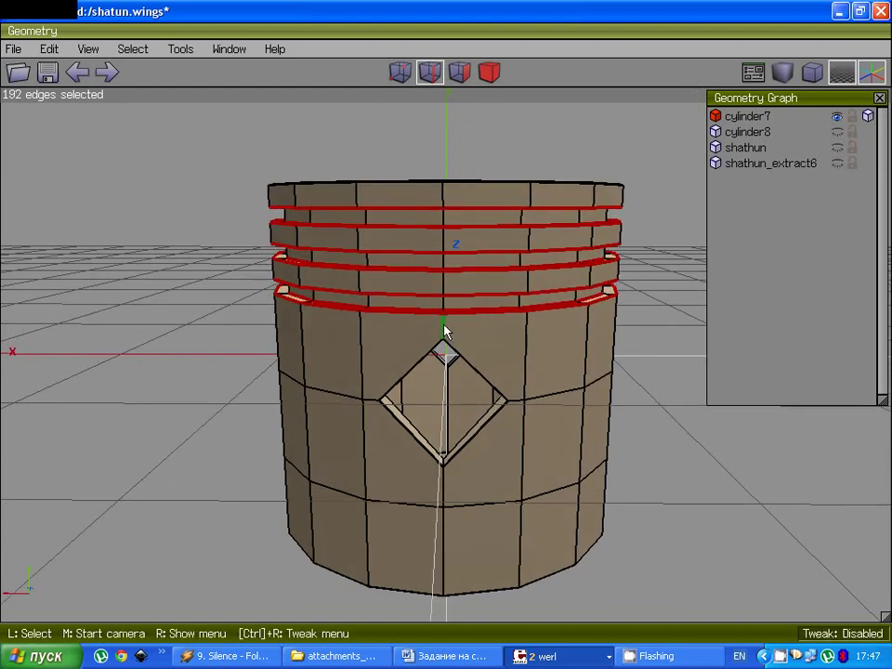
{"action": "right_click", "coordinate": [445, 327]}
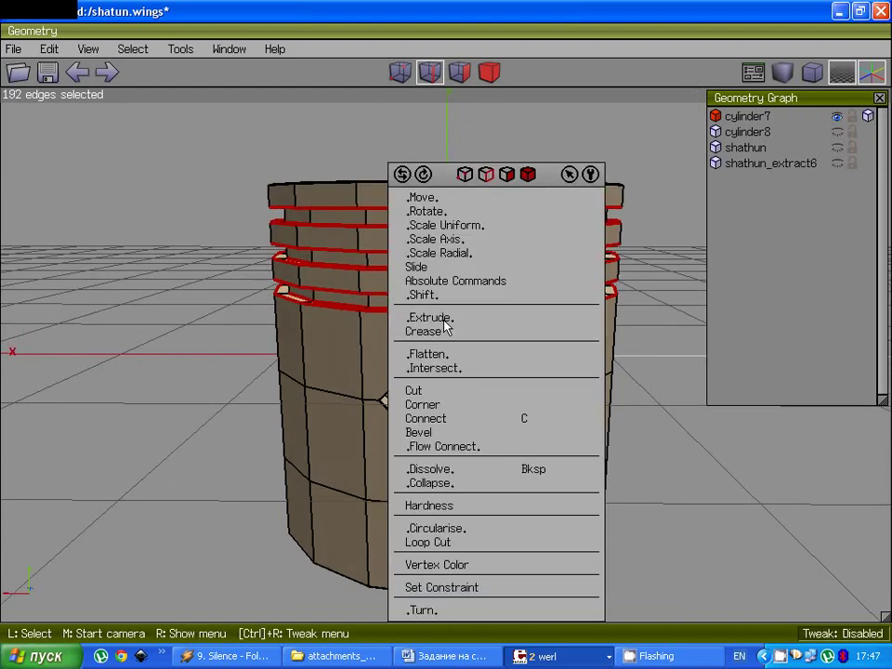
{"action": "left_click", "coordinate": [411, 430]}
{"action": "mouse_move", "coordinate": [446, 332]}
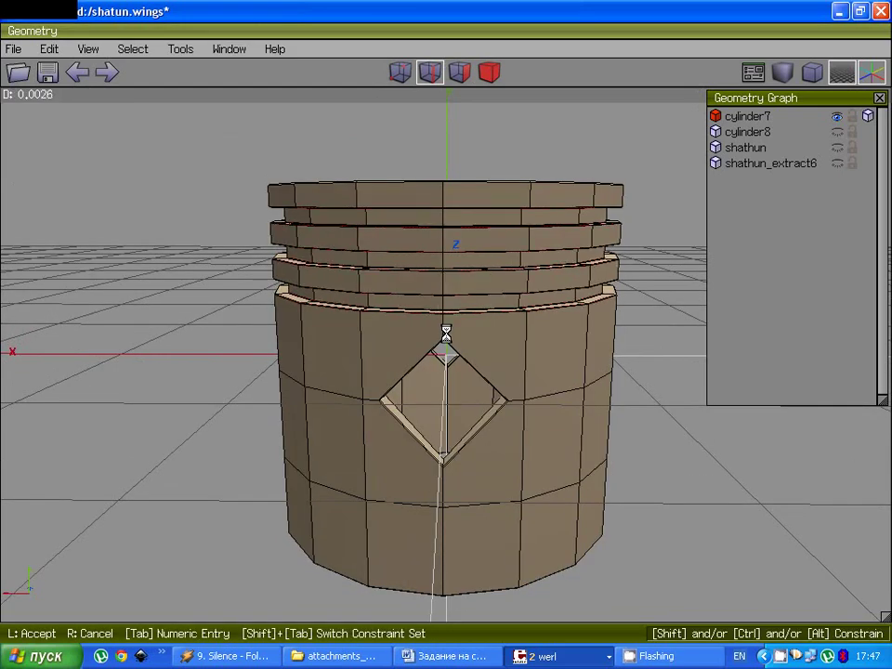
{"action": "left_click", "coordinate": [446, 332]}
{"action": "middle_click", "coordinate": [446, 333]}
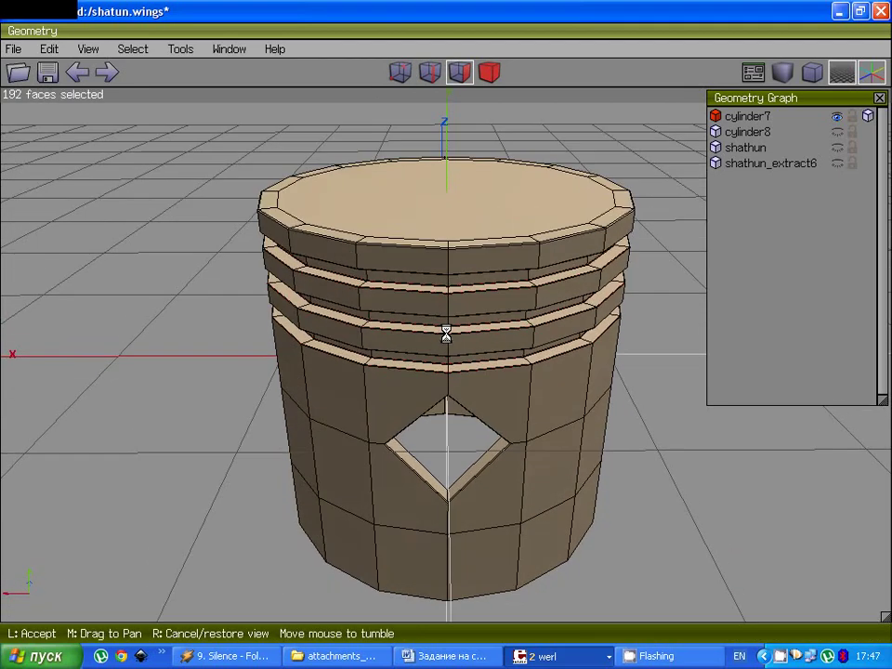
{"action": "left_click", "coordinate": [446, 331]}
{"action": "key", "text": "space"}
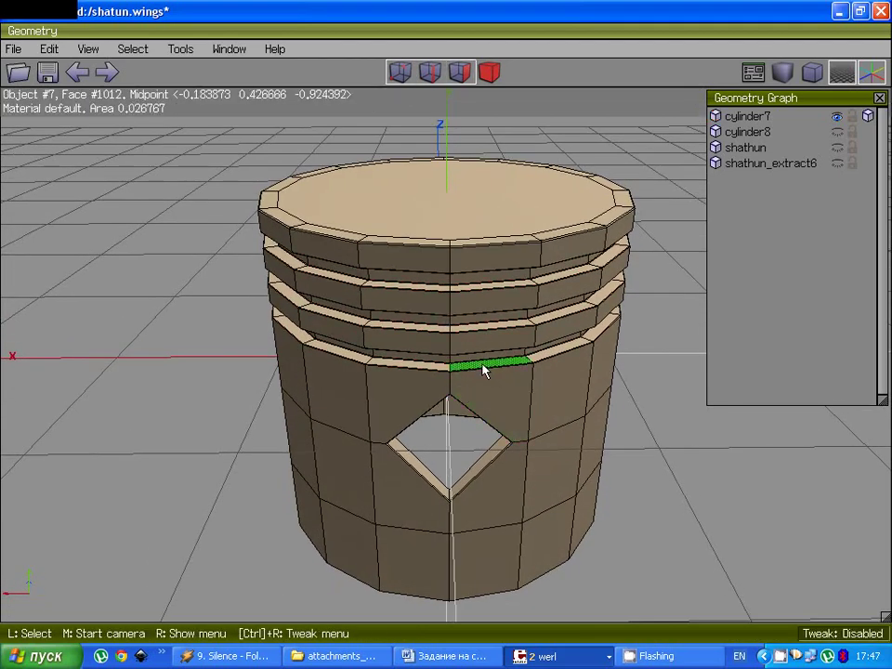
Step: Inspect the piston's beveled ring grooves, top face, hollow underside and pin hole from above, below and the front
{"action": "middle_click", "coordinate": [484, 369]}
{"action": "left_click", "coordinate": [443, 333]}
{"action": "middle_click", "coordinate": [524, 242]}
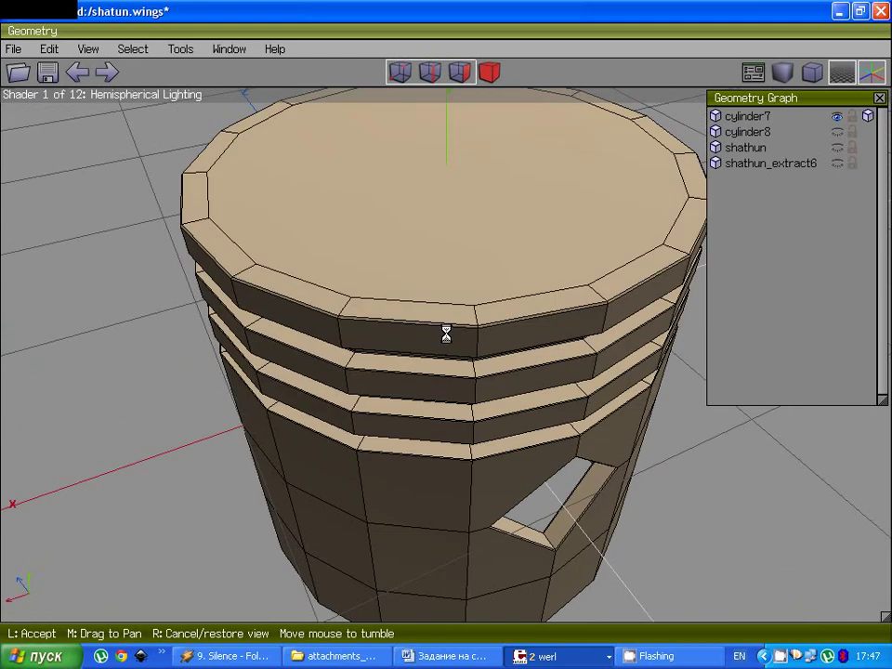
{"action": "left_click", "coordinate": [446, 335]}
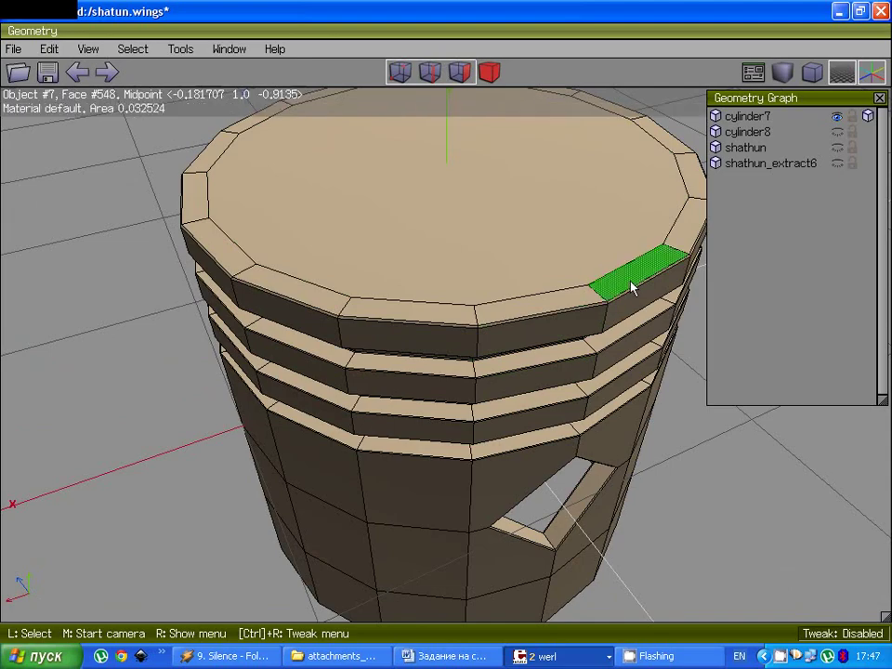
{"action": "middle_click", "coordinate": [606, 319]}
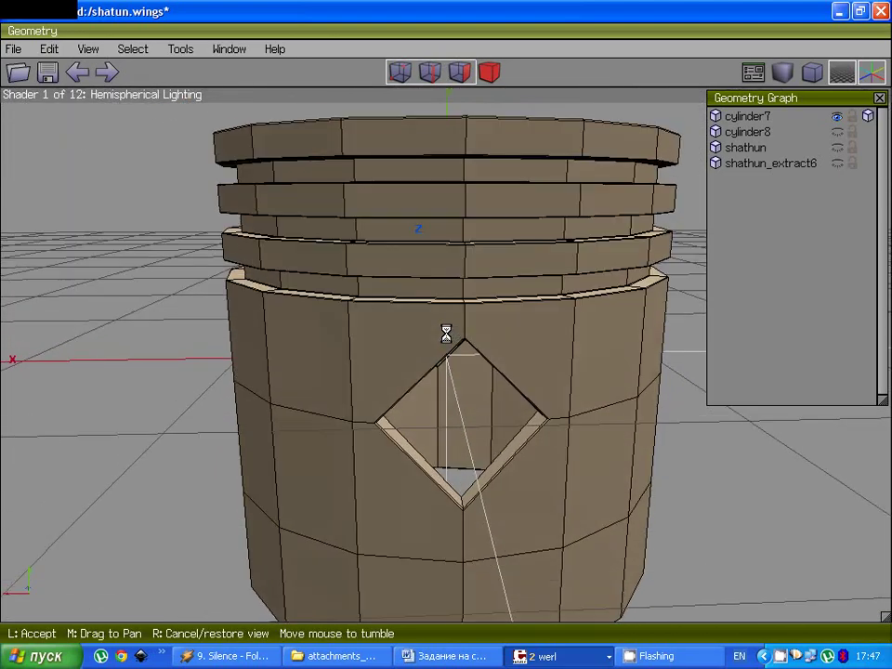
{"action": "left_click", "coordinate": [447, 335]}
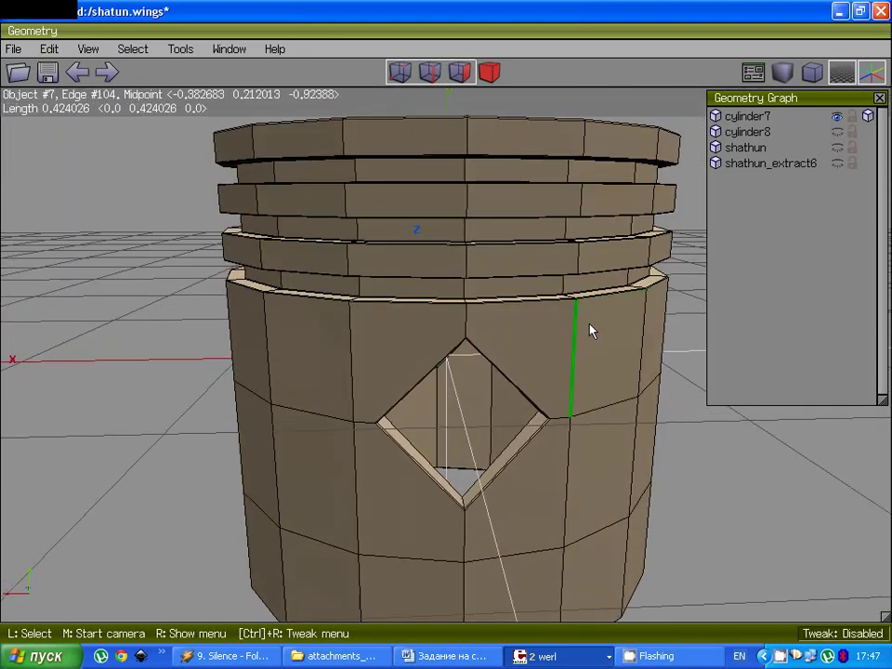
{"action": "middle_click", "coordinate": [580, 336]}
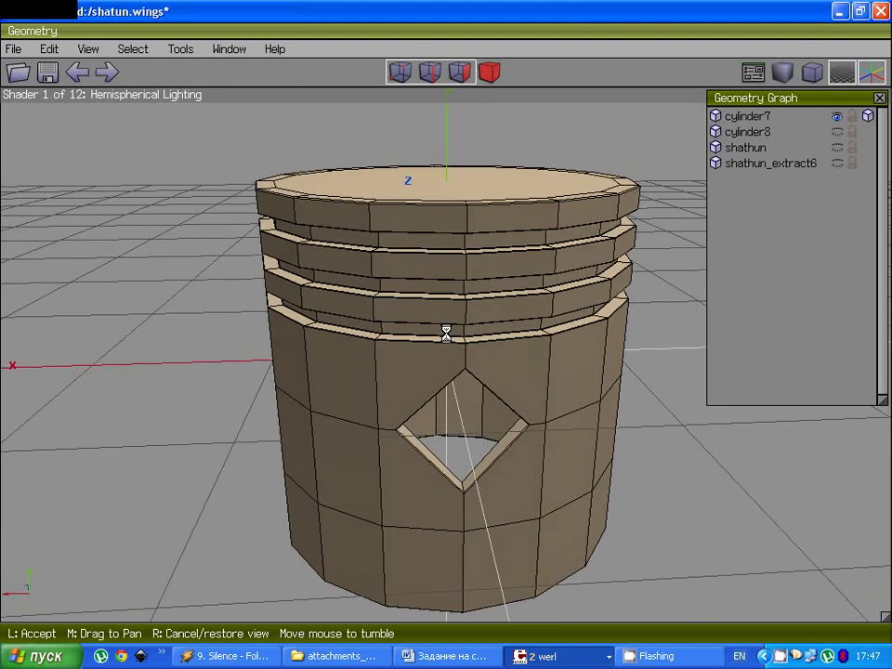
{"action": "left_click", "coordinate": [570, 324]}
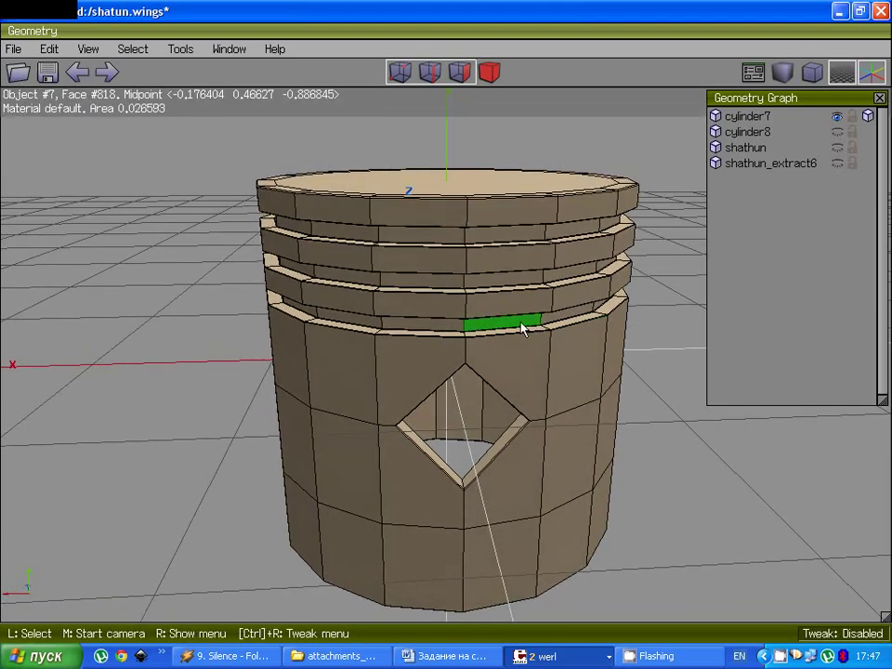
Step: Select the full inner wall faces of all three ring grooves, starting from one vertical edge in each groove
{"action": "left_click", "coordinate": [429, 72]}
{"action": "left_click", "coordinate": [470, 238]}
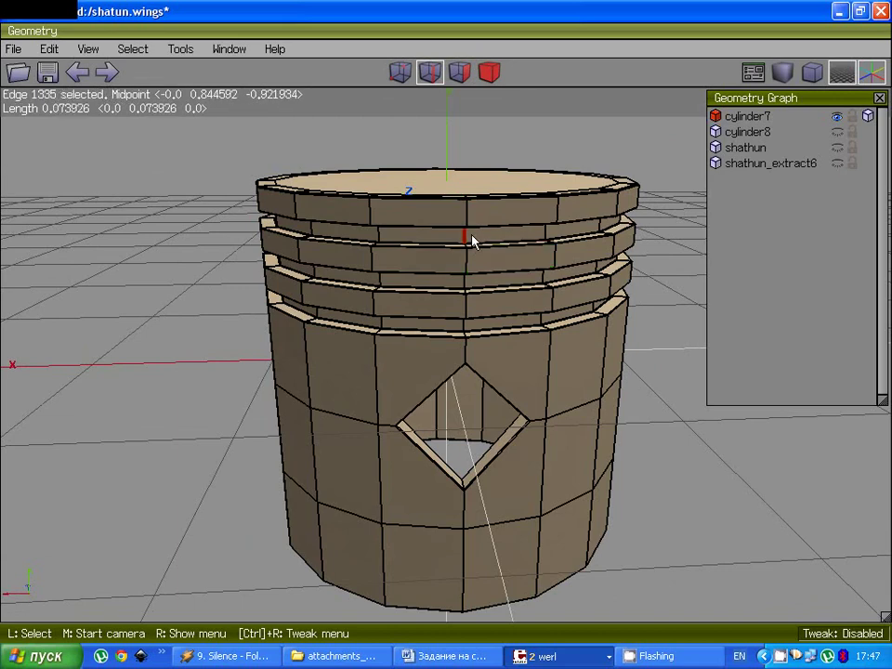
{"action": "left_click", "coordinate": [468, 281]}
{"action": "left_click", "coordinate": [465, 328]}
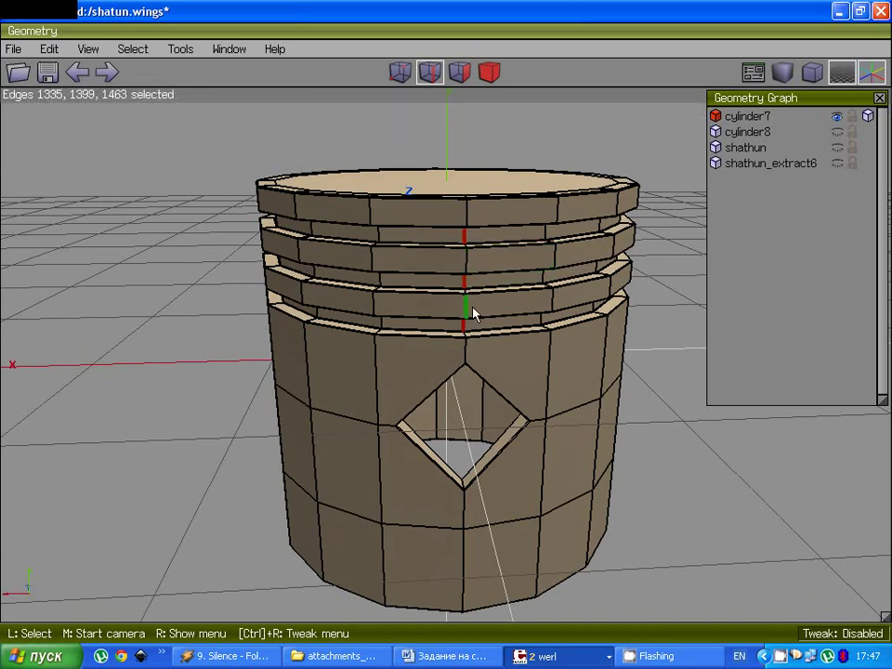
{"action": "middle_click", "coordinate": [474, 312]}
{"action": "left_click", "coordinate": [472, 314]}
{"action": "key", "text": "g"}
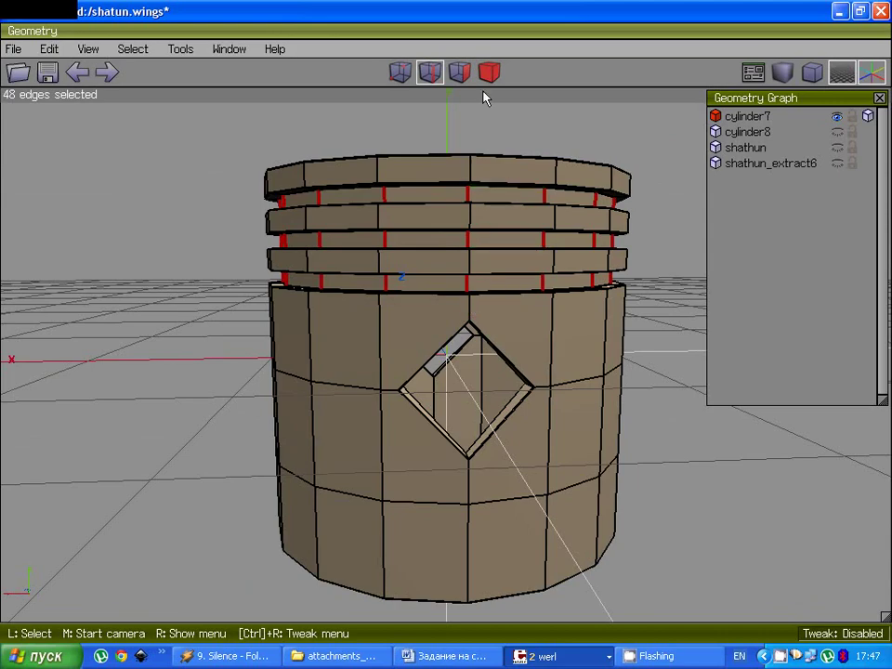
{"action": "left_click", "coordinate": [460, 72]}
{"action": "middle_click", "coordinate": [492, 193]}
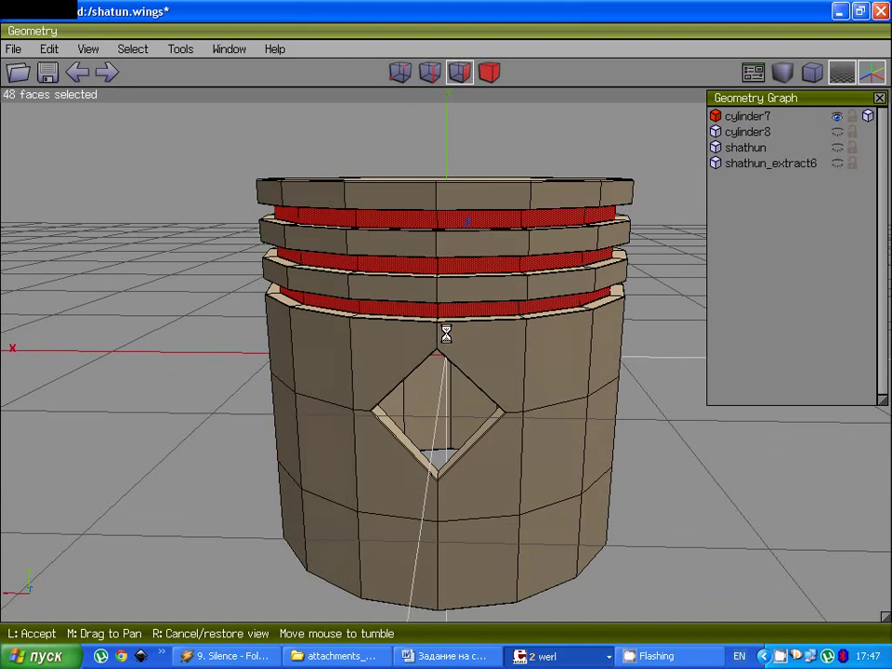
{"action": "left_click", "coordinate": [488, 202]}
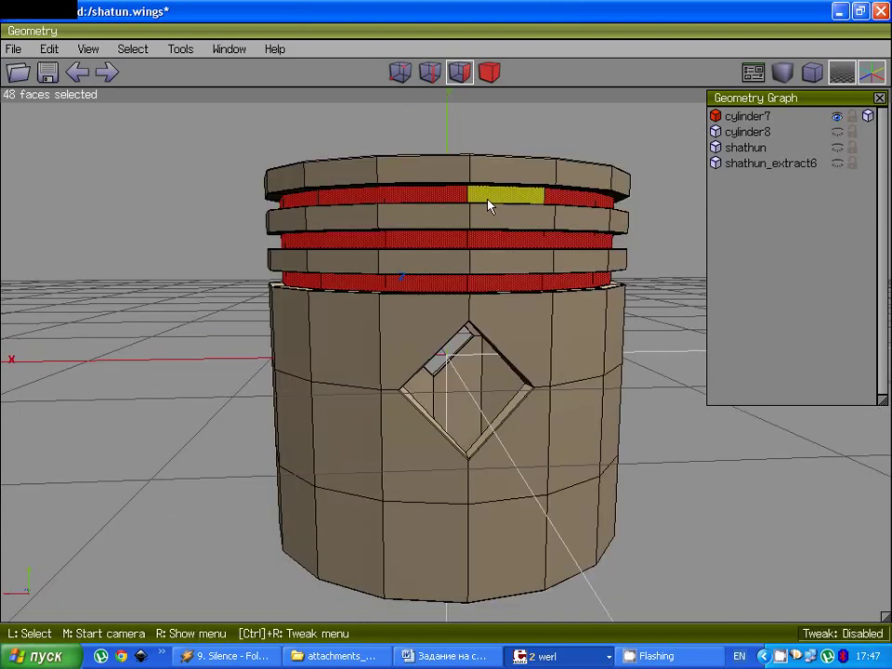
Step: Shell Extrude the groove wall faces outward along their normal, slightly past the piston's side, to make three separate rings
{"action": "right_click", "coordinate": [499, 264]}
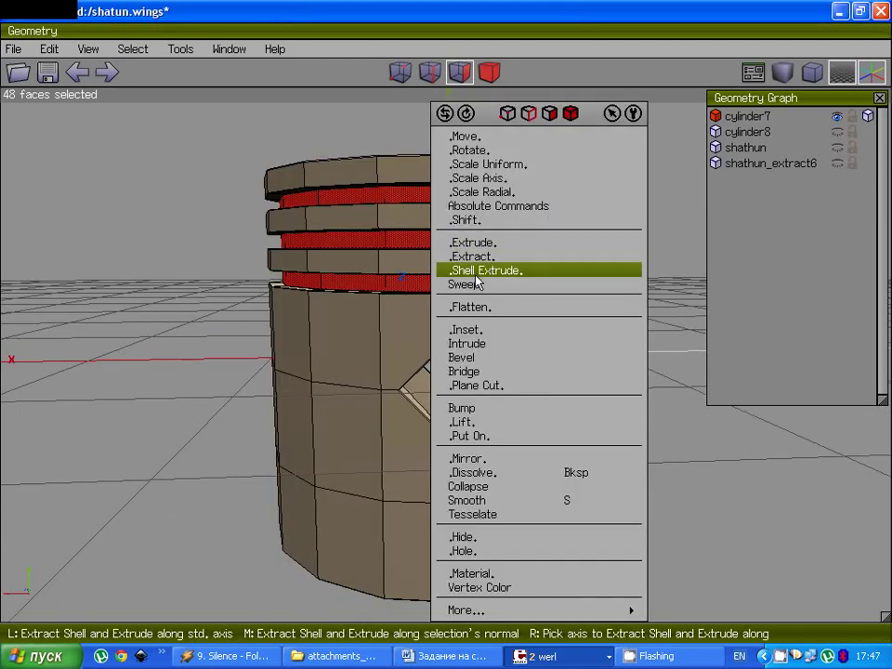
{"action": "left_click", "coordinate": [480, 281]}
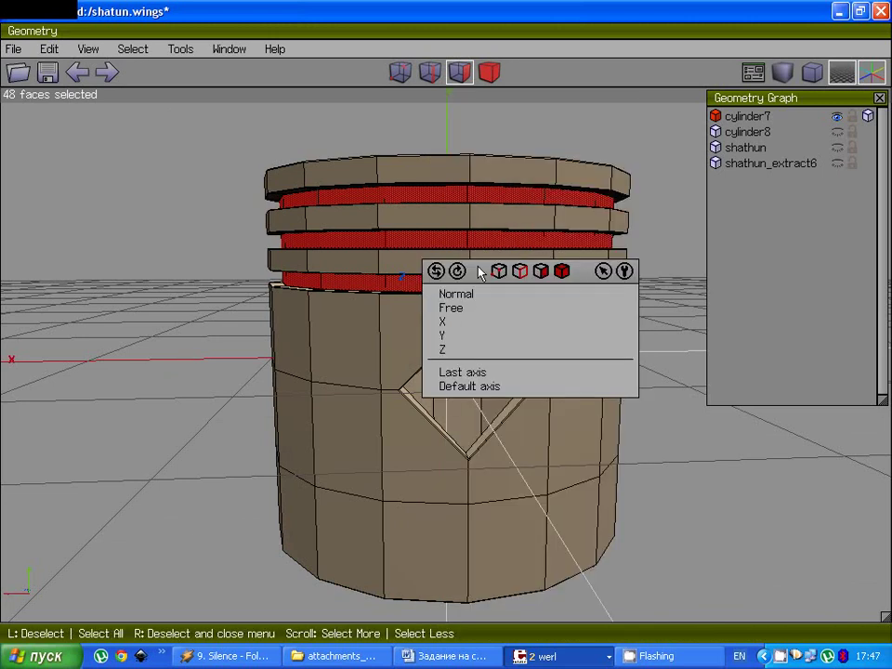
{"action": "left_click", "coordinate": [476, 295]}
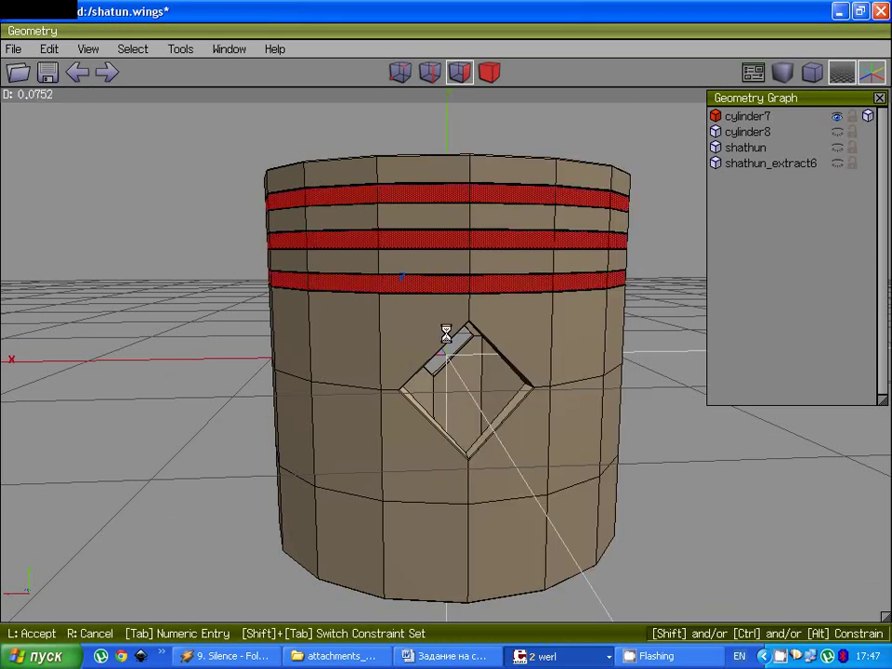
{"action": "left_click", "coordinate": [479, 296]}
{"action": "middle_click", "coordinate": [480, 299]}
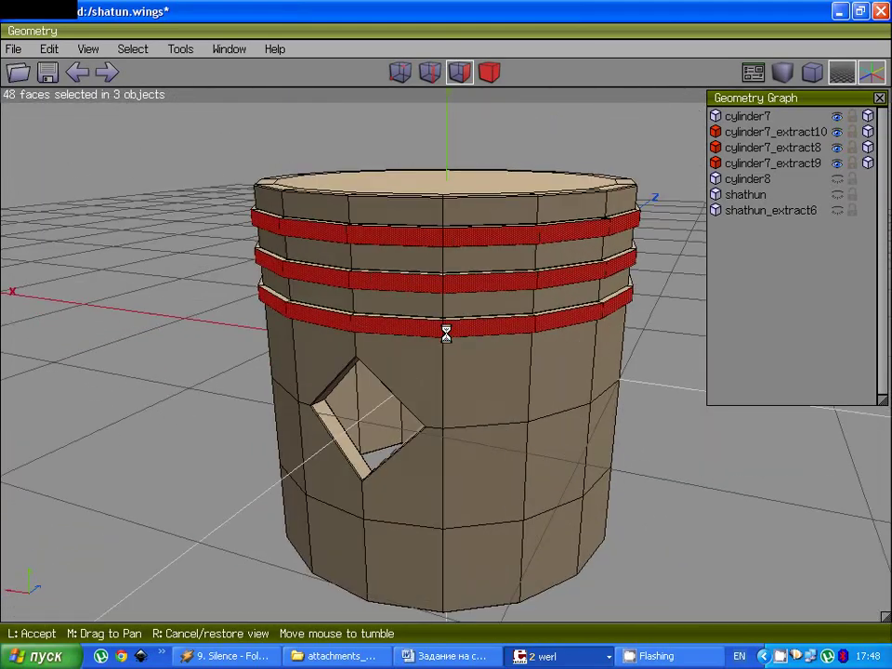
{"action": "left_click", "coordinate": [447, 332]}
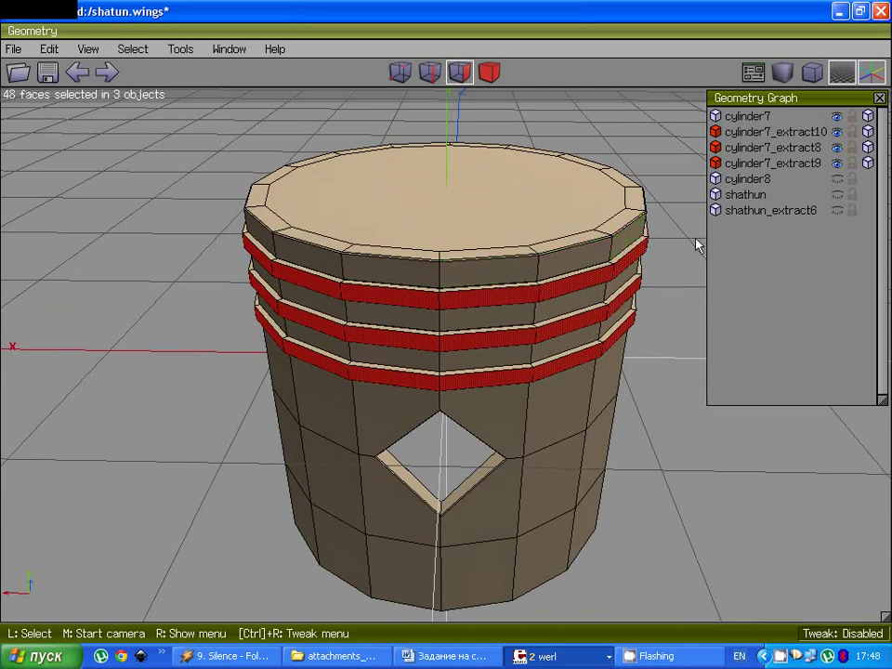
Step: Hide the piston cylinder7 and connect the lengthwise edges of one front segment on each of the three rings
{"action": "left_click", "coordinate": [839, 119]}
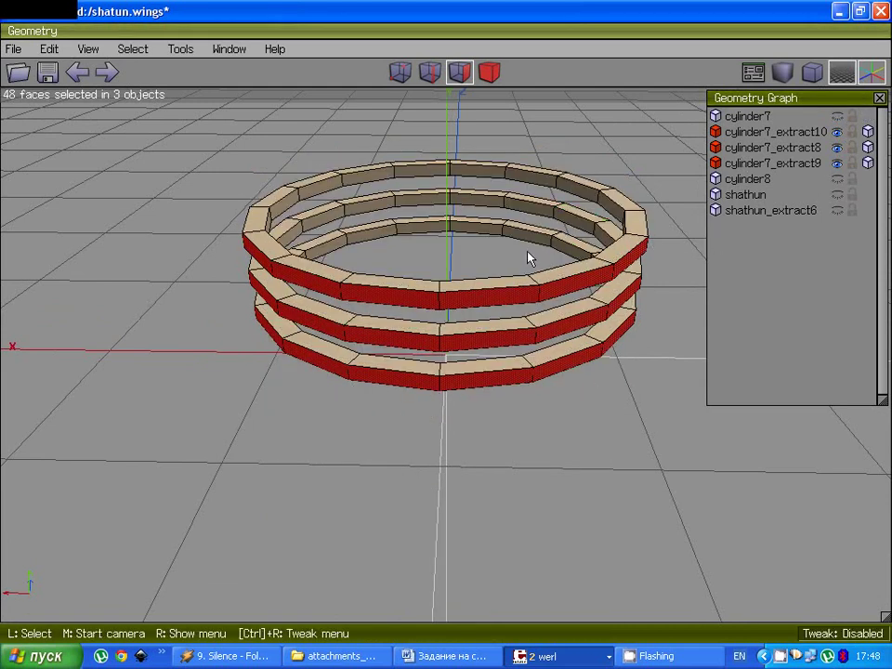
{"action": "left_click", "coordinate": [490, 73]}
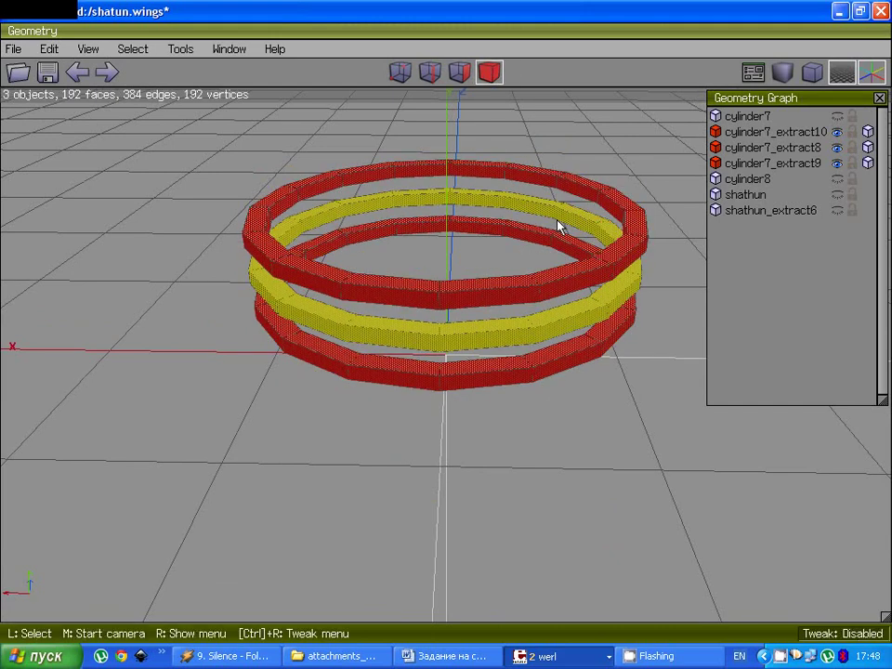
{"action": "left_click", "coordinate": [431, 72]}
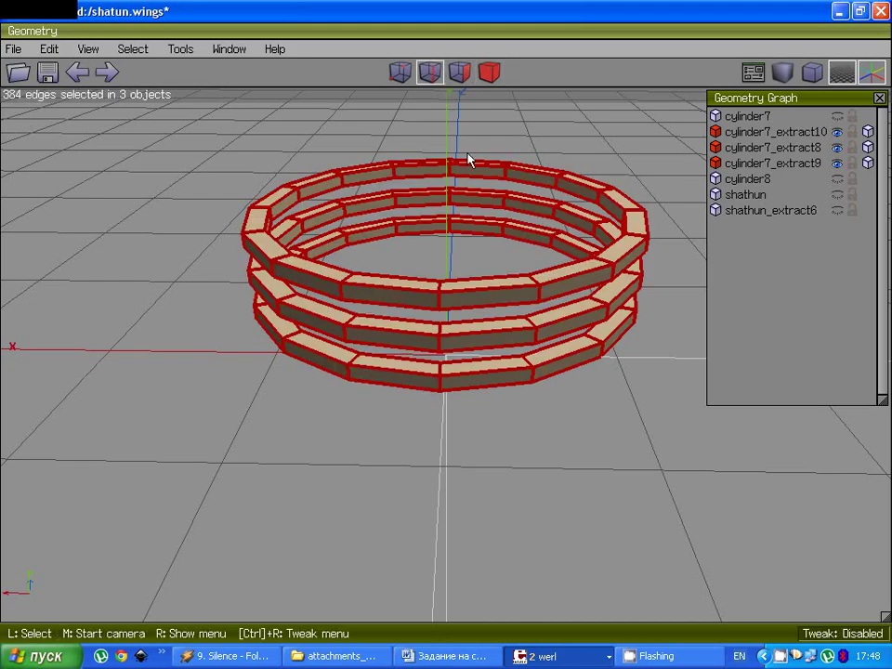
{"action": "key", "text": "space"}
{"action": "left_click_drag", "start_coordinate": [382, 425], "coordinate": [383, 424]}
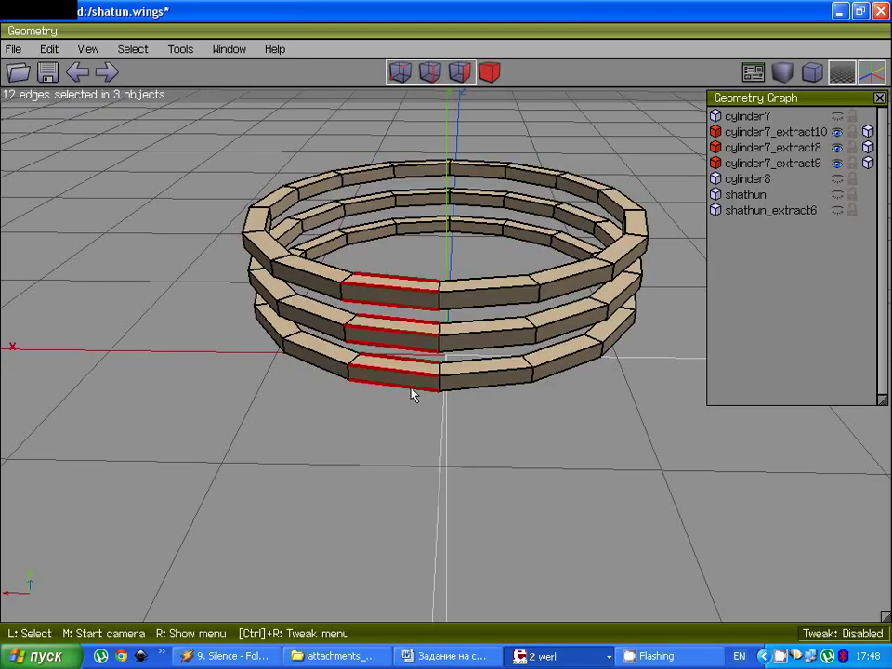
{"action": "middle_click", "coordinate": [412, 392]}
{"action": "left_click", "coordinate": [446, 335]}
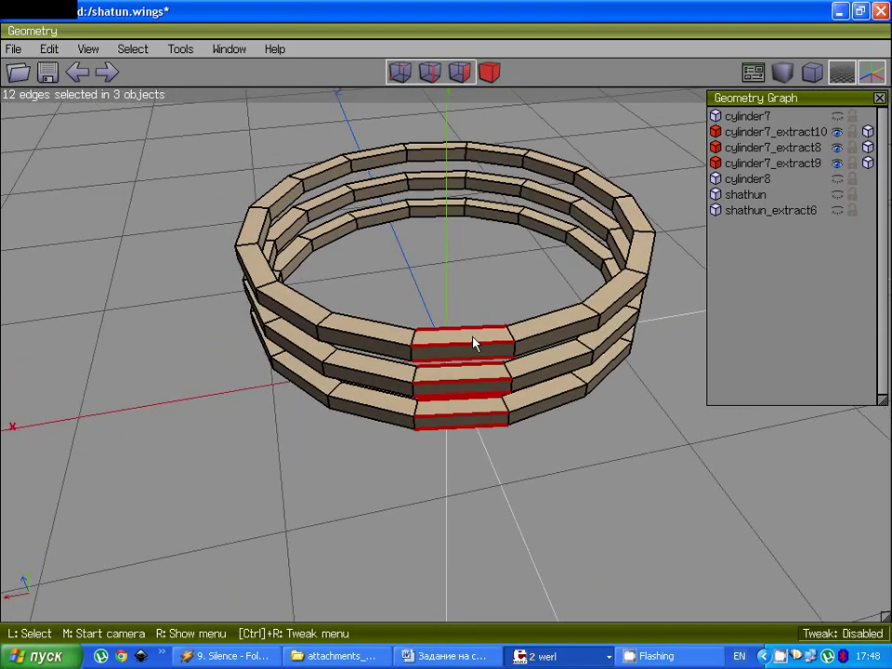
{"action": "key", "text": "c"}
Step: Bevel the new cross-cut edges by about 0.012 and delete the resulting narrow faces to open a gap in each ring
{"action": "right_click", "coordinate": [471, 342]}
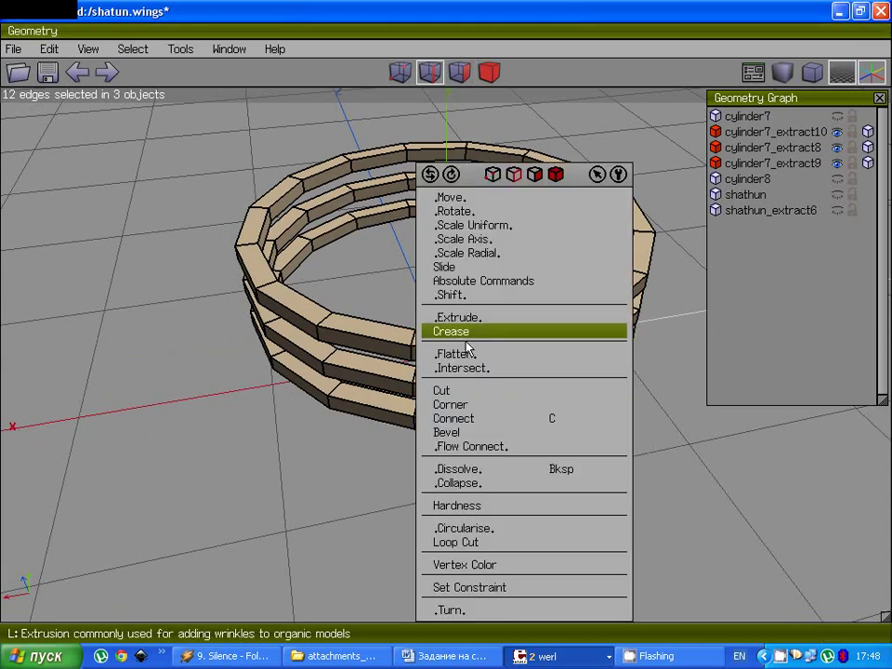
{"action": "left_click", "coordinate": [469, 430]}
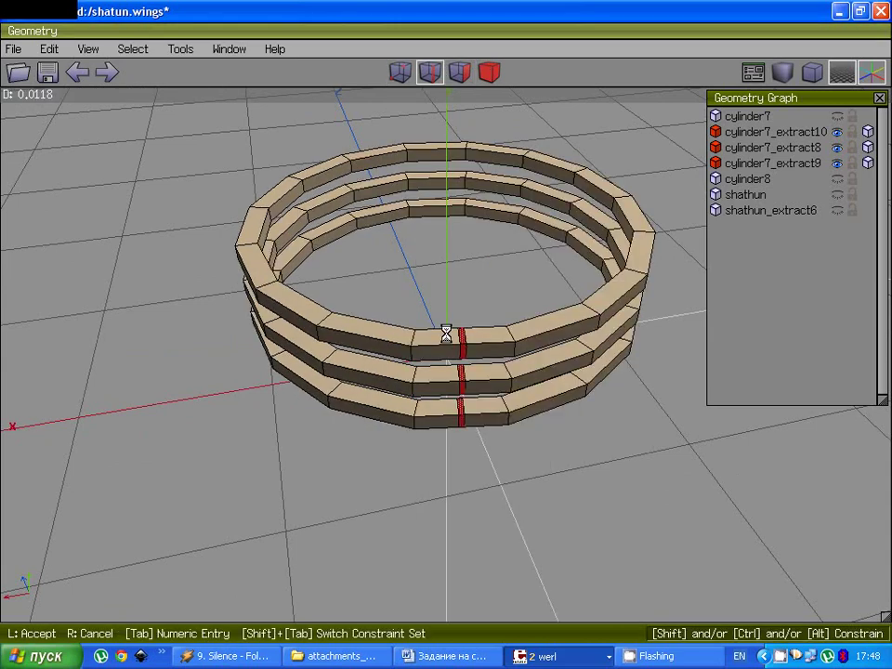
{"action": "left_click", "coordinate": [446, 333]}
{"action": "key", "text": "Delete"}
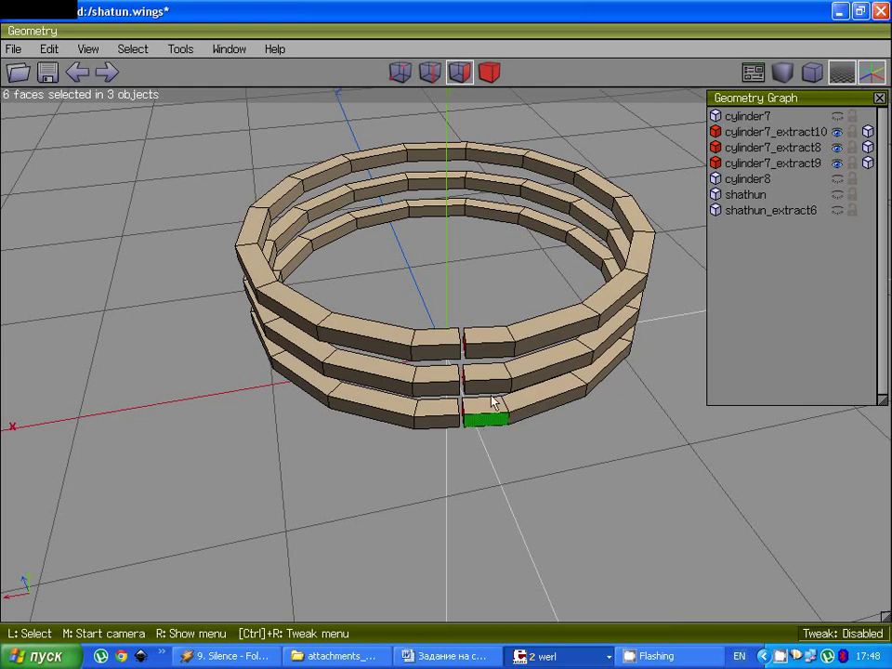
{"action": "key", "text": "space"}
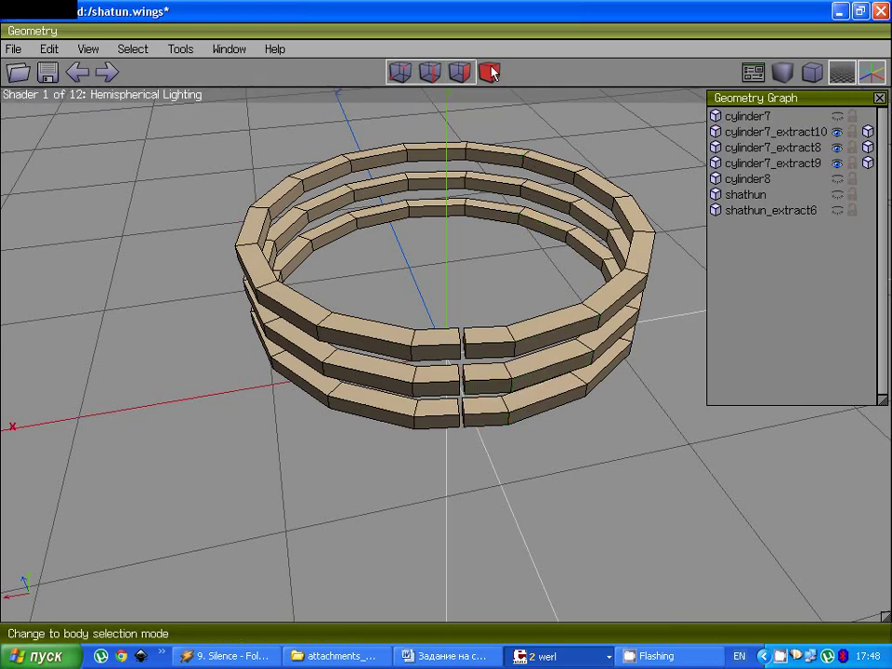
{"action": "left_click", "coordinate": [490, 71]}
{"action": "left_click", "coordinate": [517, 343]}
{"action": "left_click", "coordinate": [518, 343]}
{"action": "left_click", "coordinate": [517, 379]}
{"action": "left_click", "coordinate": [512, 412]}
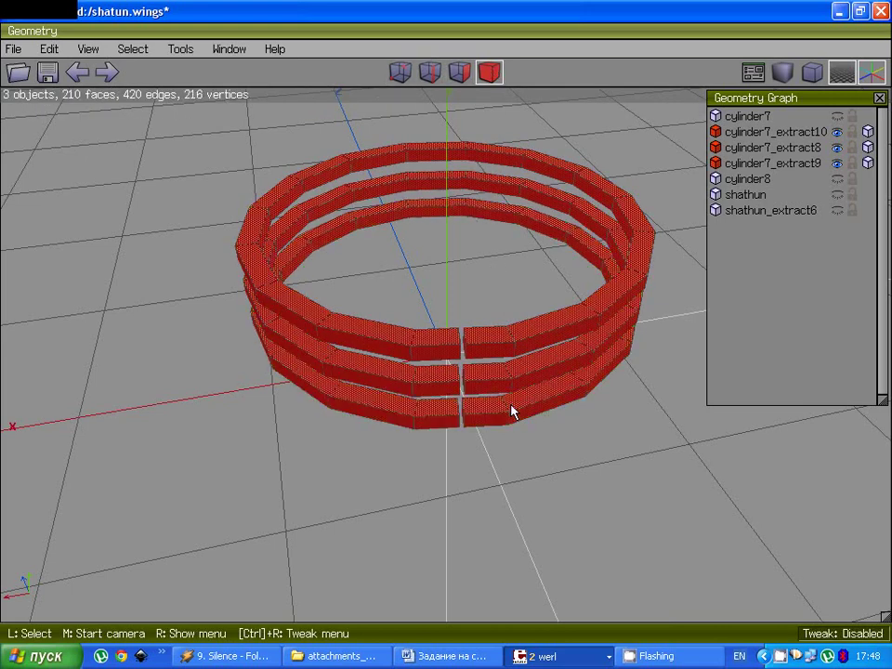
{"action": "left_click", "coordinate": [460, 73]}
{"action": "key", "text": "l"}
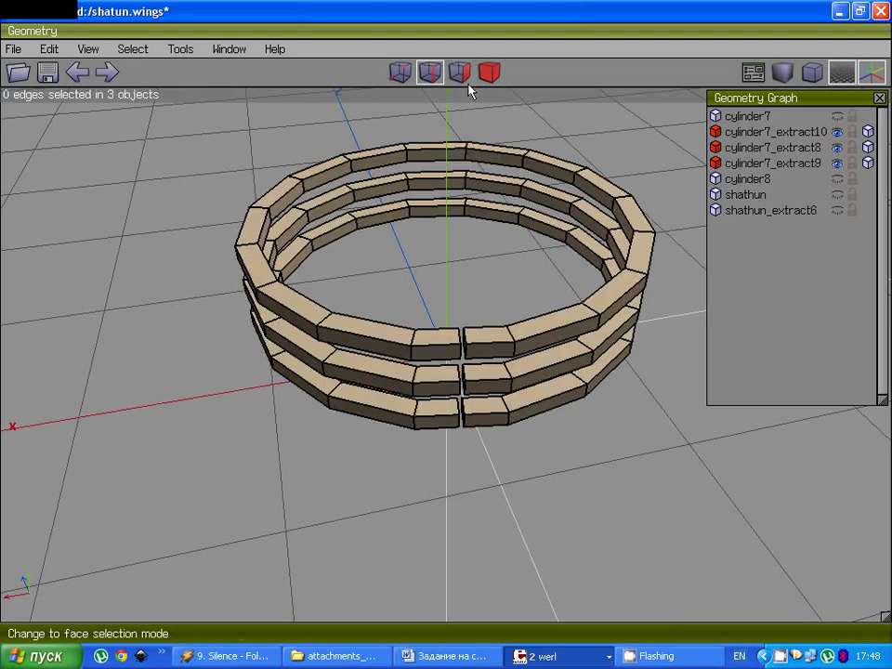
{"action": "left_click", "coordinate": [489, 73]}
{"action": "key", "text": "e"}
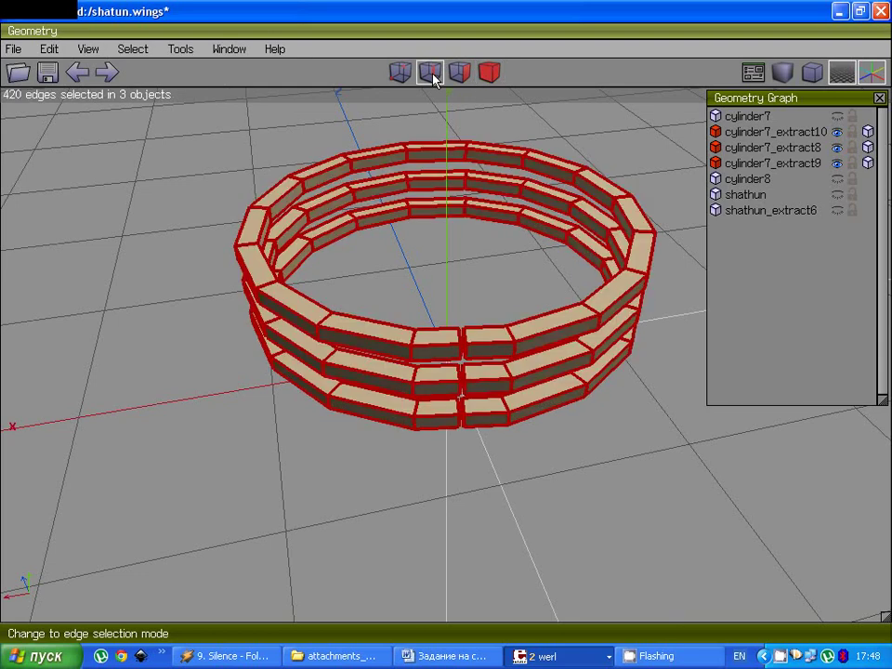
{"action": "left_click", "coordinate": [464, 80]}
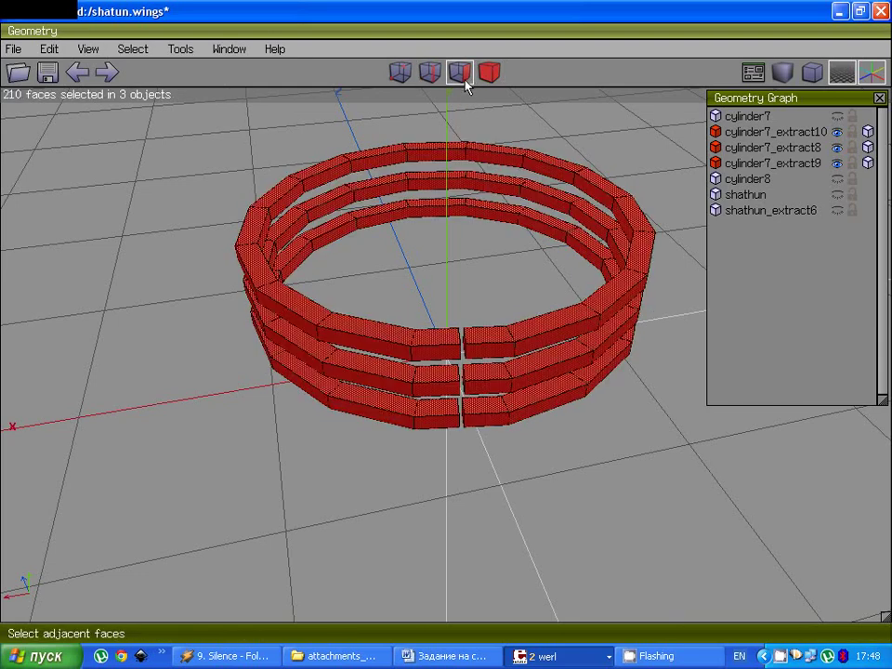
{"action": "key", "text": "e"}
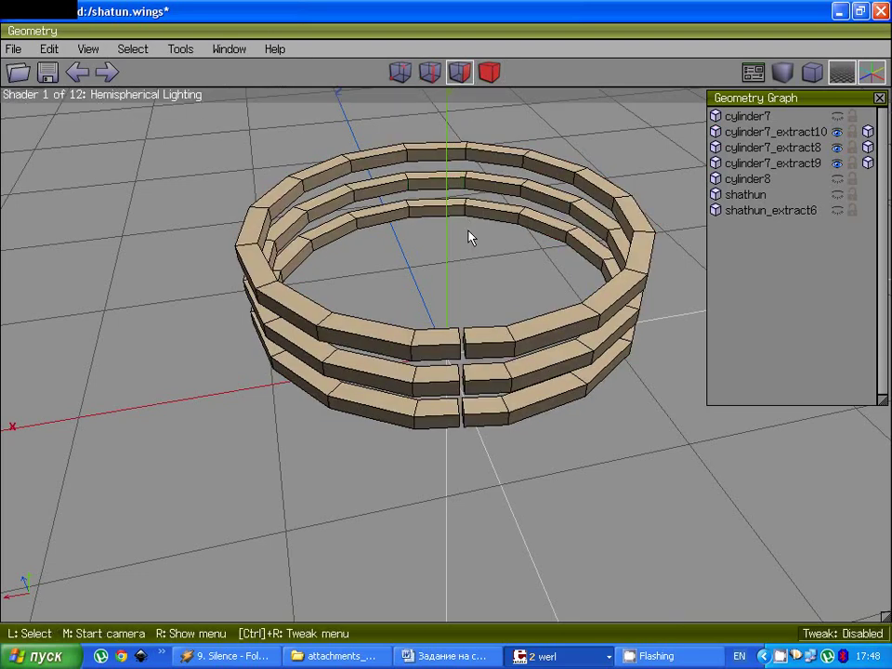
{"action": "left_click", "coordinate": [464, 78]}
{"action": "left_click", "coordinate": [491, 78]}
{"action": "left_click", "coordinate": [466, 153]}
{"action": "left_click", "coordinate": [462, 181]}
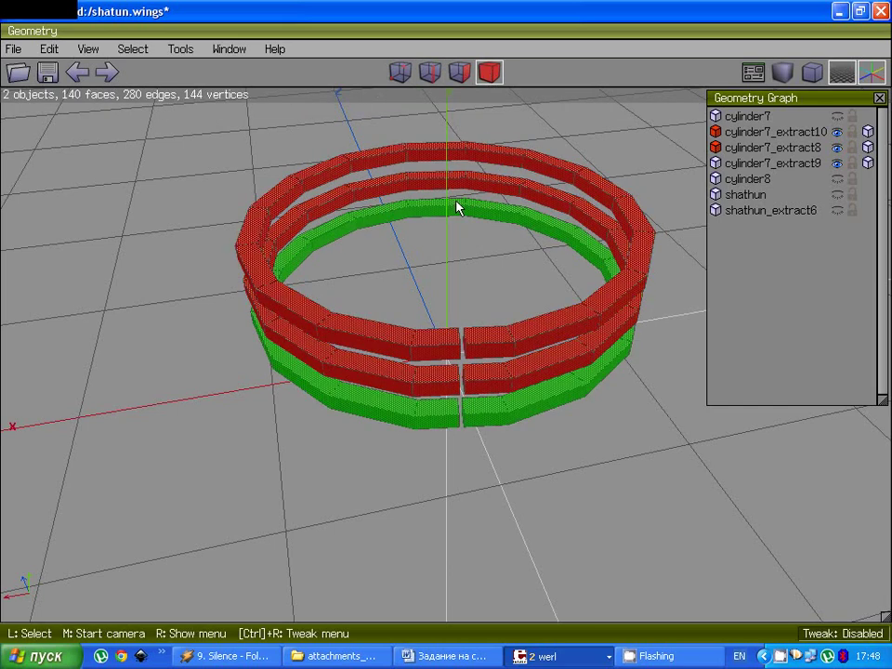
{"action": "left_click", "coordinate": [456, 205]}
{"action": "left_click", "coordinate": [464, 70]}
{"action": "key", "text": "l"}
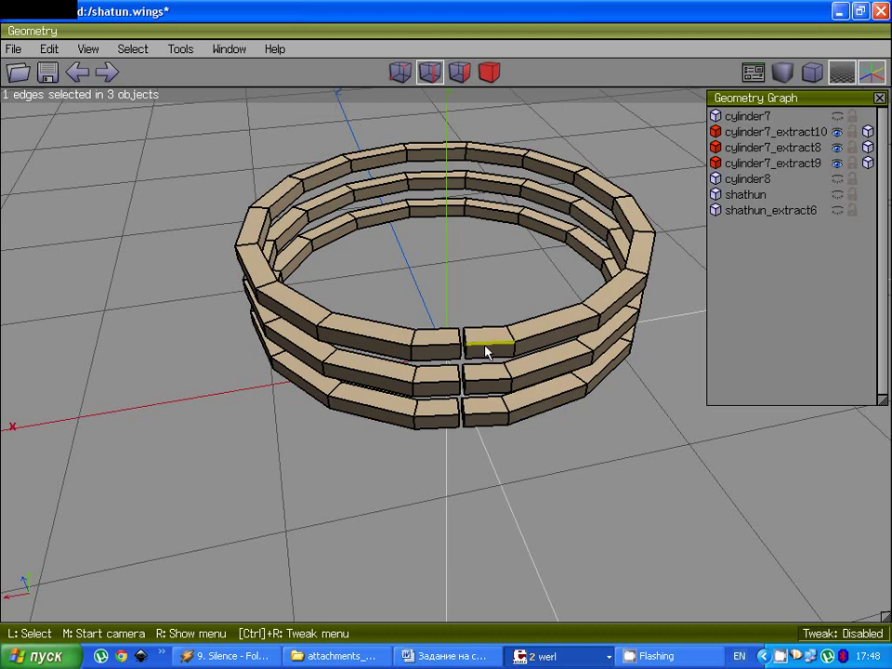
{"action": "key", "text": "l"}
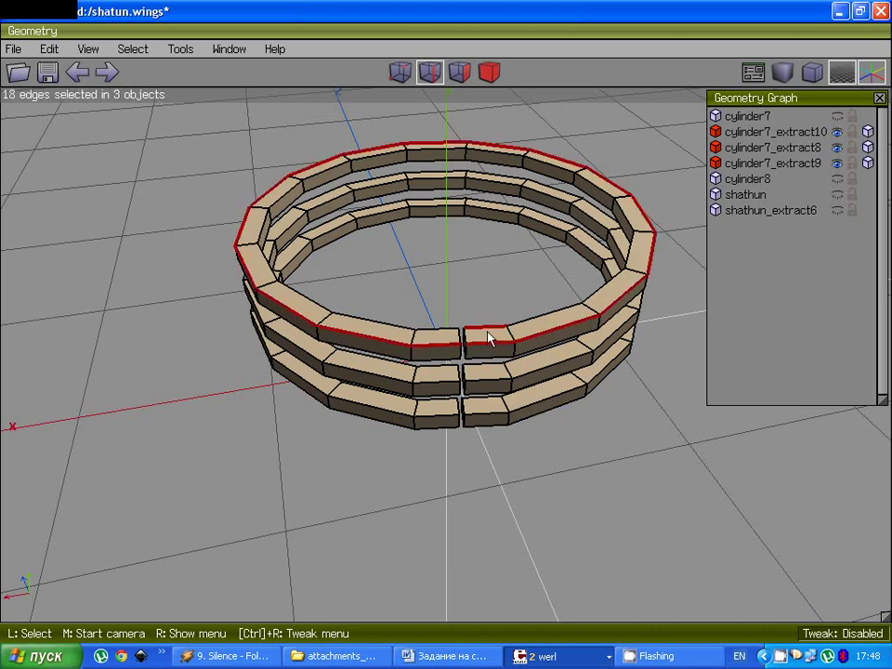
{"action": "key", "text": "l"}
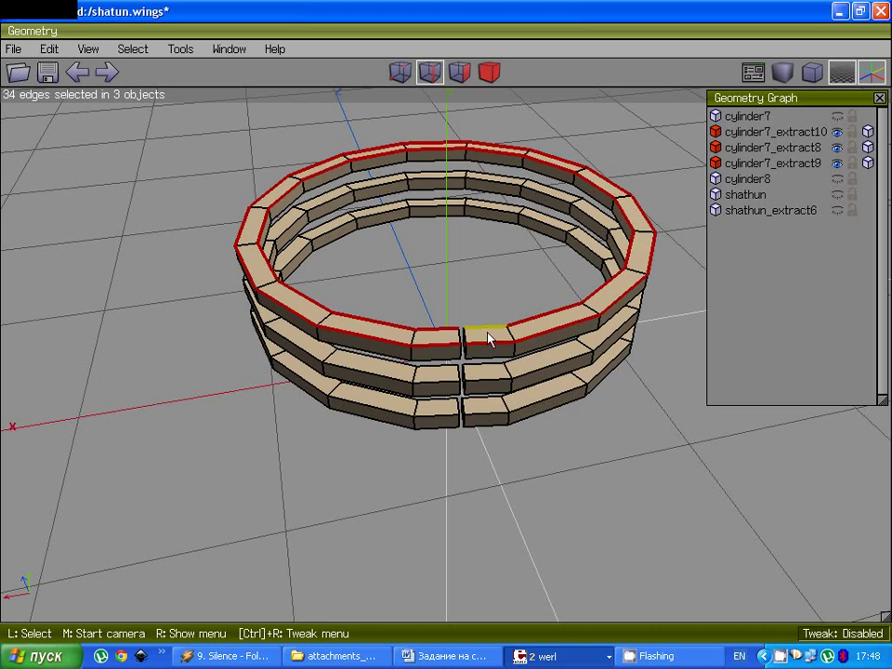
{"action": "left_click", "coordinate": [490, 347]}
{"action": "key", "text": "l"}
{"action": "left_click", "coordinate": [494, 365]}
{"action": "key", "text": "l"}
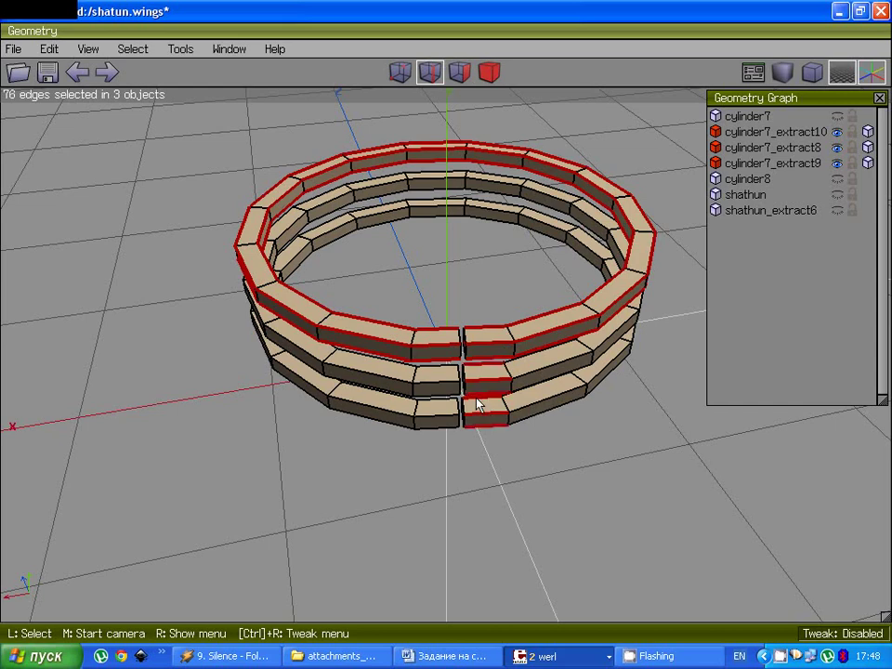
{"action": "key", "text": "l"}
{"action": "scroll", "coordinate": [473, 395], "scroll_direction": "up", "scroll_amount": 5}
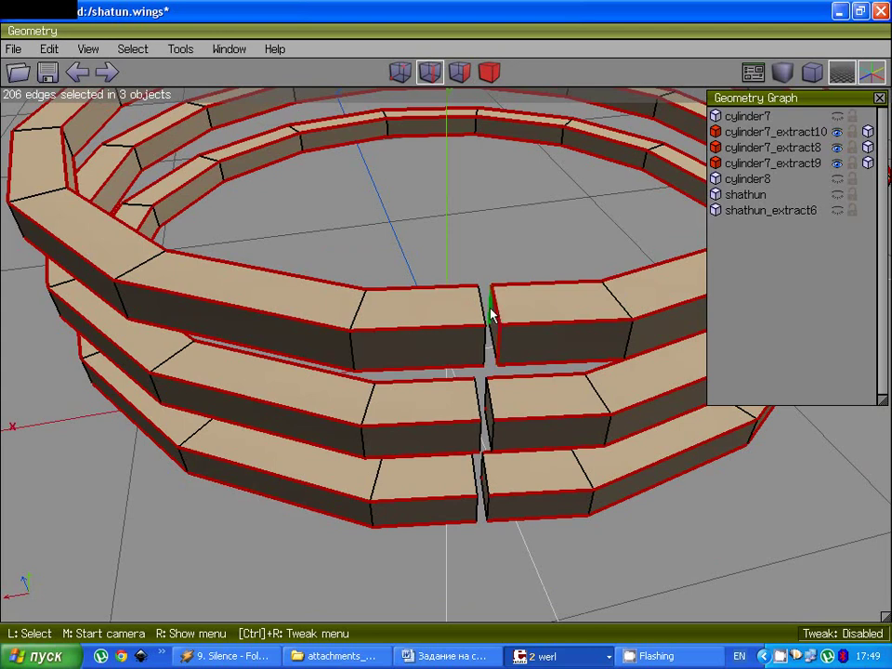
{"action": "middle_click", "coordinate": [493, 339]}
{"action": "left_click", "coordinate": [313, 265]}
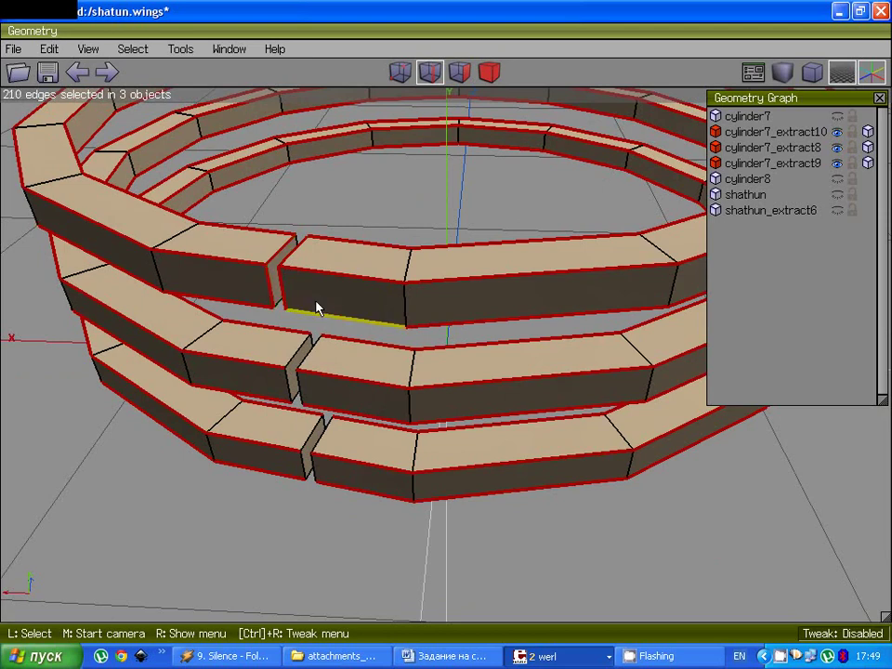
{"action": "middle_click", "coordinate": [316, 303]}
{"action": "left_click", "coordinate": [316, 299]}
{"action": "key", "text": "space"}
Step: Select the end faces on both sides of the gap in all three rings and convert the selection to their border edges
{"action": "left_click", "coordinate": [459, 71]}
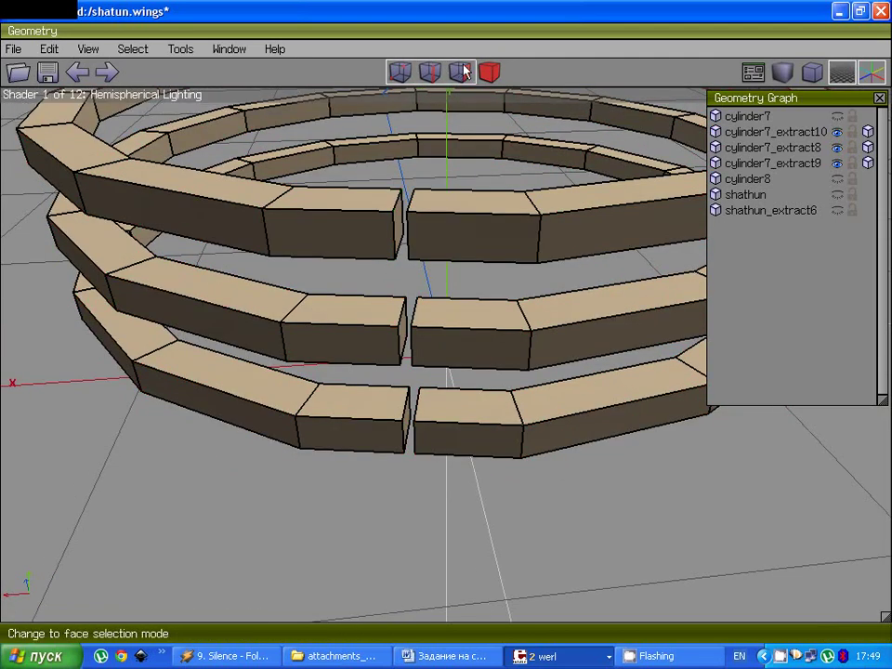
{"action": "left_click", "coordinate": [397, 223]}
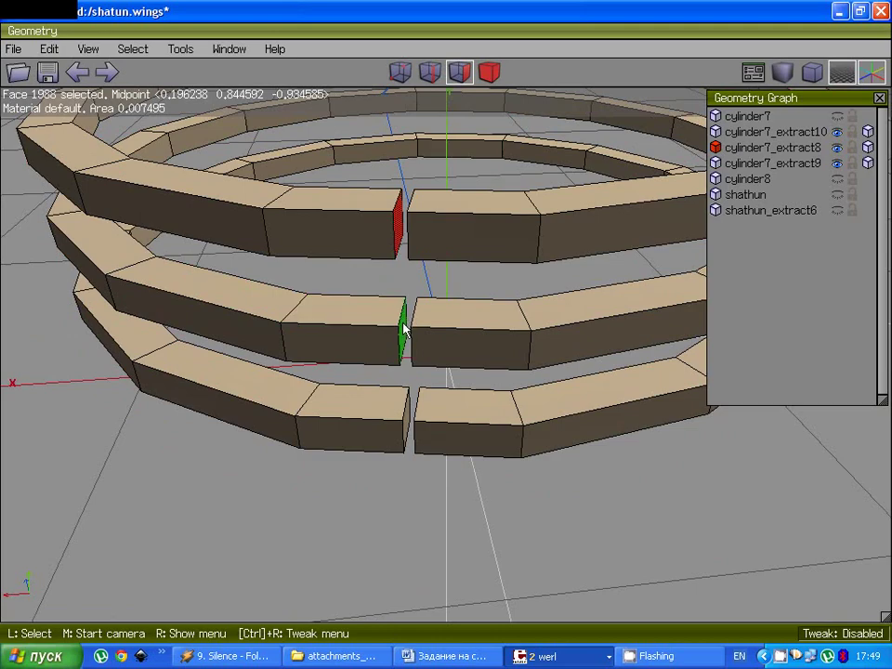
{"action": "left_click", "coordinate": [403, 339]}
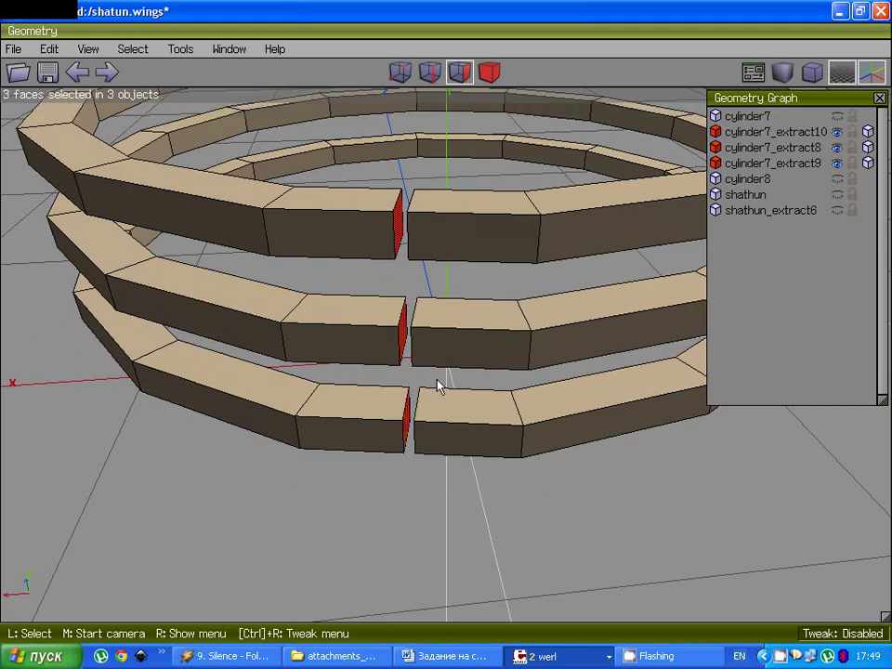
{"action": "middle_click", "coordinate": [439, 386]}
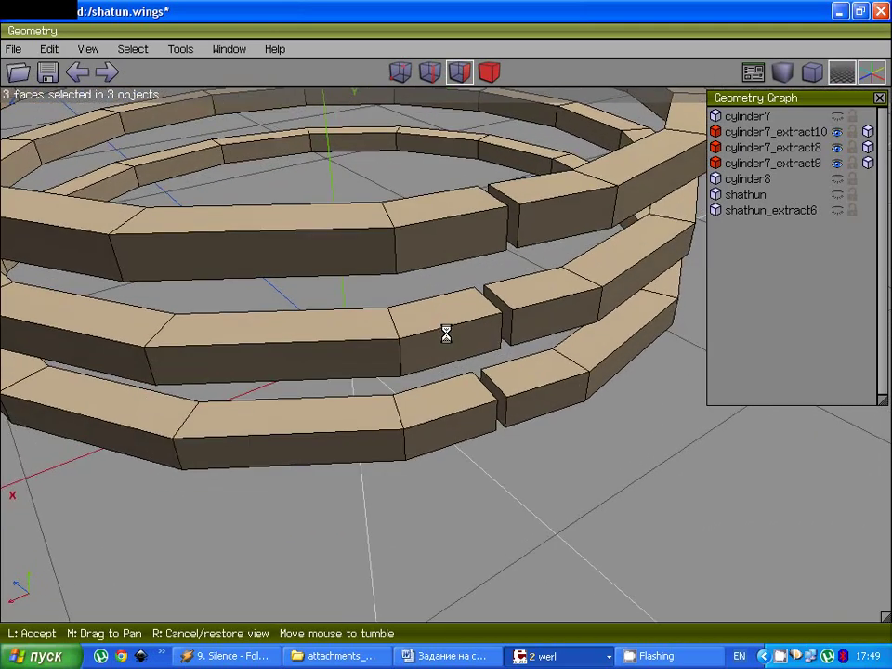
{"action": "left_click", "coordinate": [447, 335]}
{"action": "left_click", "coordinate": [497, 316]}
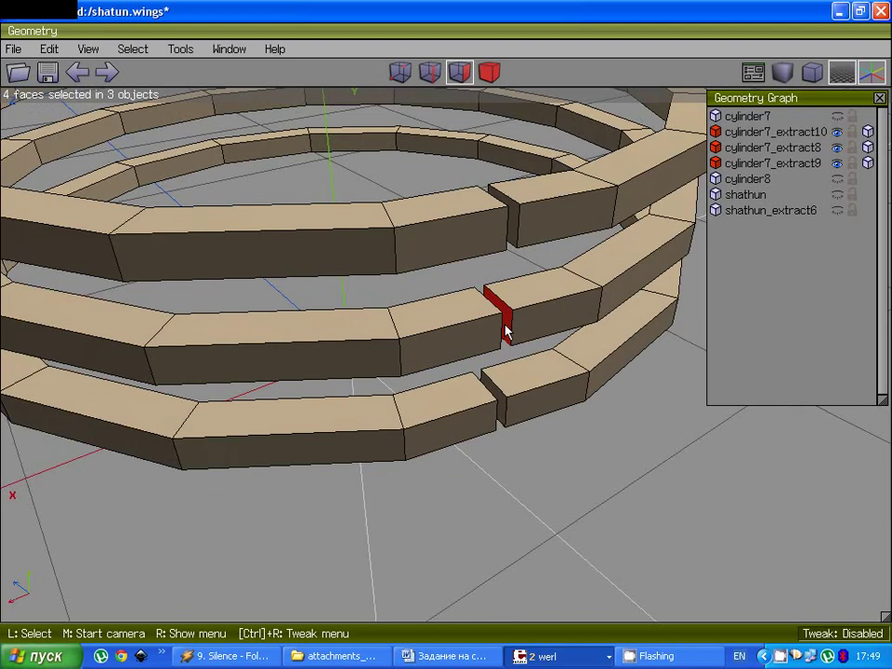
{"action": "left_click", "coordinate": [500, 404]}
{"action": "left_click", "coordinate": [509, 237]}
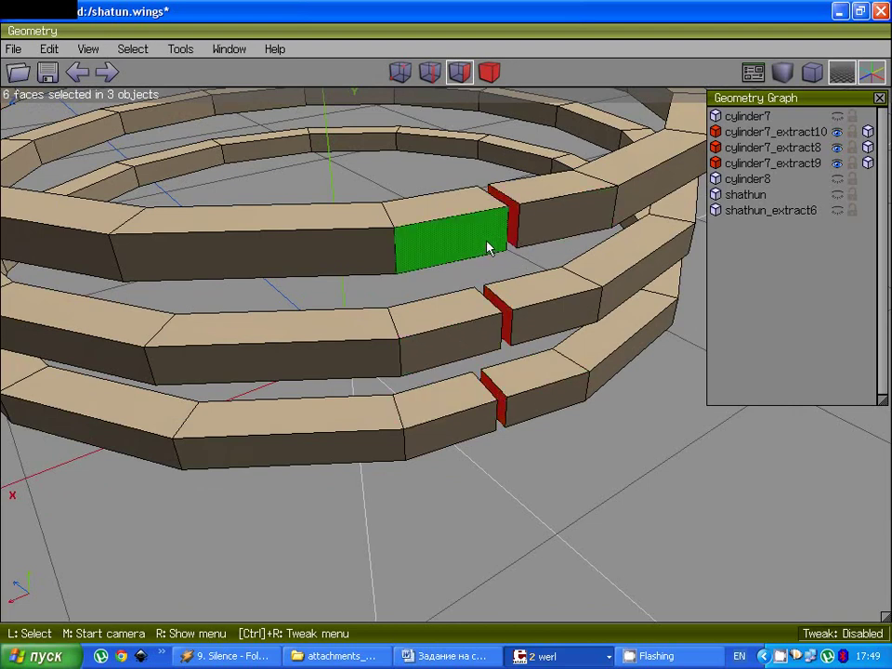
{"action": "key", "text": "e"}
Step: Add the upper outer edge loop of each of the three rings to the selection
{"action": "middle_click", "coordinate": [460, 242]}
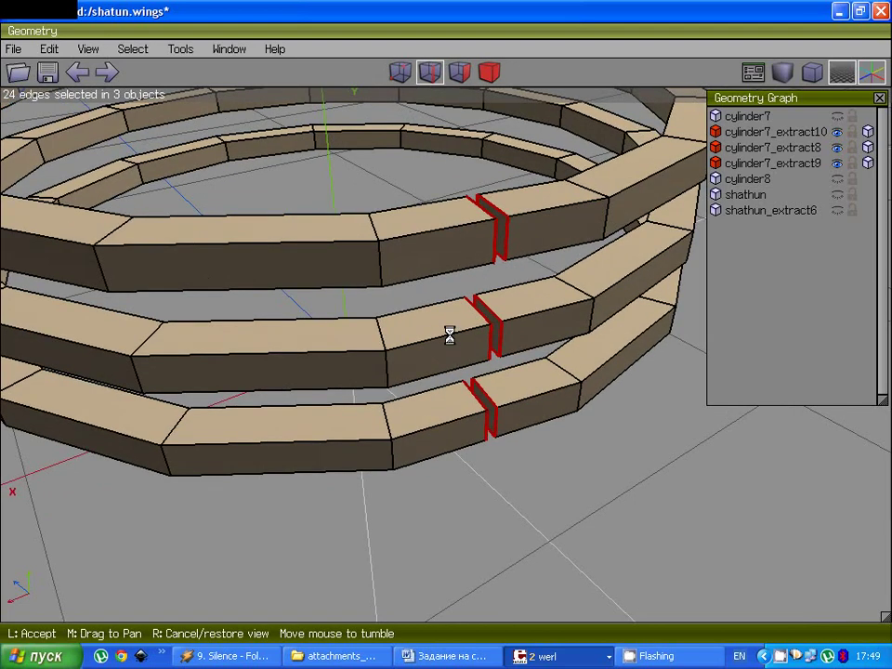
{"action": "left_click", "coordinate": [467, 223]}
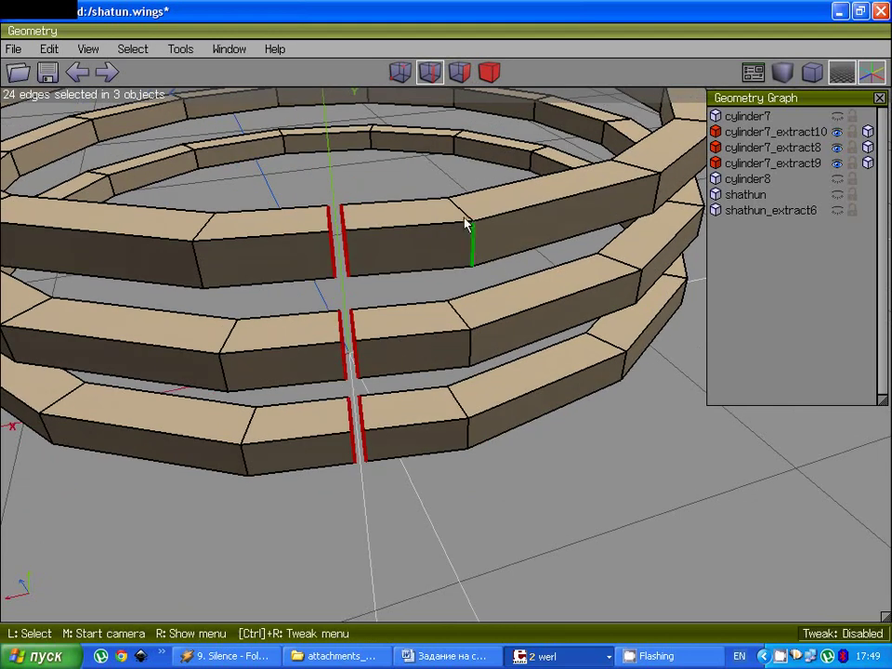
{"action": "left_click", "coordinate": [424, 337]}
{"action": "left_click", "coordinate": [419, 421]}
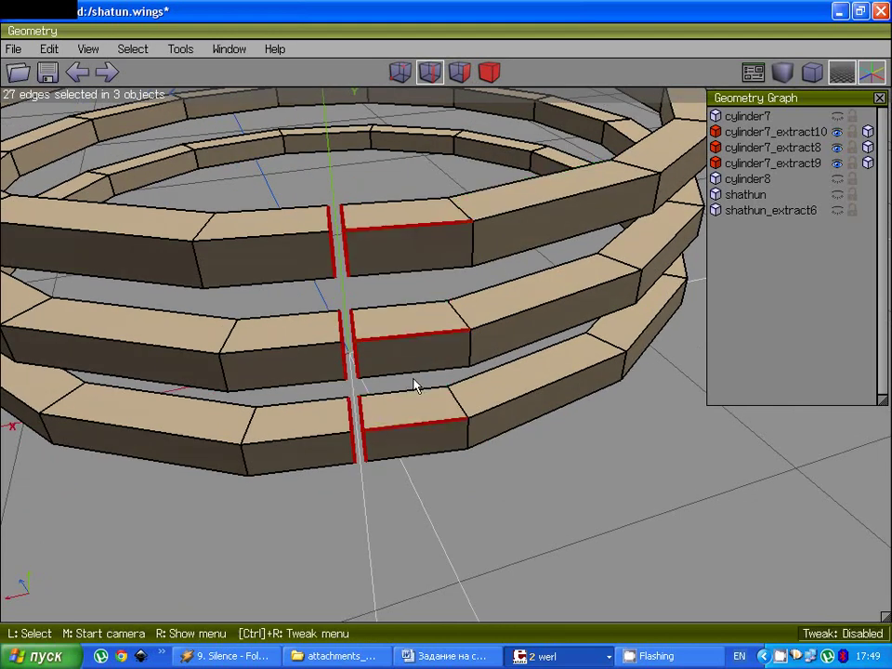
{"action": "key", "text": "g"}
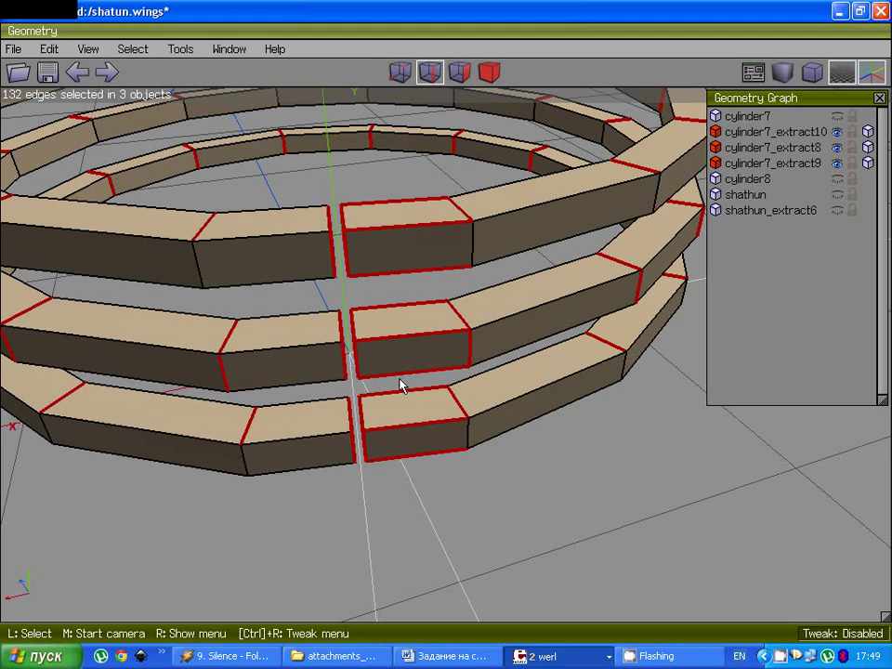
{"action": "left_click", "coordinate": [77, 71]}
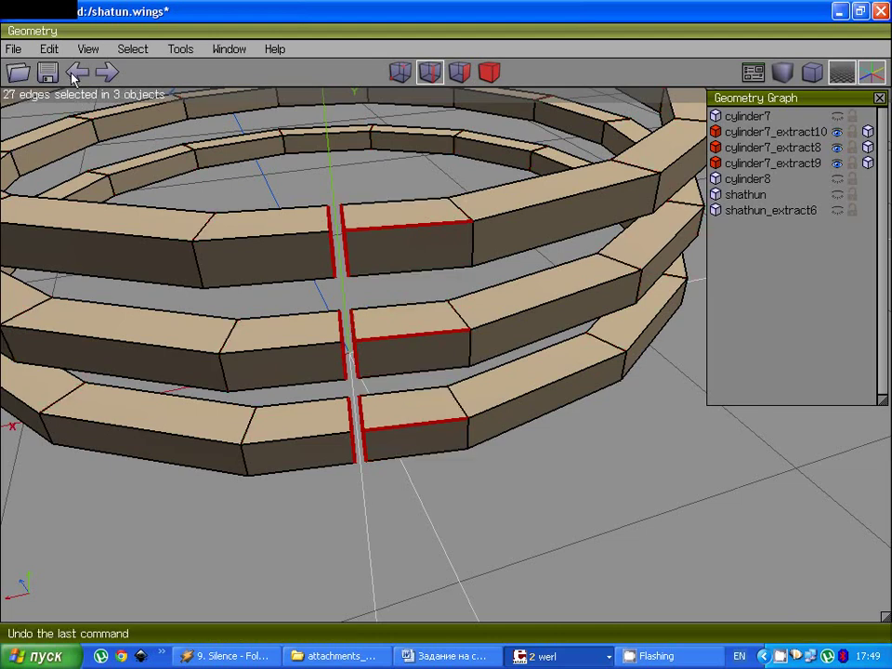
{"action": "key", "text": "l"}
Step: Add the upper inner edge loop of each of the three rings to the selection
{"action": "middle_click", "coordinate": [433, 265]}
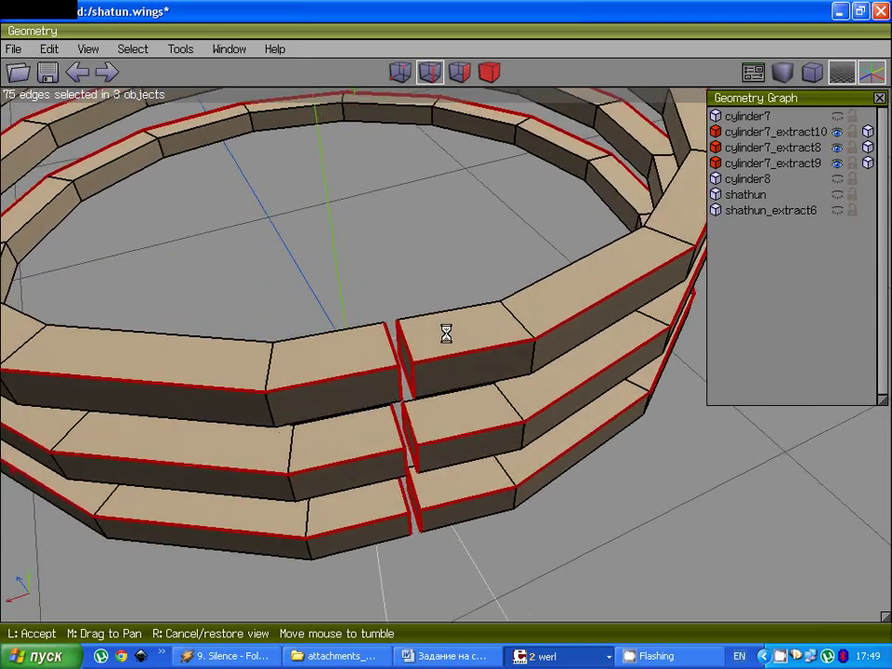
{"action": "left_click", "coordinate": [441, 280]}
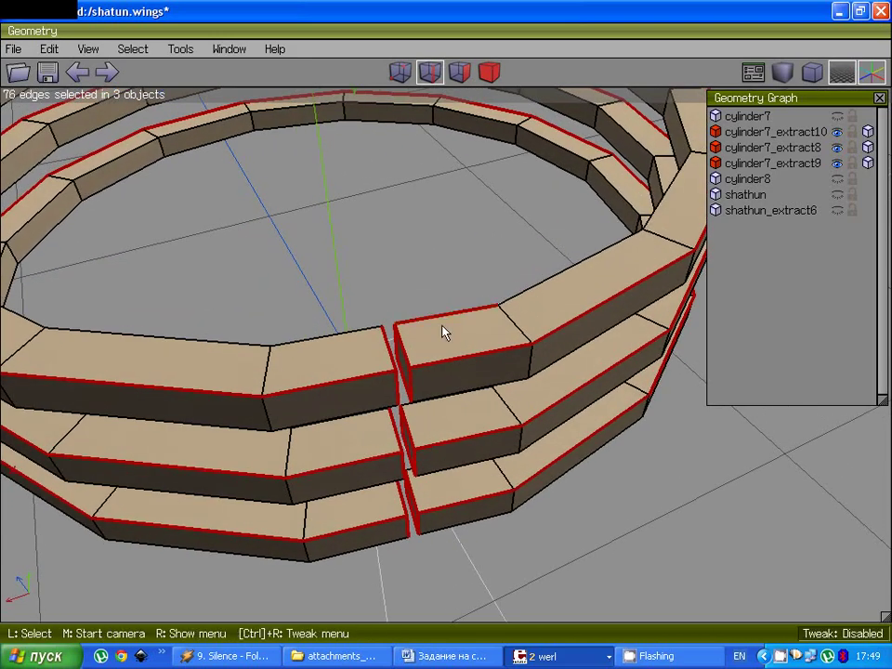
{"action": "key", "text": "l"}
{"action": "middle_click", "coordinate": [465, 411]}
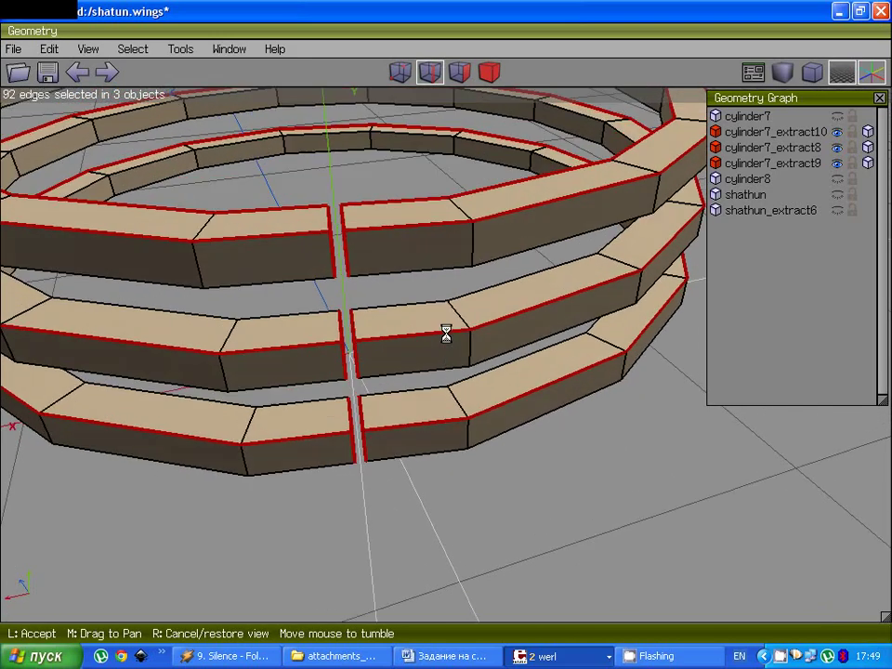
{"action": "left_click", "coordinate": [414, 375]}
{"action": "left_click", "coordinate": [401, 313]}
{"action": "key", "text": "l"}
{"action": "left_click", "coordinate": [403, 391]}
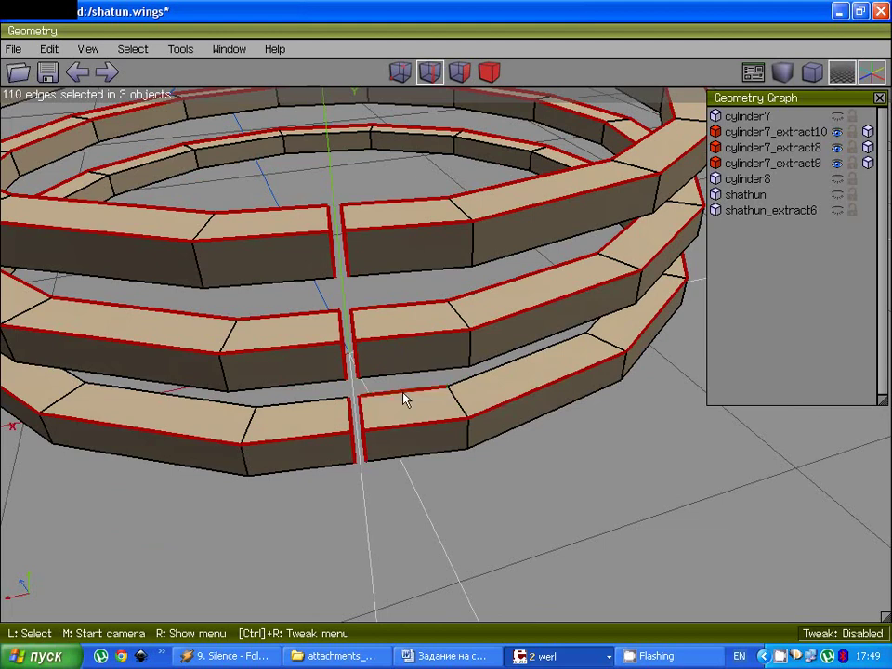
{"action": "key", "text": "l"}
Step: Add the lower outer edge loop of each of the three rings to the selection
{"action": "middle_click", "coordinate": [443, 354]}
{"action": "left_click", "coordinate": [446, 334]}
{"action": "left_click", "coordinate": [432, 240]}
{"action": "key", "text": "l"}
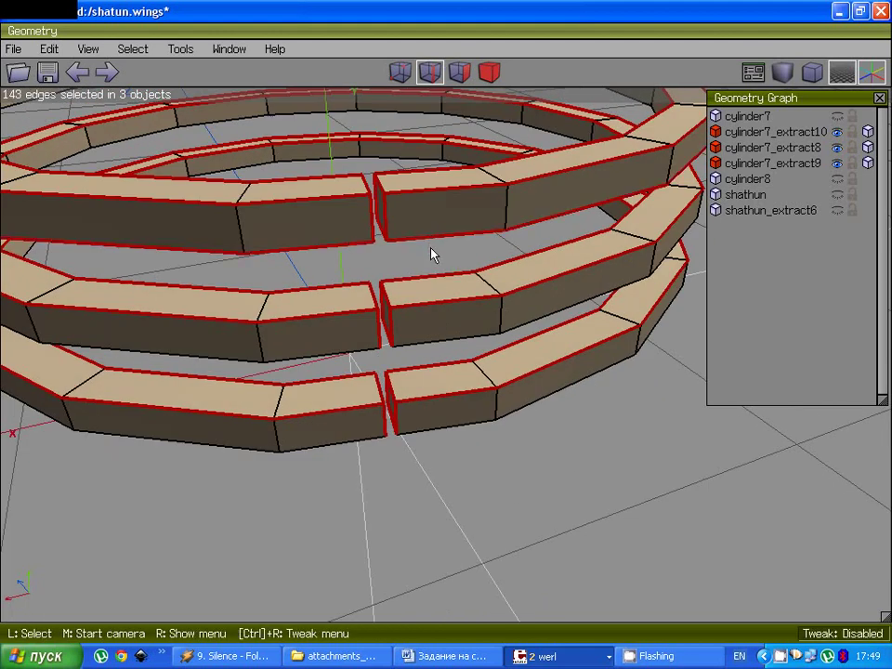
{"action": "left_click", "coordinate": [430, 335]}
{"action": "key", "text": "l"}
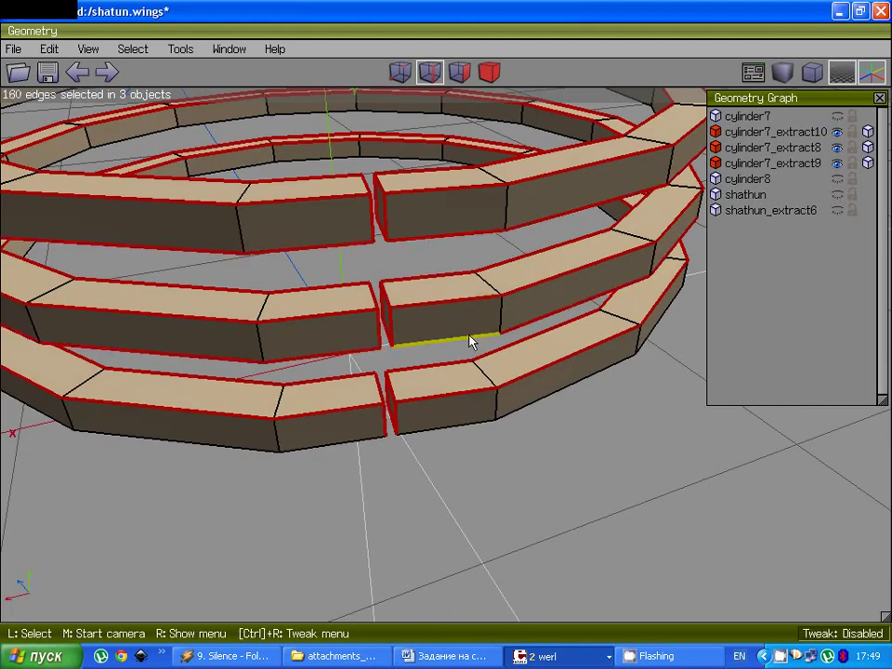
{"action": "left_click", "coordinate": [465, 350]}
{"action": "key", "text": "l"}
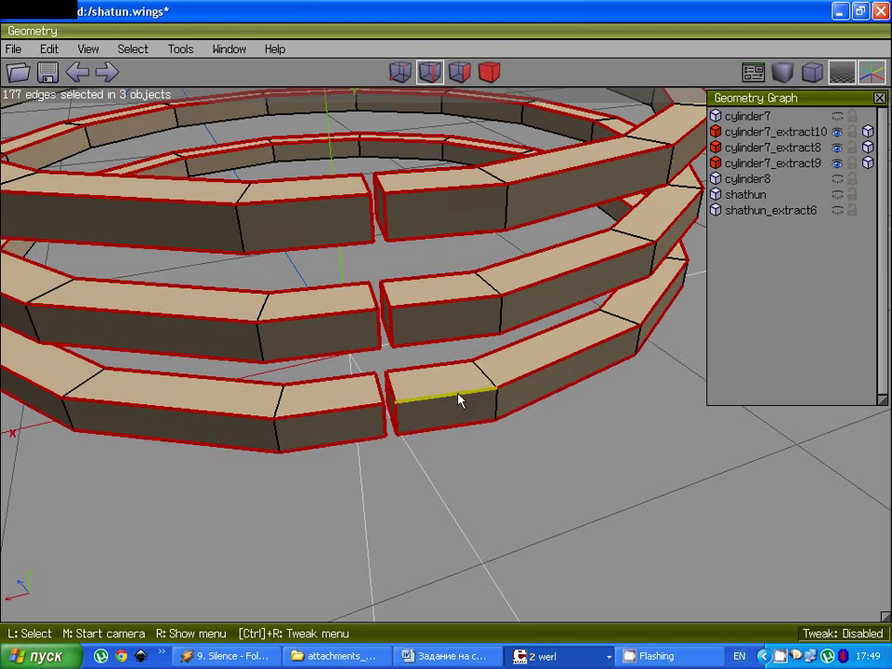
Step: Add the lower inner edge loop of each of the three rings to the selection
{"action": "middle_click", "coordinate": [458, 400]}
{"action": "left_click", "coordinate": [444, 333]}
{"action": "scroll", "coordinate": [454, 215], "scroll_direction": "down", "scroll_amount": 3}
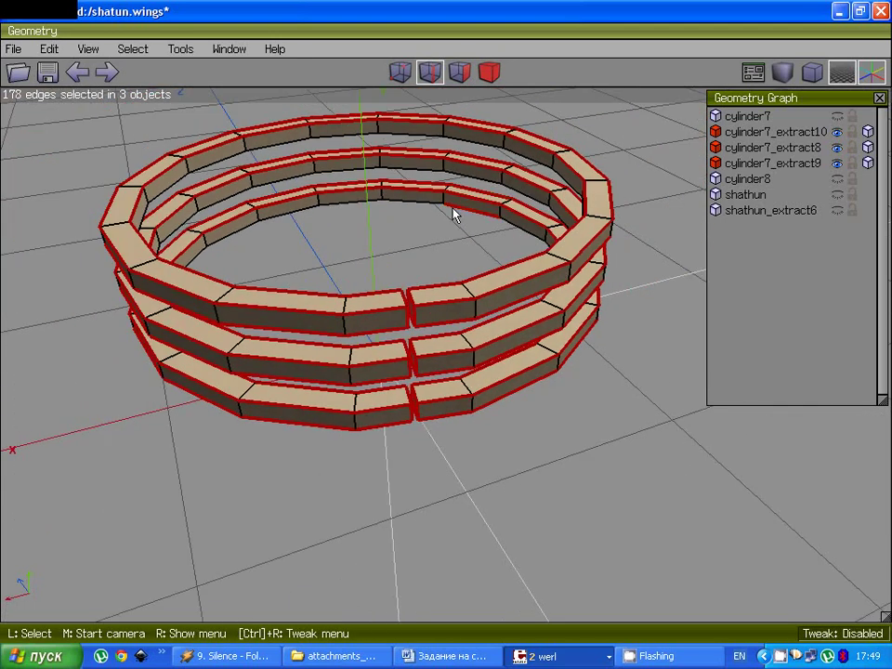
{"action": "left_click", "coordinate": [465, 190]}
{"action": "key", "text": "l"}
{"action": "left_click", "coordinate": [468, 154]}
{"action": "key", "text": "l"}
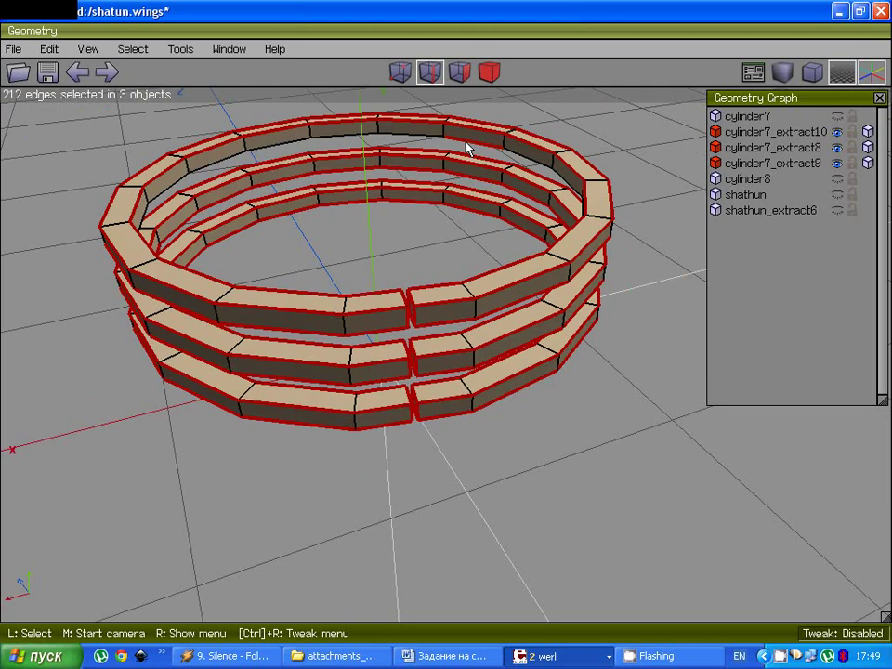
{"action": "key", "text": "l"}
Step: Bevel the selected edges of all three rings by about 0.0036, clear the selection and show the piston cylinder7 again
{"action": "right_click", "coordinate": [441, 298]}
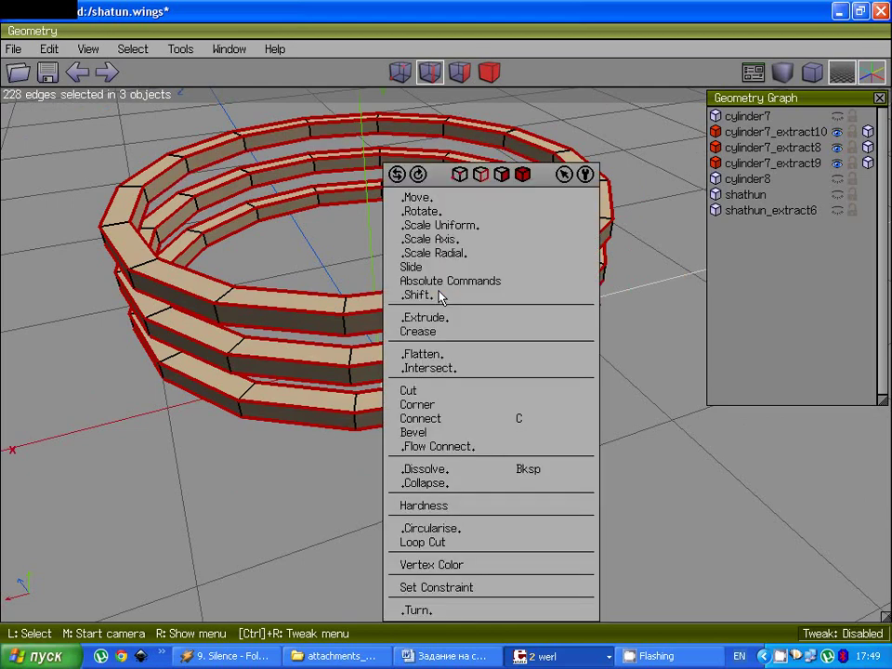
{"action": "left_click", "coordinate": [442, 433]}
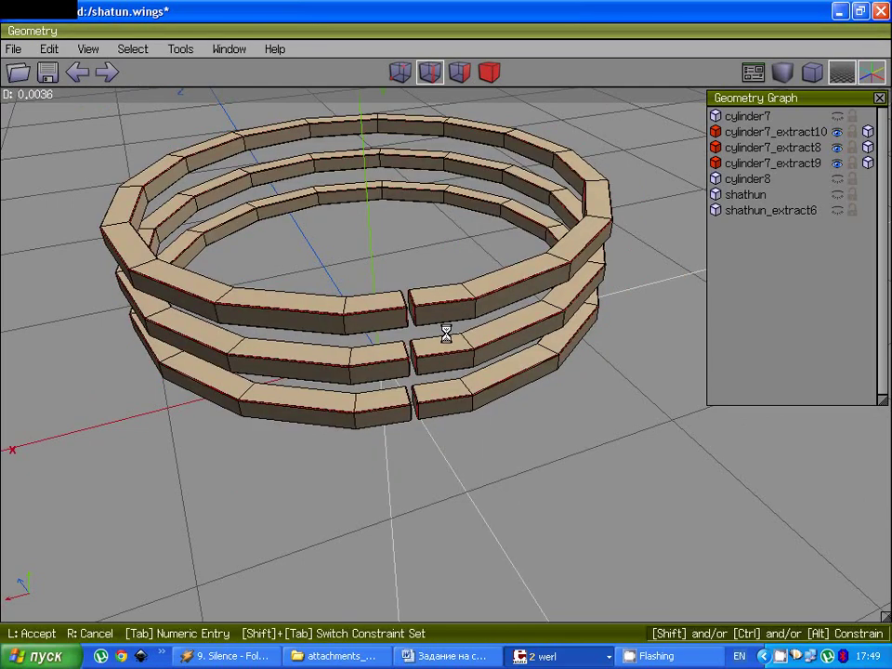
{"action": "left_click", "coordinate": [446, 334]}
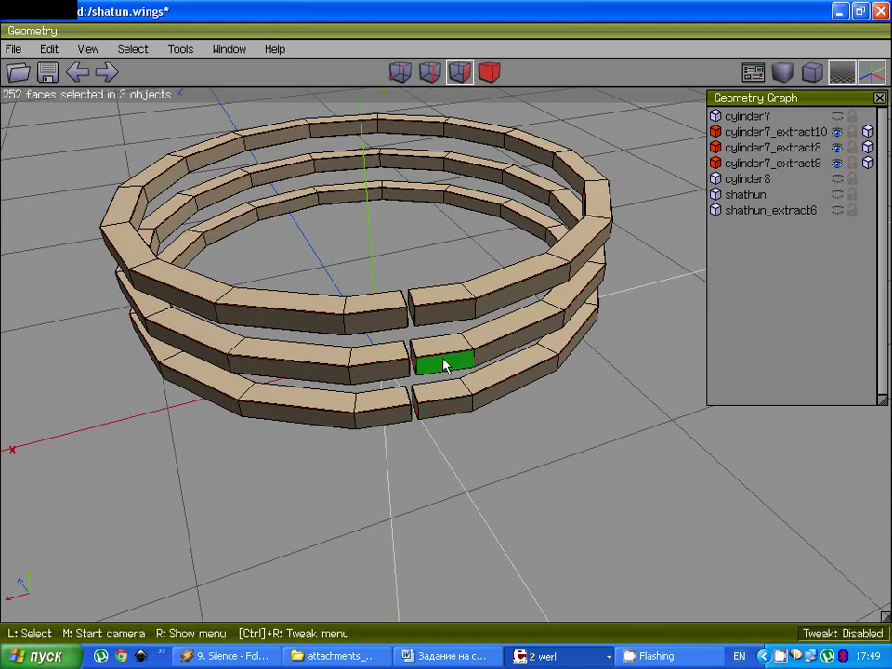
{"action": "key", "text": "space"}
{"action": "scroll", "coordinate": [446, 335], "scroll_direction": "down", "scroll_amount": 5}
{"action": "left_click", "coordinate": [837, 117]}
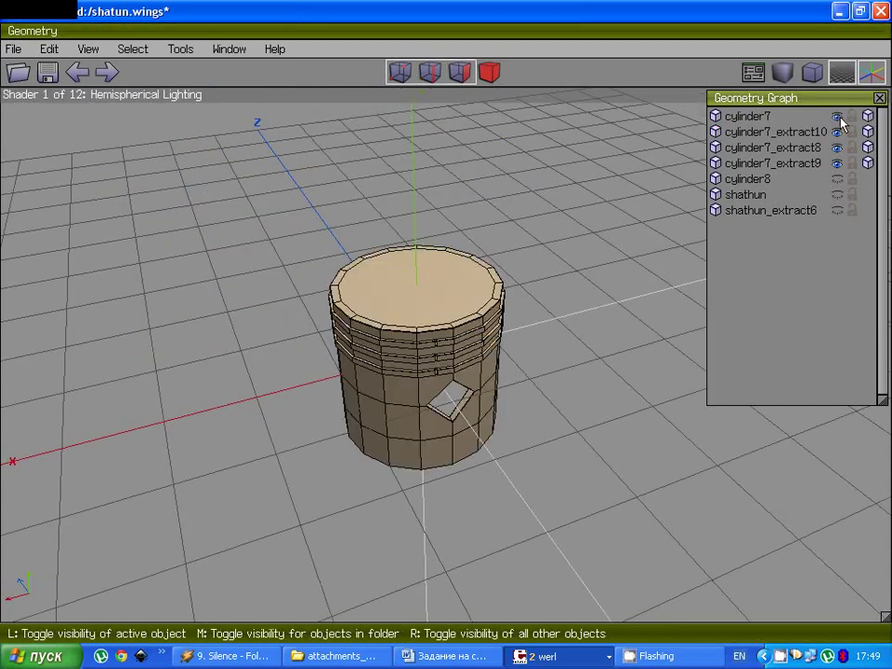
Step: Select several vertical edges of the piston's inner wall between the pin holes and the open lower rim
{"action": "middle_click", "coordinate": [600, 214]}
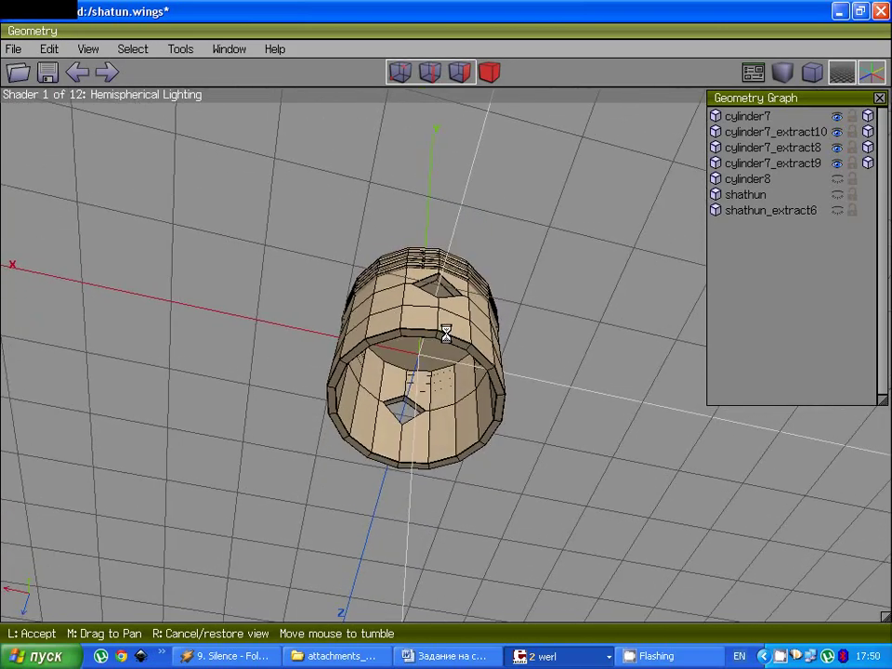
{"action": "left_click", "coordinate": [560, 274]}
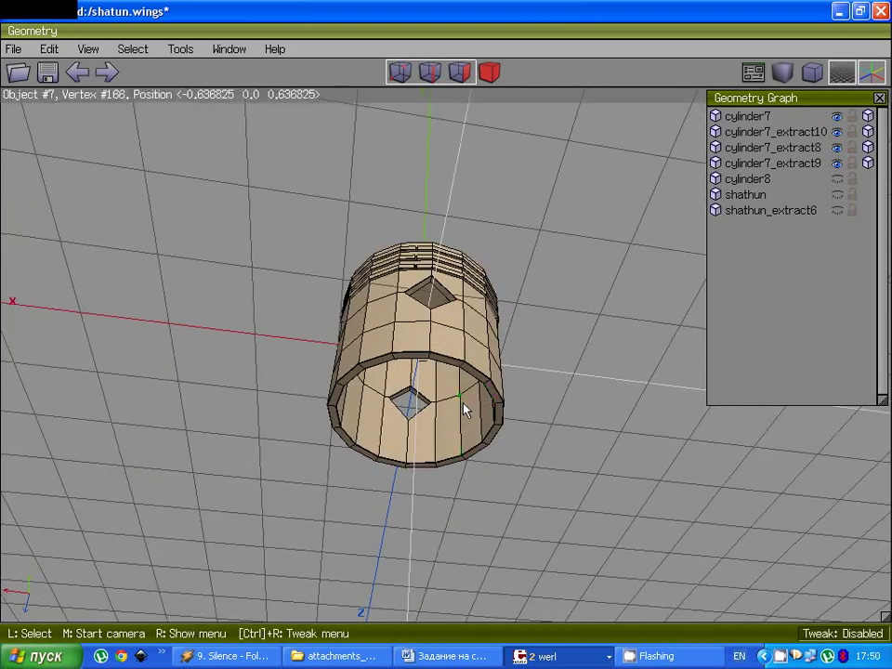
{"action": "left_click", "coordinate": [429, 71]}
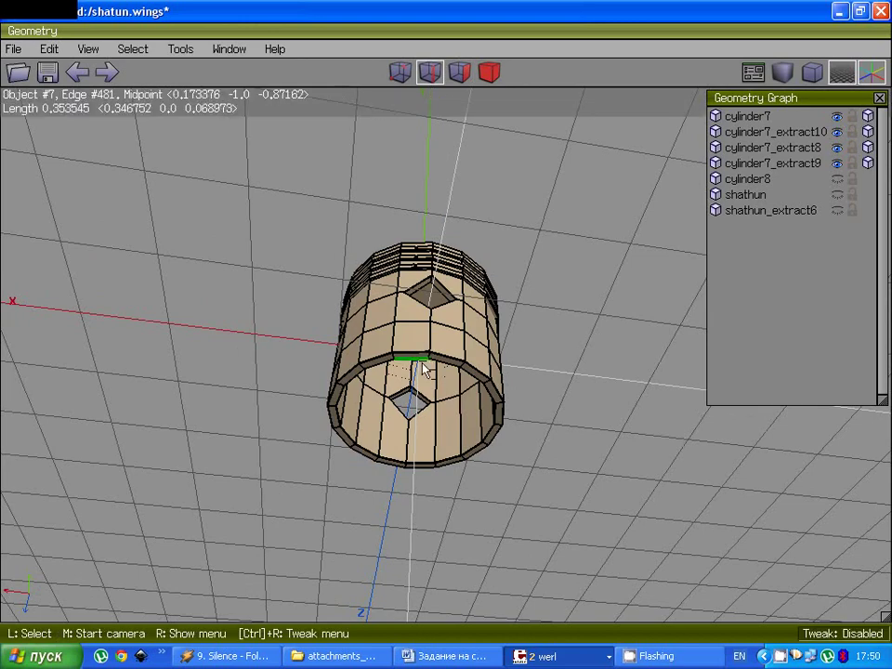
{"action": "left_click", "coordinate": [409, 446]}
{"action": "middle_click", "coordinate": [448, 434]}
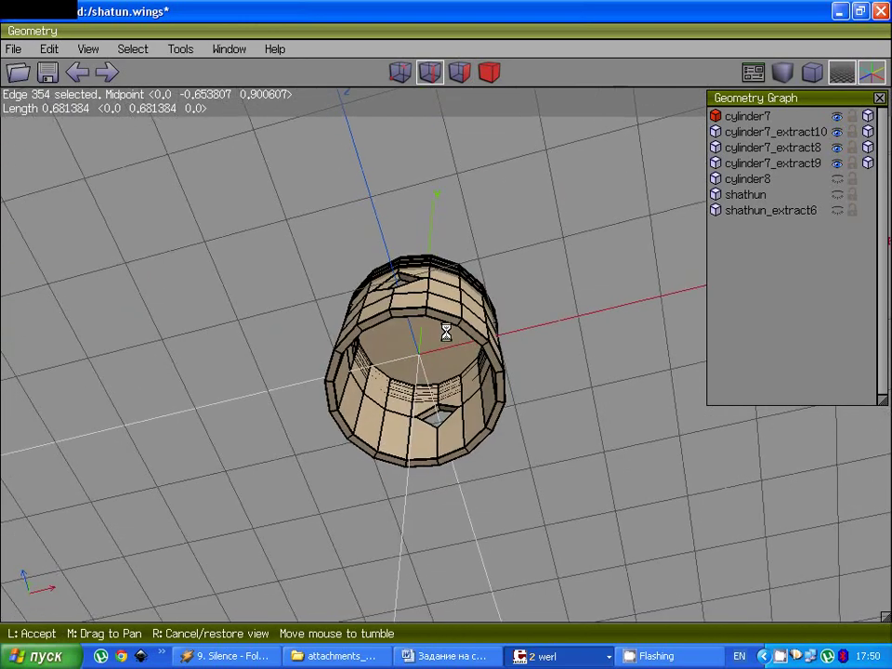
{"action": "left_click", "coordinate": [446, 437]}
{"action": "left_click", "coordinate": [446, 444]}
{"action": "left_click", "coordinate": [412, 450]}
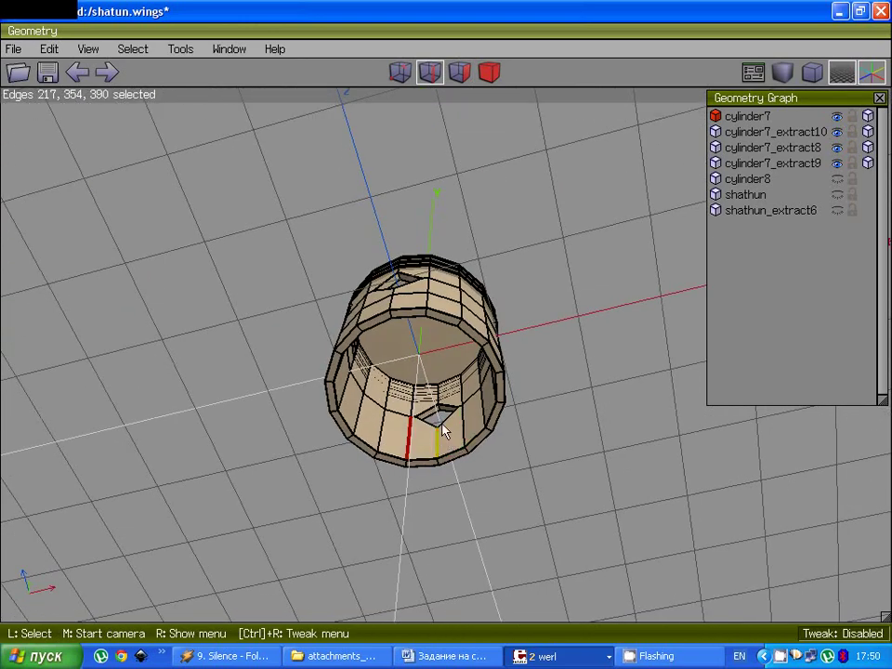
{"action": "left_click", "coordinate": [467, 437]}
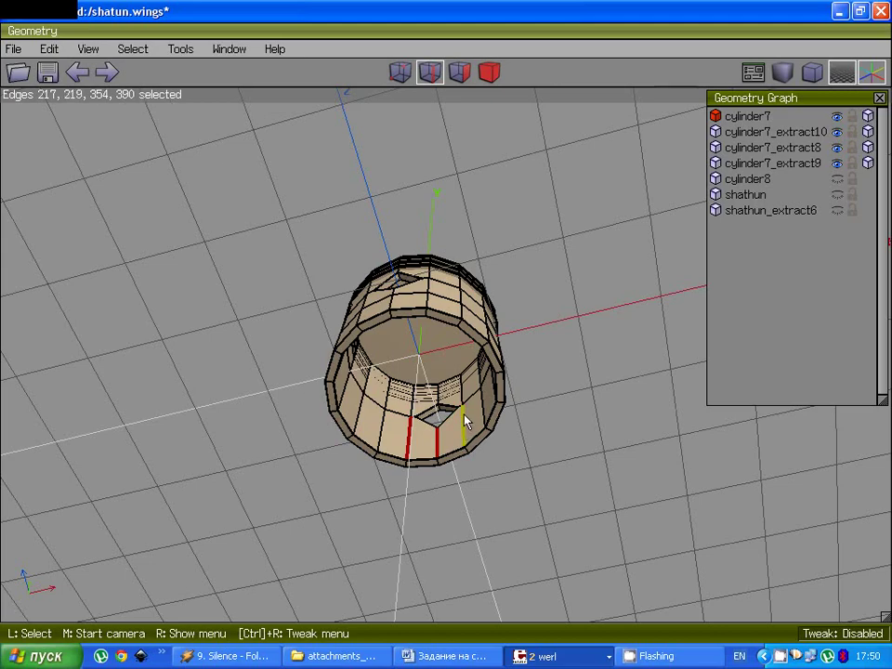
Step: Connect the full ring of inner-wall edges into a new edge loop and flatten it along the Y axis
{"action": "key", "text": "g"}
{"action": "middle_click", "coordinate": [464, 420]}
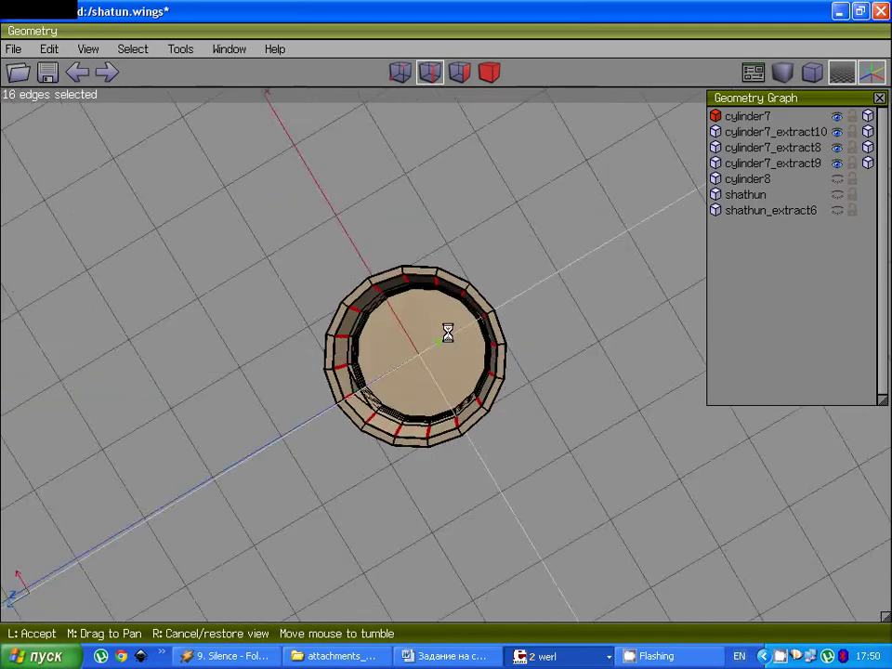
{"action": "left_click", "coordinate": [446, 334]}
{"action": "key", "text": "c"}
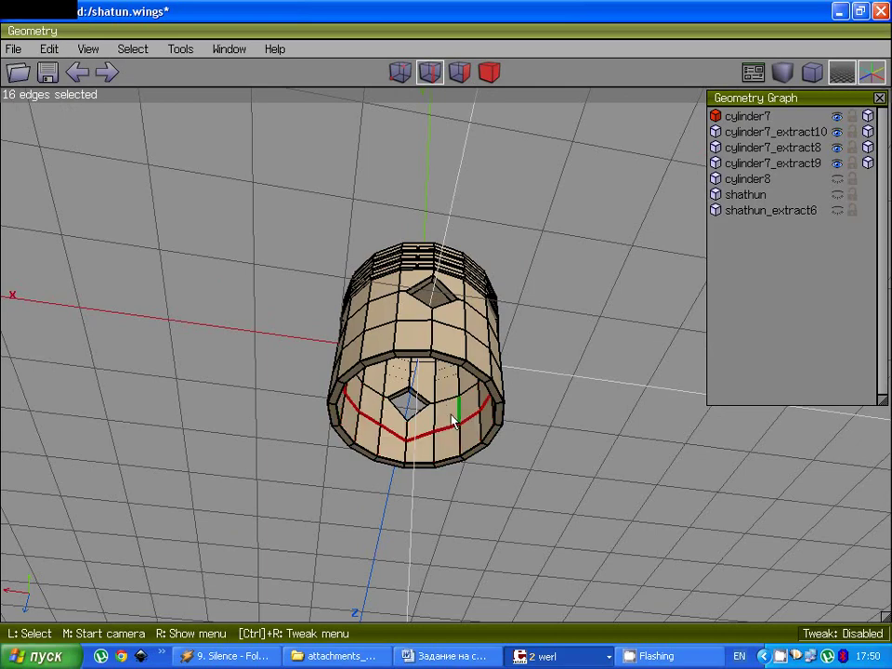
{"action": "right_click", "coordinate": [421, 436]}
{"action": "left_click", "coordinate": [420, 354]}
{"action": "left_click", "coordinate": [408, 372]}
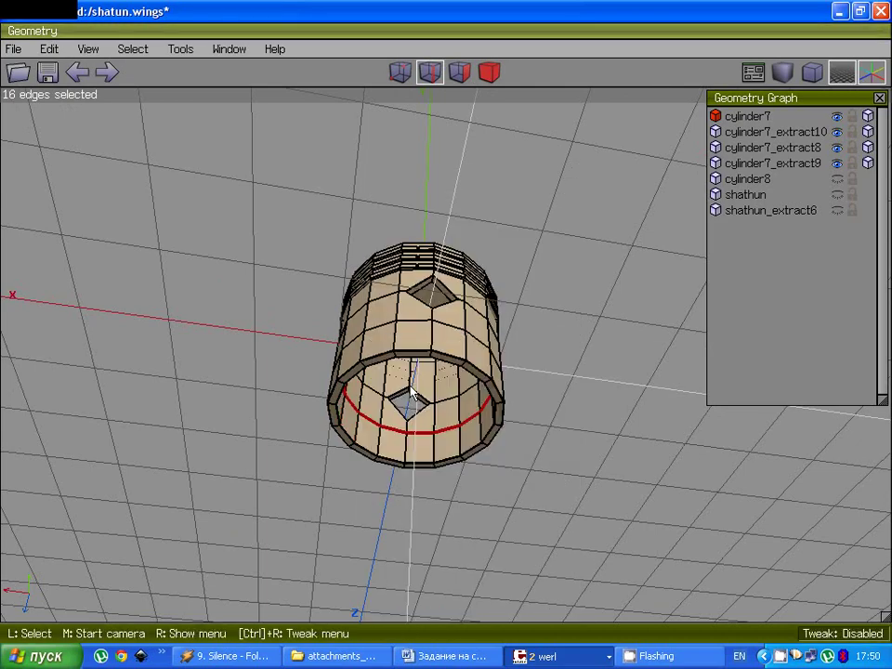
{"action": "left_click", "coordinate": [415, 400]}
Step: Add an edge loop around the lowest outer wall section of the piston and move it along Y close to the lower rim
{"action": "middle_click", "coordinate": [416, 400]}
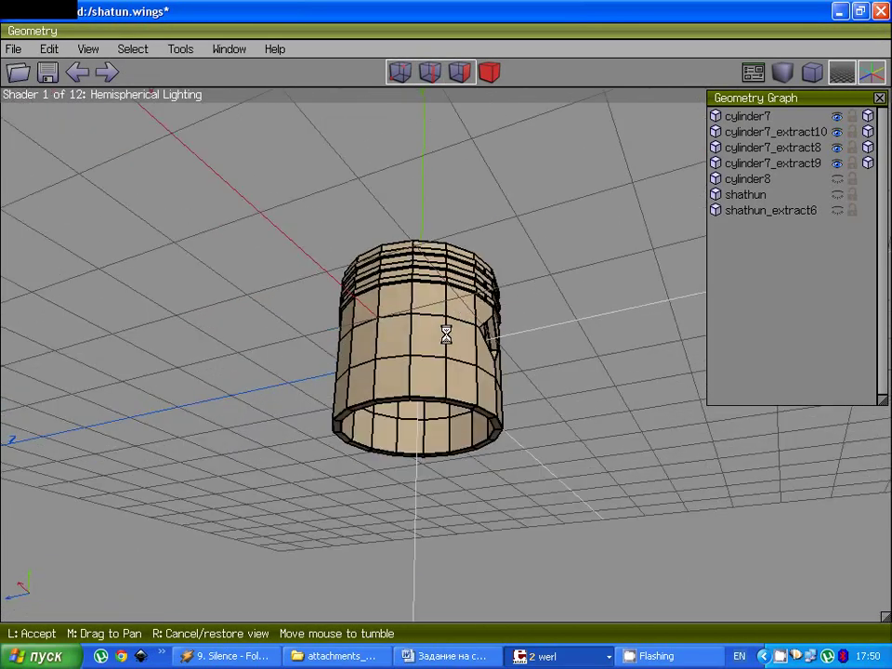
{"action": "left_click", "coordinate": [438, 456]}
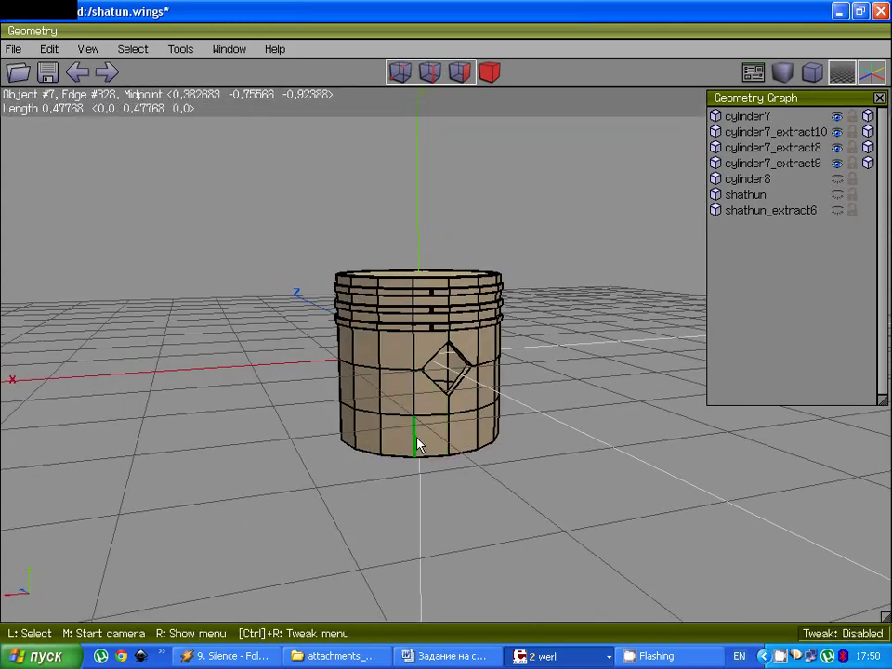
{"action": "left_click", "coordinate": [415, 445]}
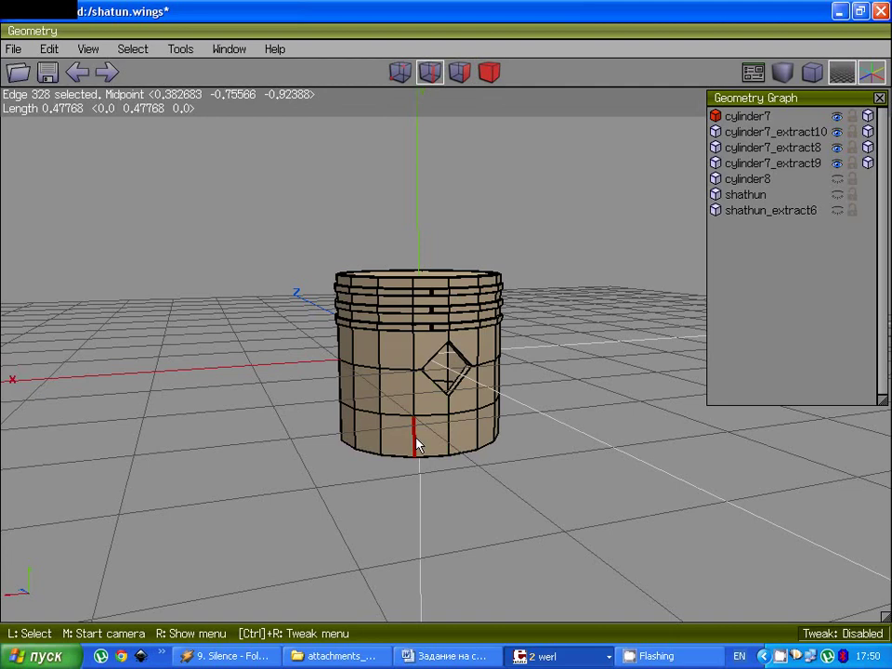
{"action": "key", "text": "g"}
{"action": "key", "text": "c"}
{"action": "right_click", "coordinate": [416, 445]}
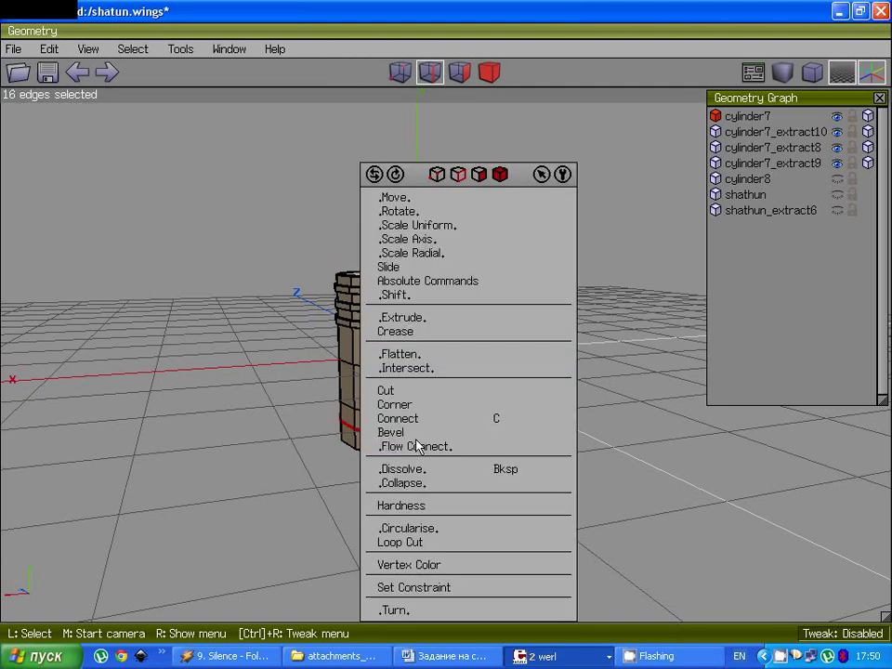
{"action": "left_click", "coordinate": [415, 198]}
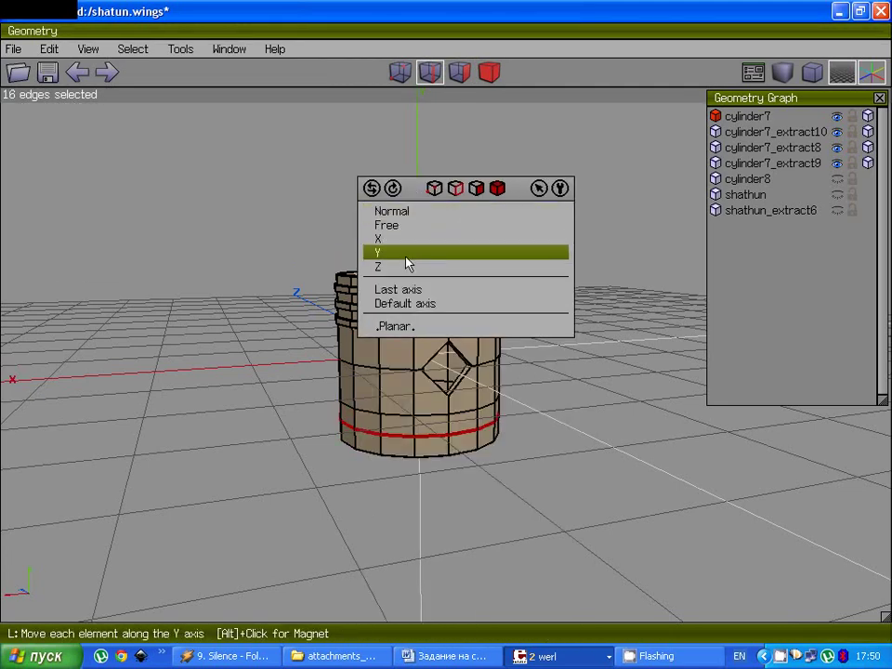
{"action": "left_click", "coordinate": [406, 264]}
{"action": "left_click", "coordinate": [413, 275]}
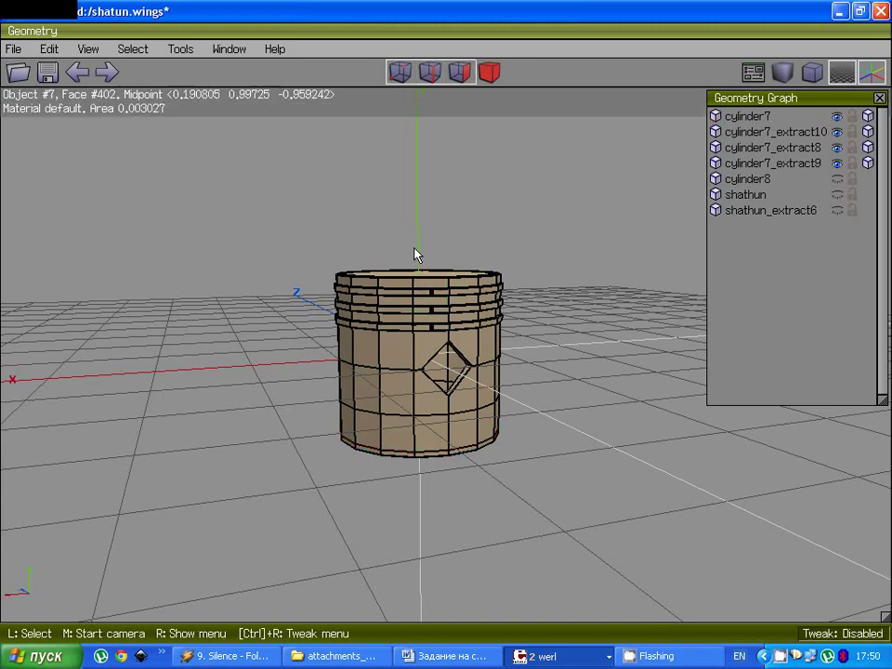
{"action": "left_click", "coordinate": [490, 71]}
{"action": "left_click", "coordinate": [403, 359]}
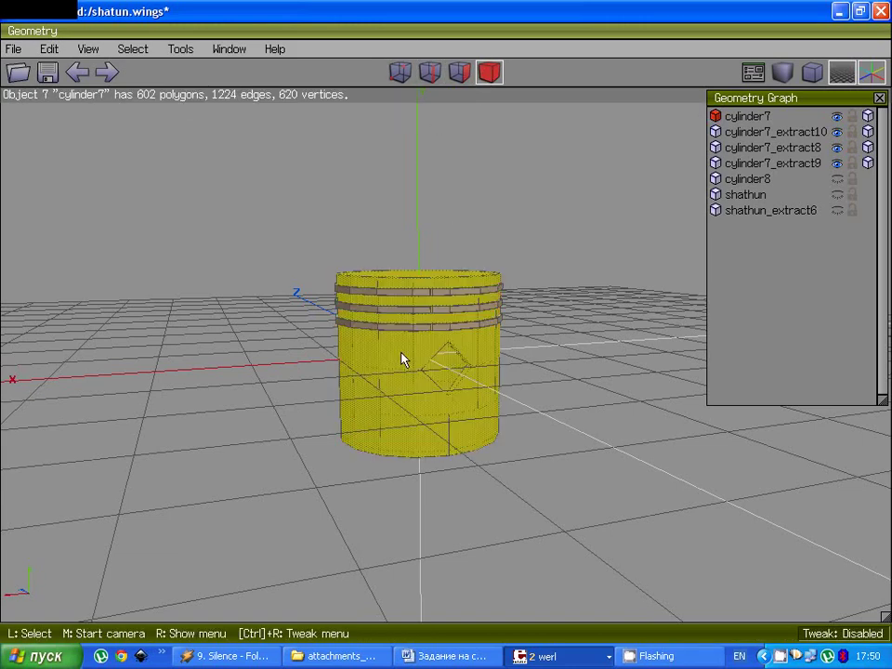
{"action": "left_click", "coordinate": [428, 312]}
{"action": "left_click", "coordinate": [422, 295]}
{"action": "left_click", "coordinate": [414, 326]}
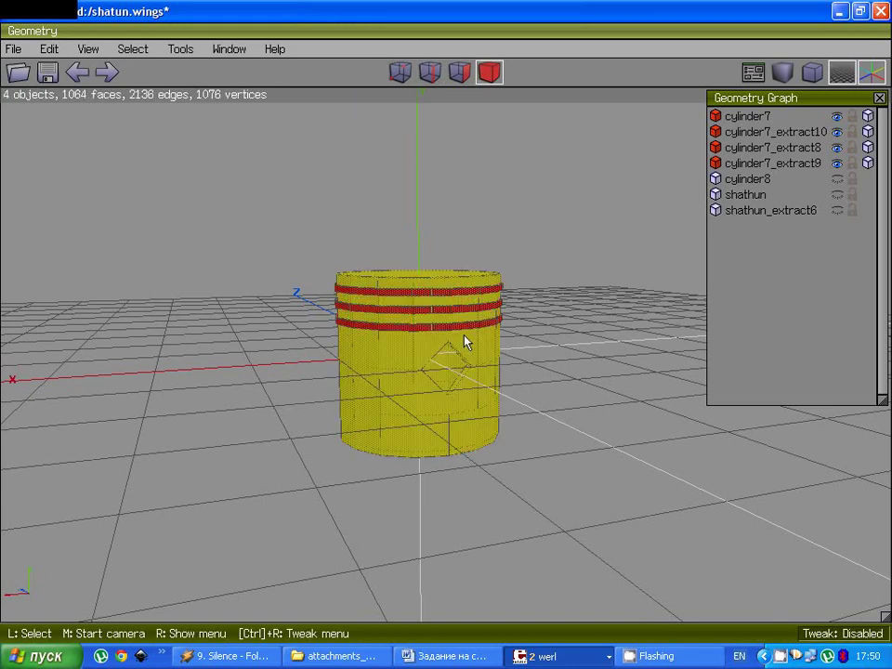
{"action": "middle_click", "coordinate": [465, 342]}
{"action": "left_click", "coordinate": [446, 339]}
{"action": "scroll", "coordinate": [436, 362], "scroll_direction": "up", "scroll_amount": 5}
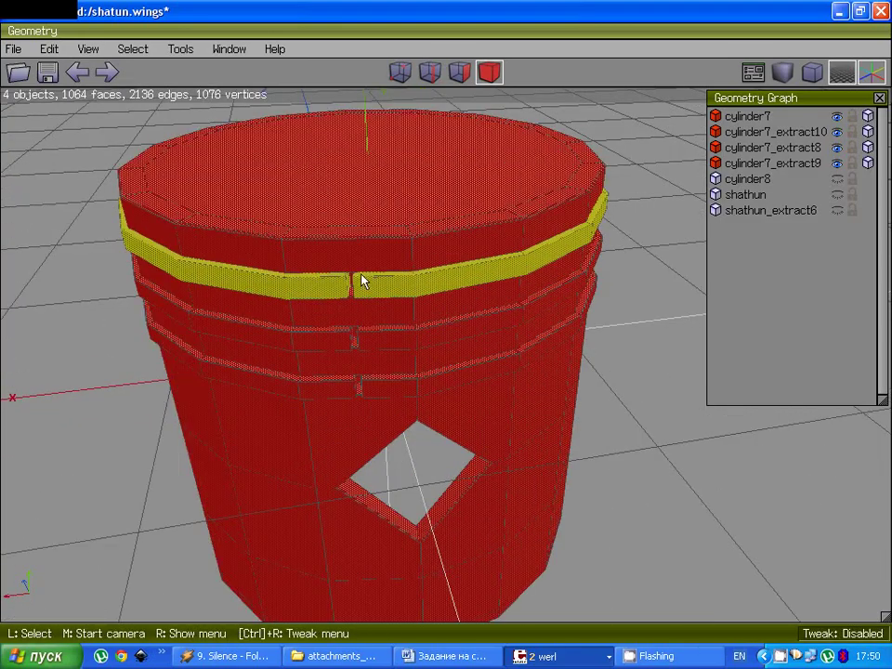
{"action": "key", "text": "space"}
{"action": "key", "text": "2"}
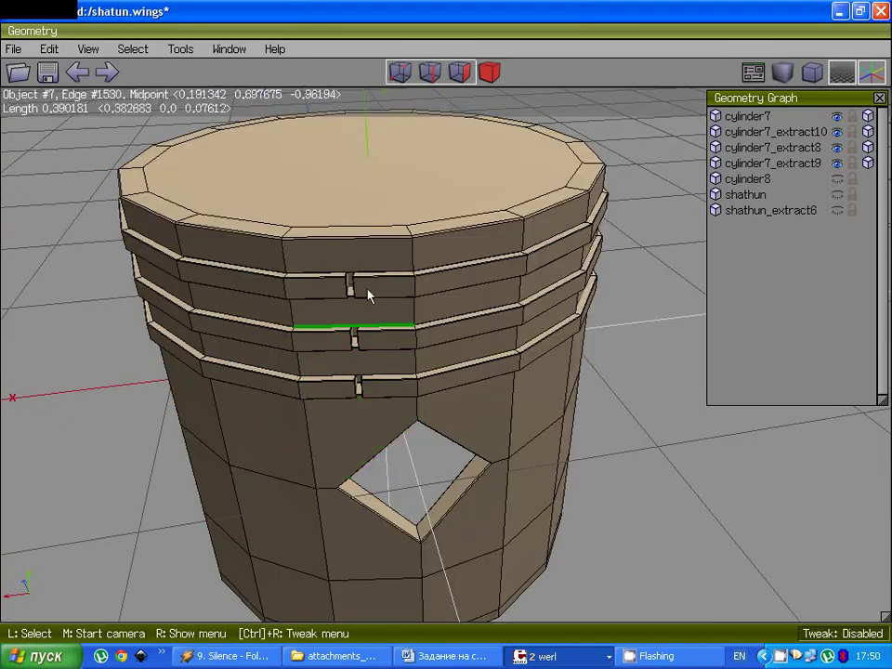
{"action": "key", "text": "3"}
{"action": "key", "text": "2"}
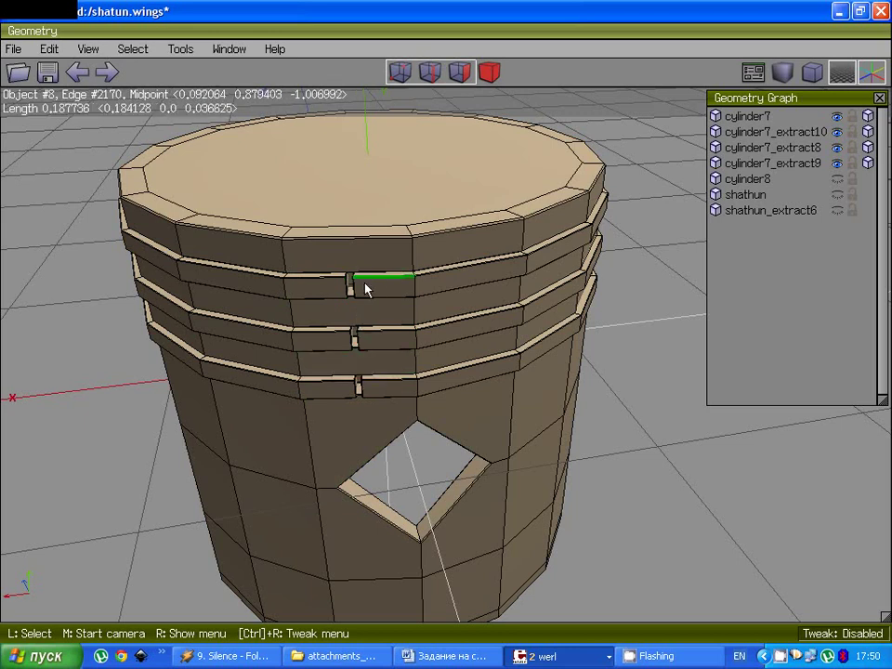
{"action": "key", "text": "3"}
{"action": "key", "text": "1"}
{"action": "key", "text": "2"}
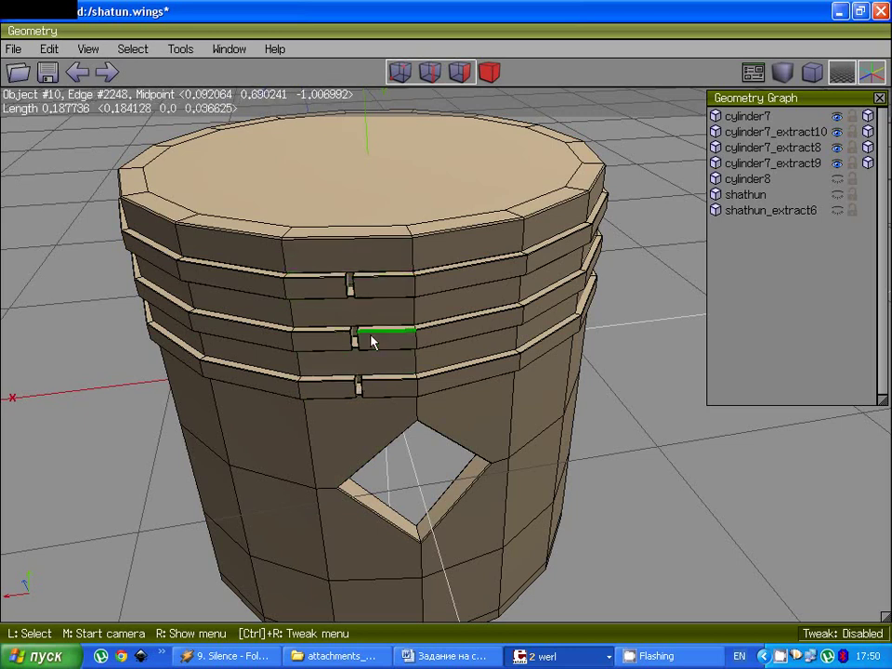
{"action": "key", "text": "3"}
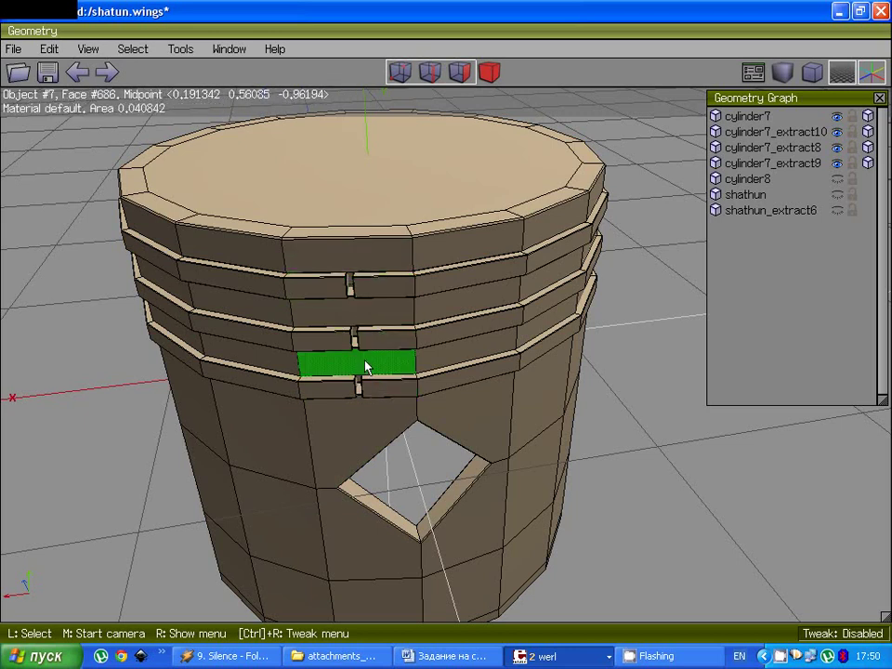
{"action": "key", "text": "2"}
{"action": "key", "text": "3"}
{"action": "key", "text": "2"}
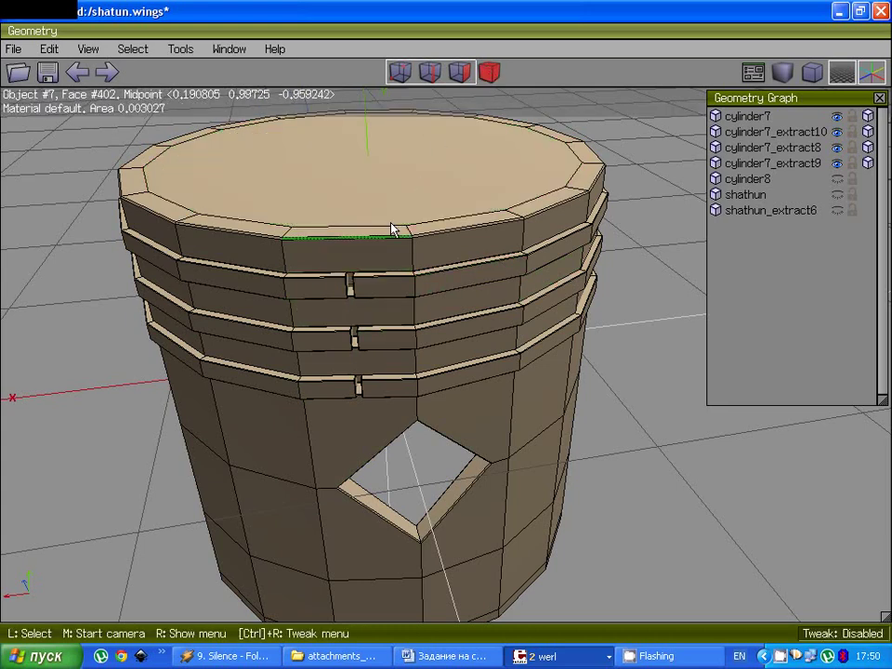
Step: Select the top piston ring as a whole object and try to rotate it about the Y axis
{"action": "left_click", "coordinate": [490, 80]}
{"action": "left_click", "coordinate": [434, 279]}
{"action": "right_click", "coordinate": [433, 277]}
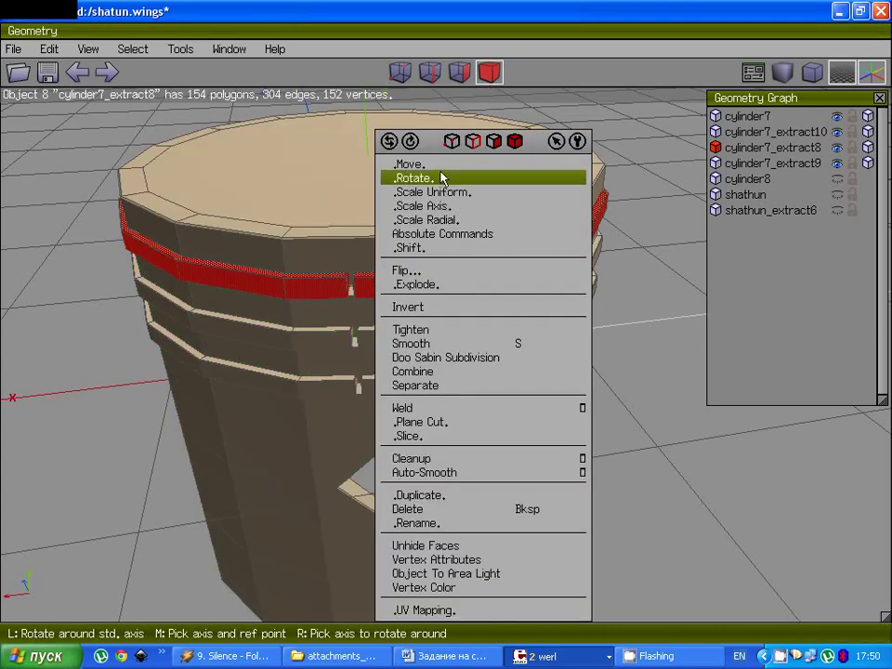
{"action": "left_click", "coordinate": [442, 182]}
{"action": "left_click", "coordinate": [430, 231]}
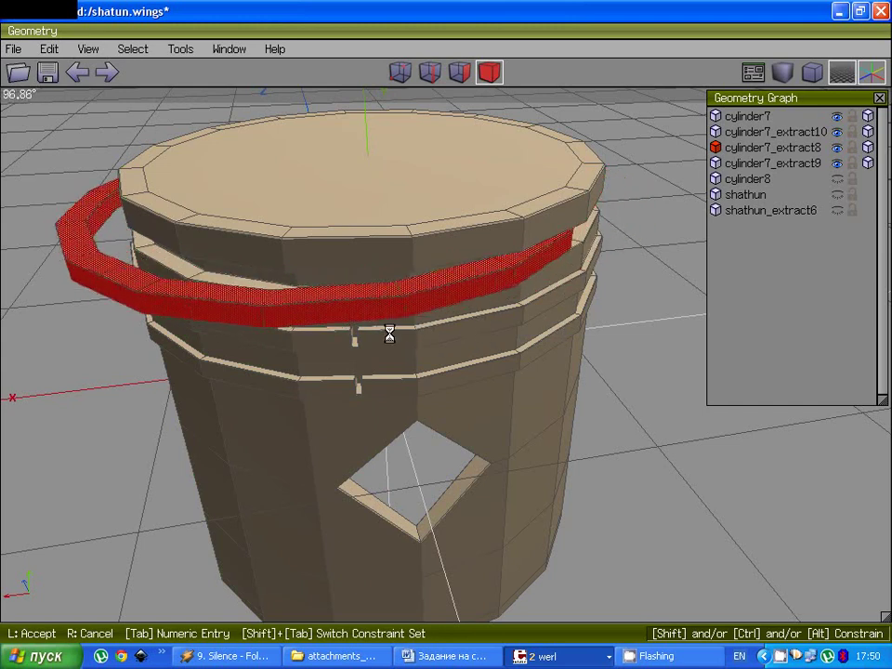
{"action": "right_click", "coordinate": [428, 228]}
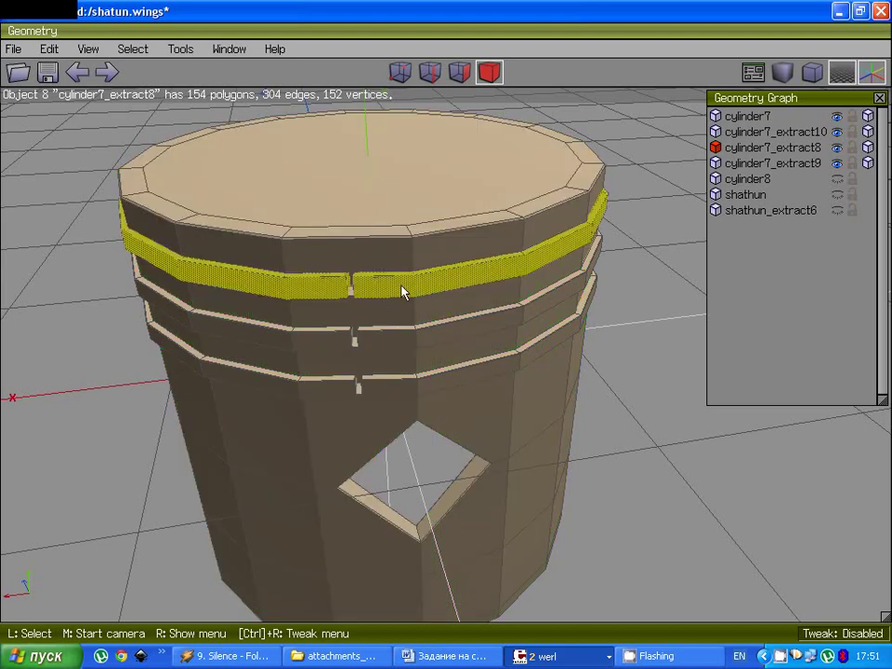
{"action": "left_click", "coordinate": [401, 291]}
{"action": "right_click", "coordinate": [401, 291]}
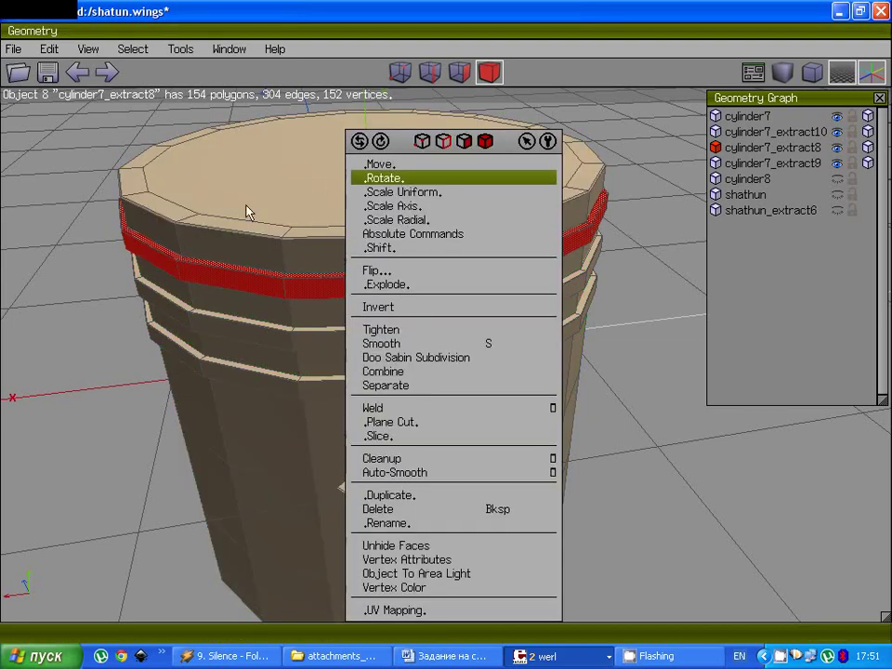
{"action": "left_click", "coordinate": [92, 251]}
{"action": "scroll", "coordinate": [402, 278], "scroll_direction": "down", "scroll_amount": 5}
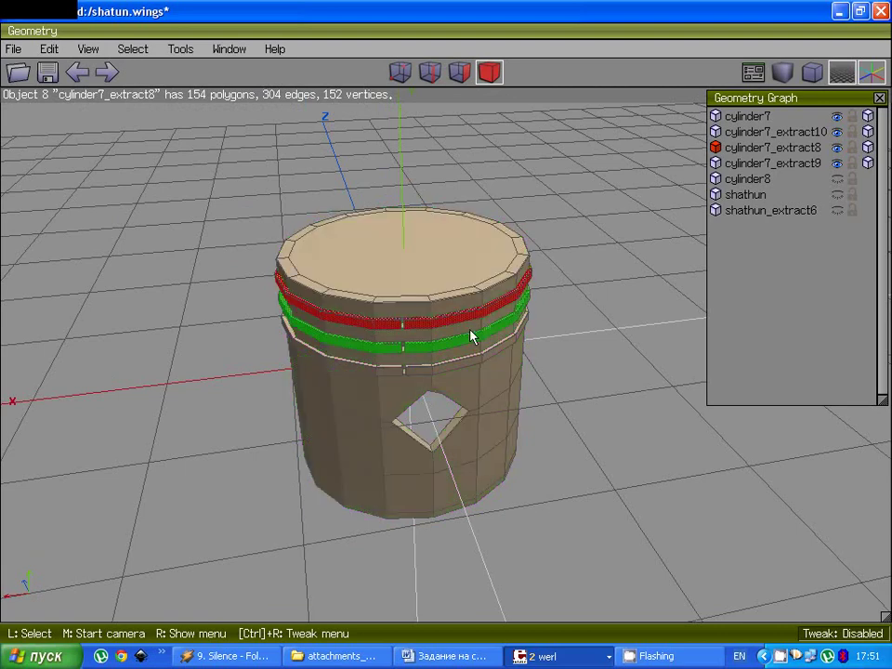
Step: Rotate the top ring about 30° around a Y axis through the centre of the piston's top face, and clear the selection
{"action": "right_click", "coordinate": [440, 325]}
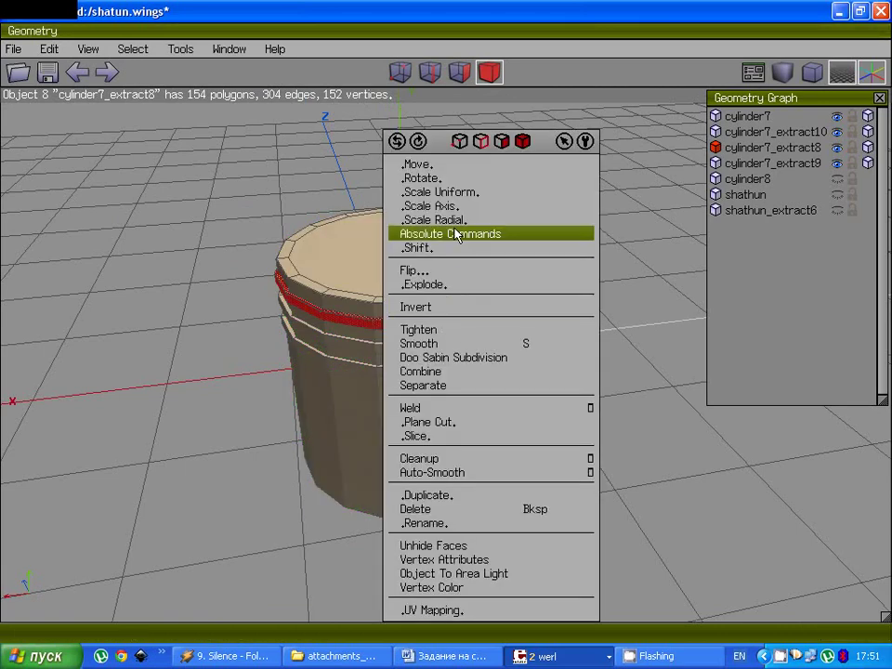
{"action": "left_click", "coordinate": [455, 179]}
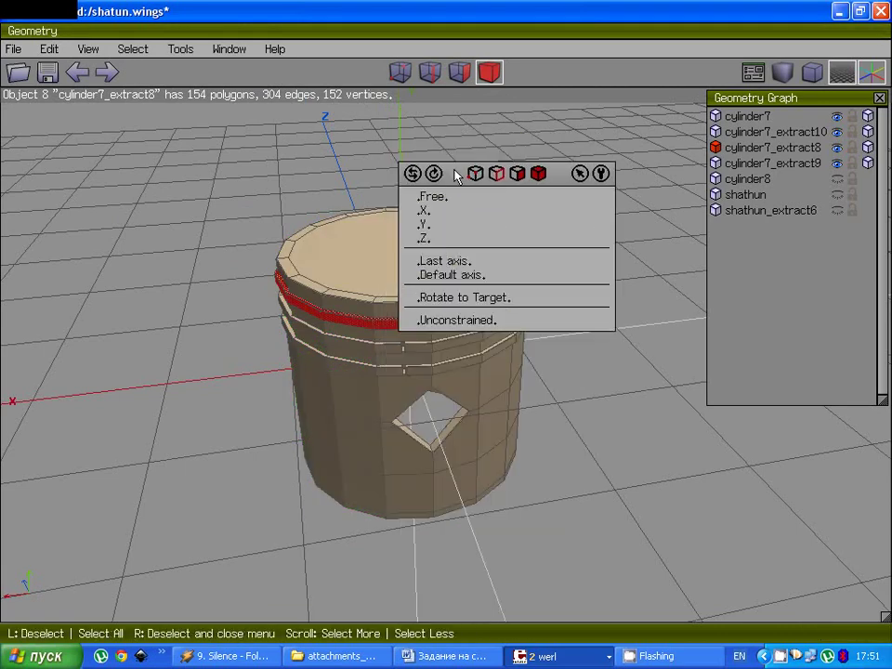
{"action": "right_click", "coordinate": [442, 232]}
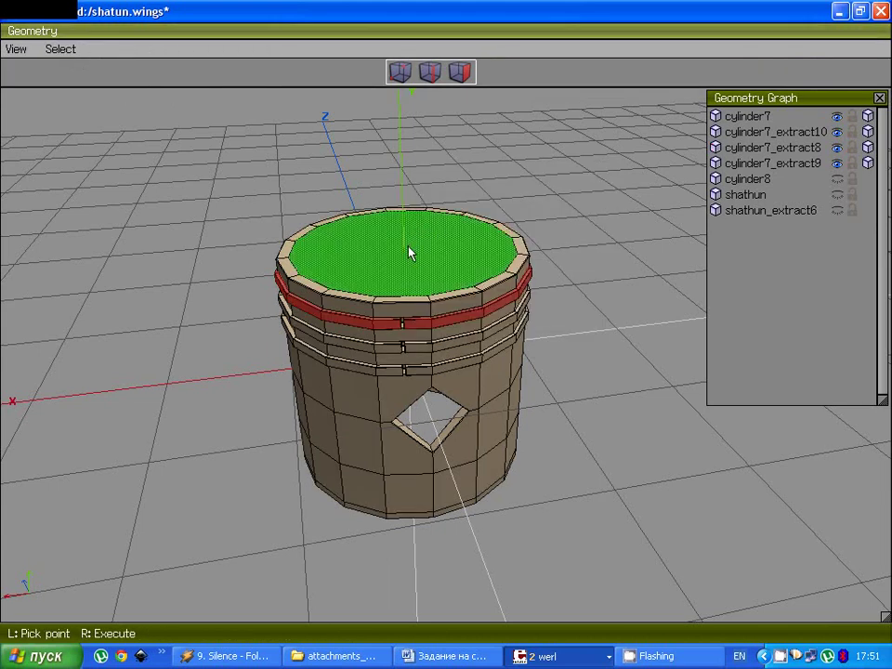
{"action": "left_click", "coordinate": [409, 252]}
{"action": "right_click", "coordinate": [409, 252]}
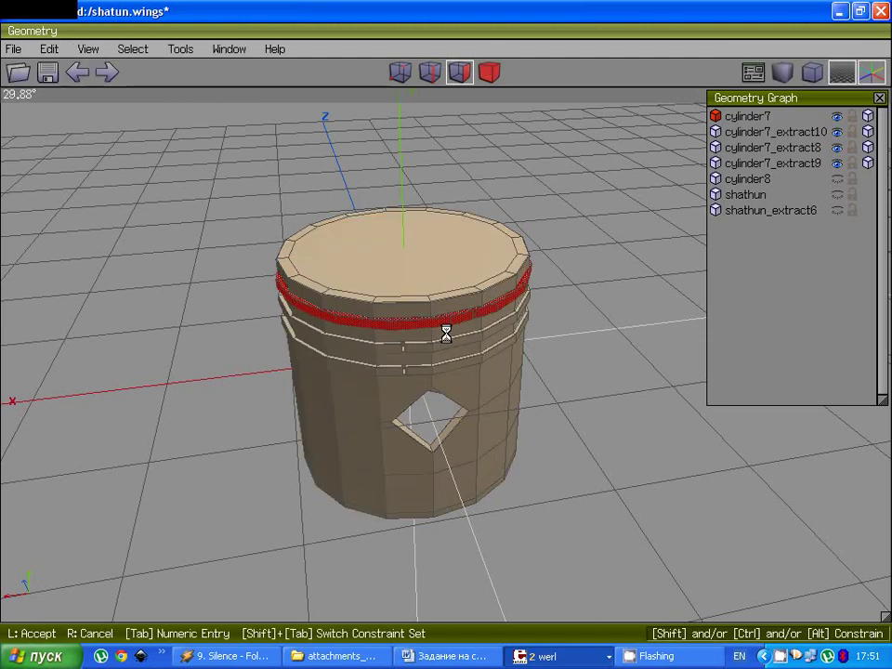
{"action": "left_click", "coordinate": [446, 333]}
{"action": "key", "text": "b"}
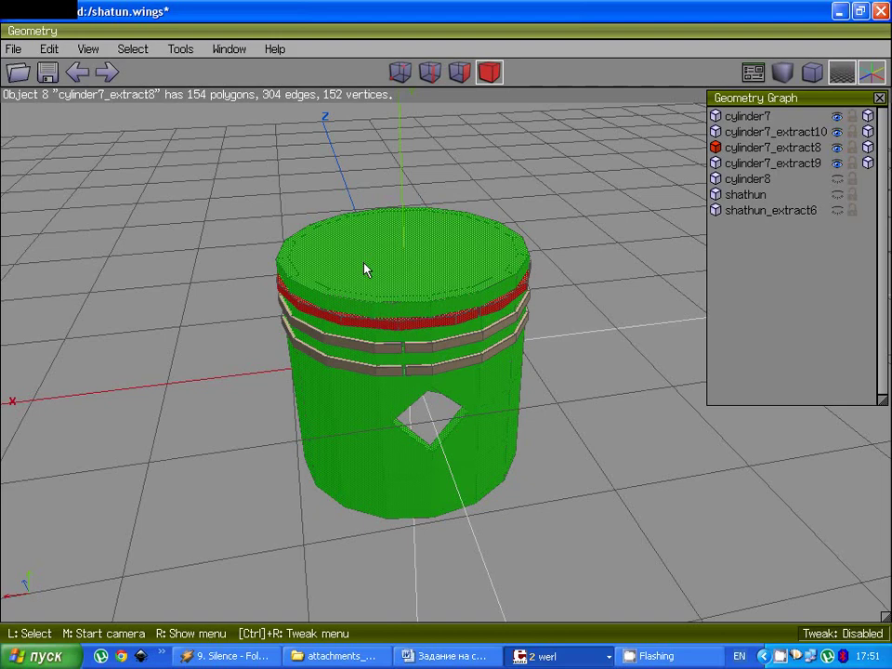
{"action": "key", "text": "space"}
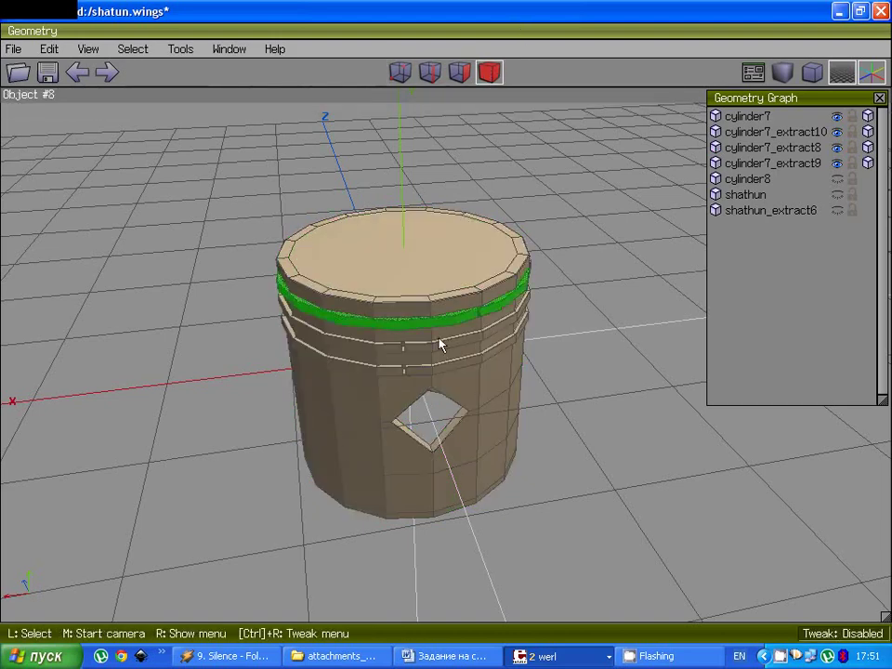
{"action": "left_click", "coordinate": [443, 366]}
{"action": "right_click", "coordinate": [452, 323]}
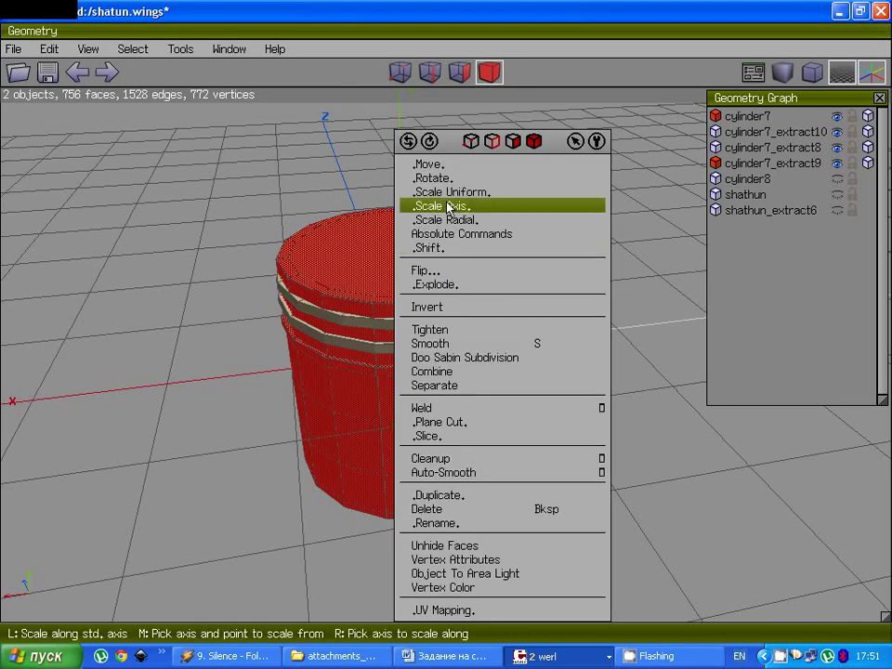
{"action": "left_click", "coordinate": [319, 193]}
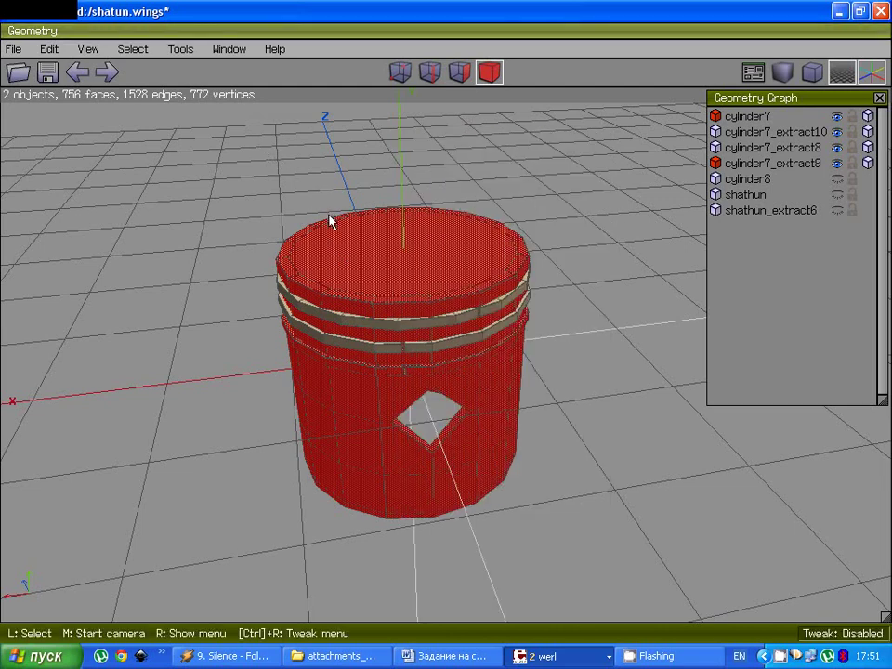
{"action": "key", "text": "space"}
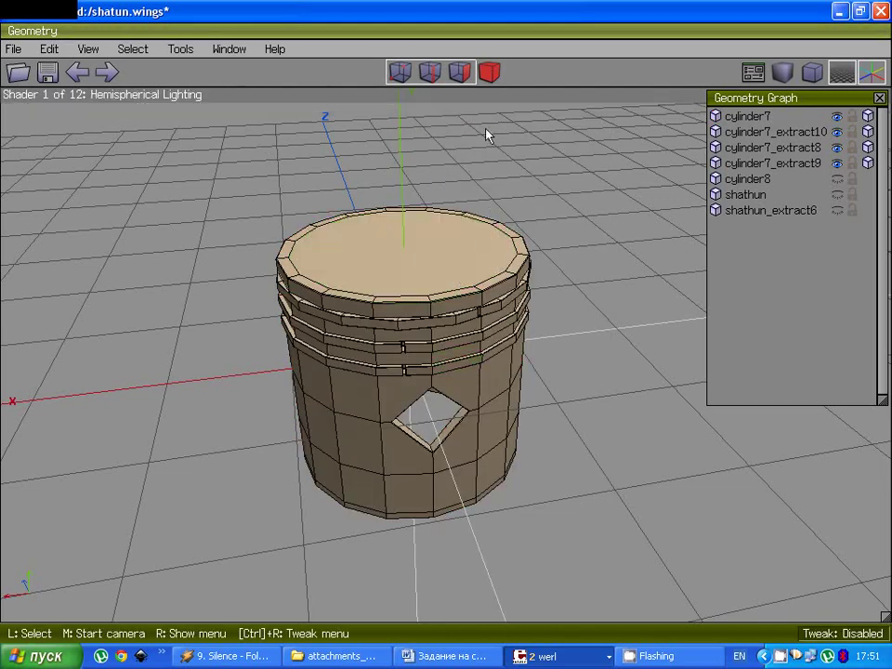
Step: Rotate the lowest piston ring about -25° around a Y axis through the centre of the piston's top face, and clear the selection
{"action": "left_click", "coordinate": [432, 377]}
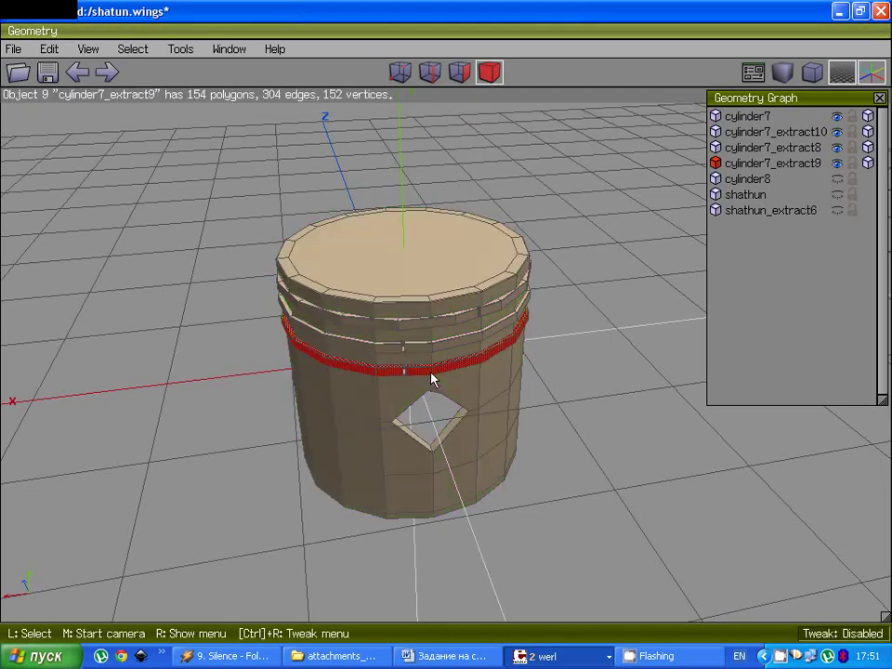
{"action": "right_click", "coordinate": [432, 377]}
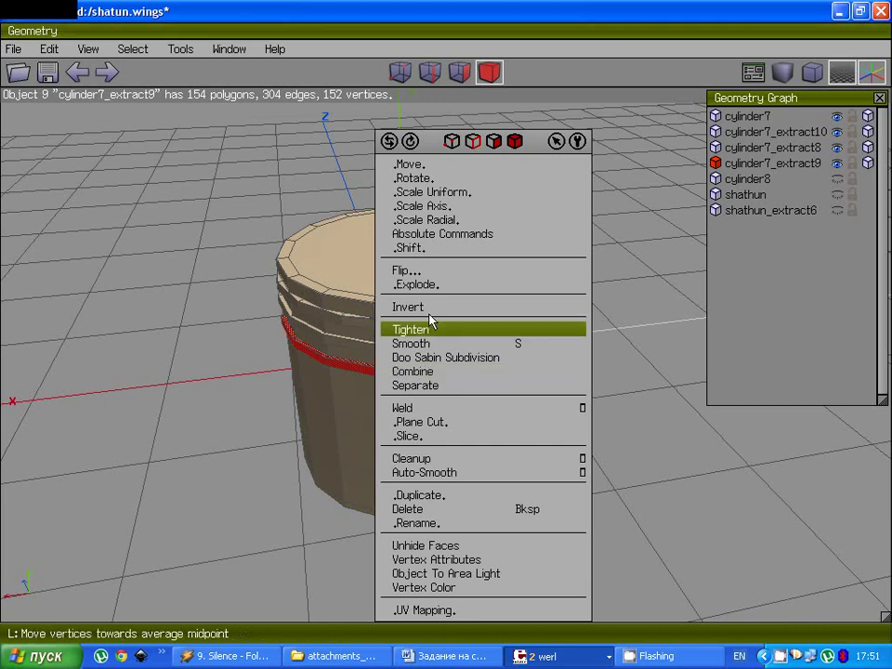
{"action": "left_click", "coordinate": [433, 179]}
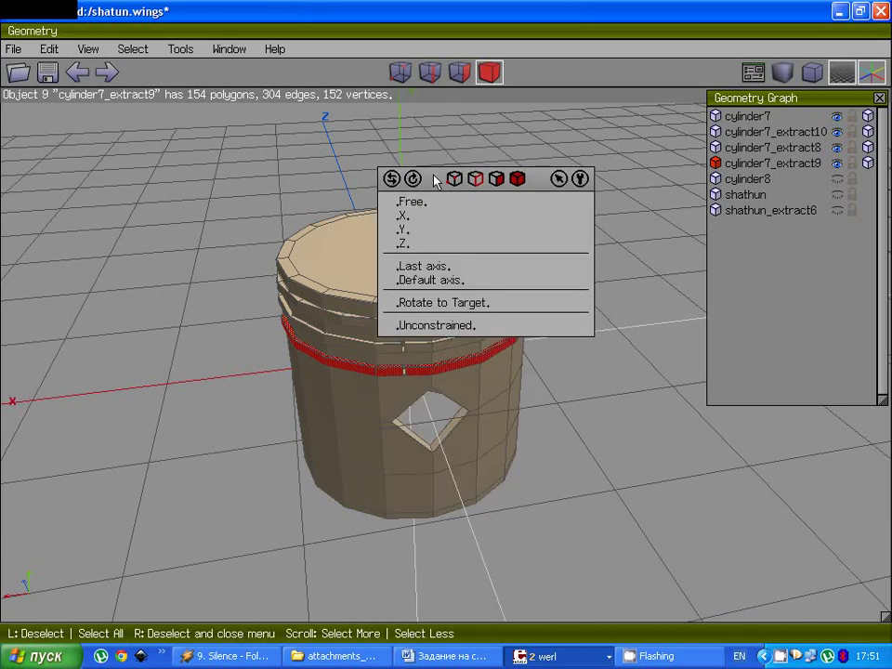
{"action": "right_click", "coordinate": [432, 237]}
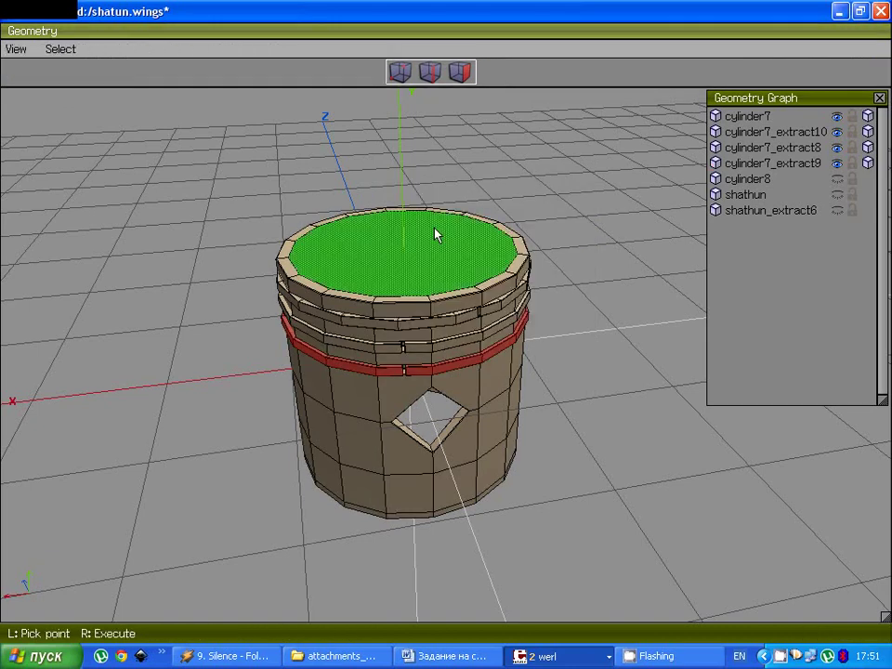
{"action": "left_click", "coordinate": [426, 242]}
{"action": "right_click", "coordinate": [426, 242]}
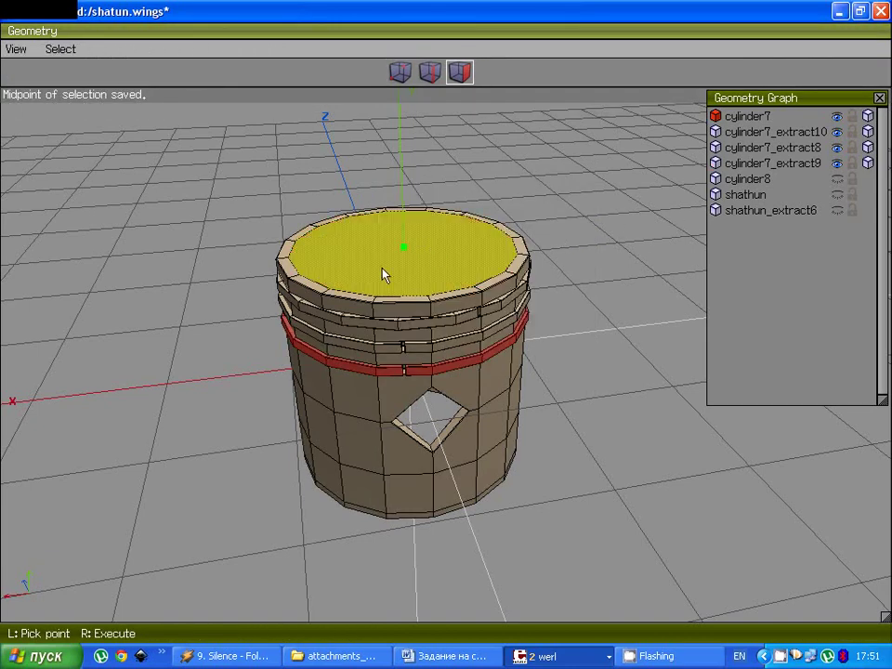
{"action": "right_click", "coordinate": [479, 263]}
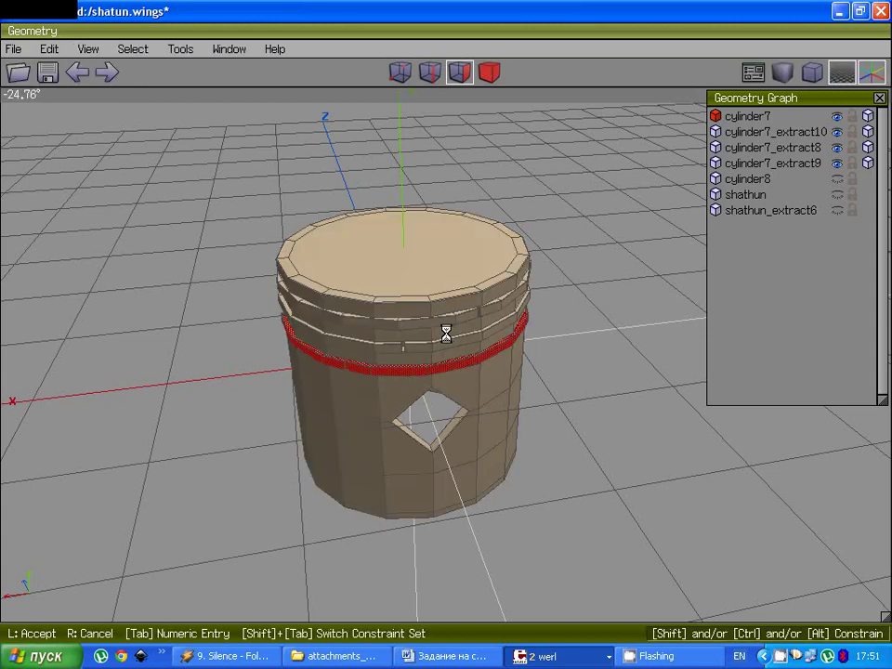
{"action": "left_click", "coordinate": [446, 334]}
{"action": "key", "text": "b"}
{"action": "key", "text": "space"}
{"action": "key", "text": "f"}
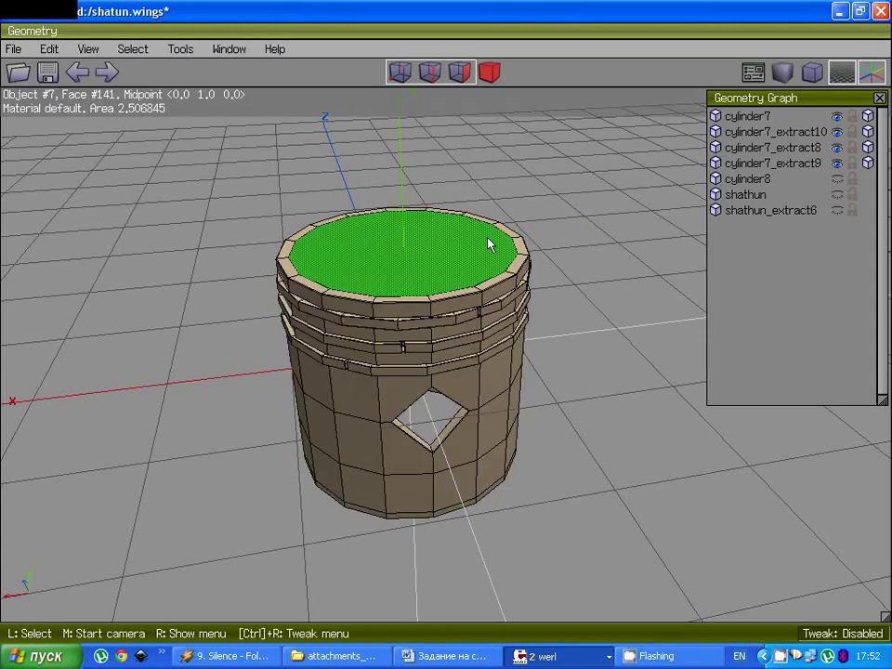
Step: Preview the piston and its rings in smoothed display with and without edges, and examine them from several sides
{"action": "scroll", "coordinate": [570, 225], "scroll_direction": "down", "scroll_amount": 5}
{"action": "key", "text": "v"}
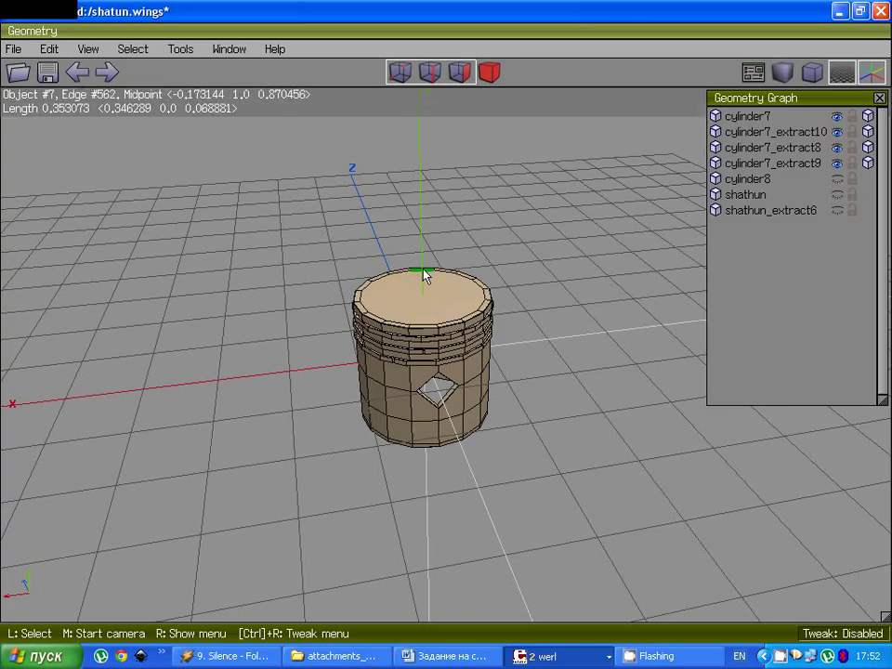
{"action": "key", "text": "shift+Tab"}
{"action": "middle_click", "coordinate": [511, 256]}
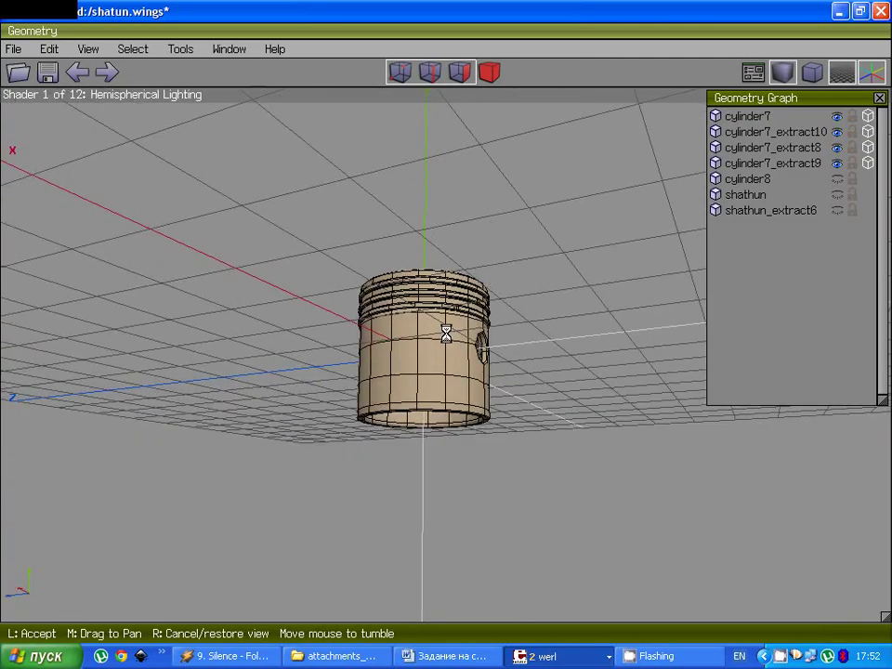
{"action": "scroll", "coordinate": [446, 335], "scroll_direction": "up", "scroll_amount": 5}
{"action": "scroll", "coordinate": [446, 335], "scroll_direction": "down", "scroll_amount": 5}
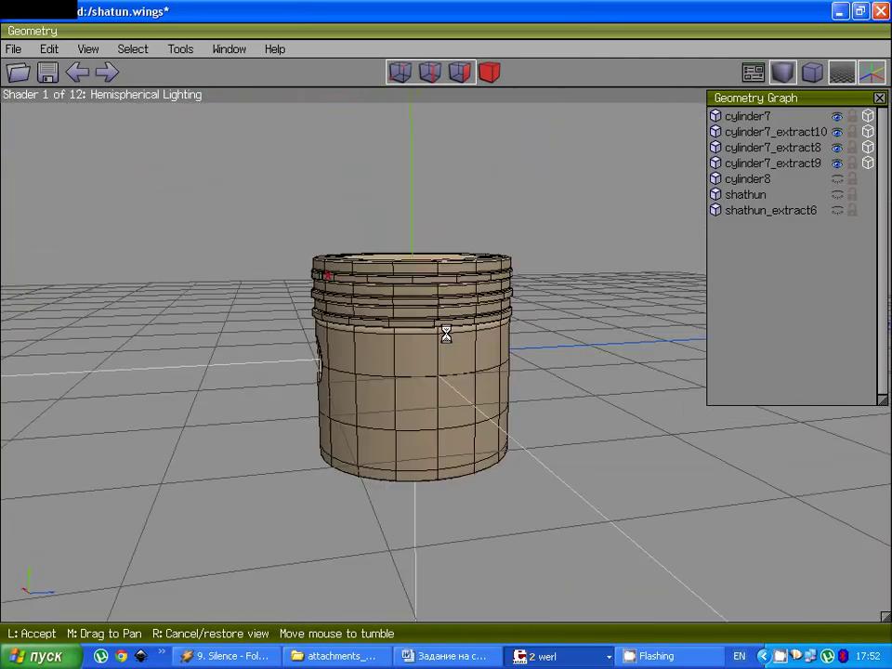
{"action": "left_click", "coordinate": [446, 335]}
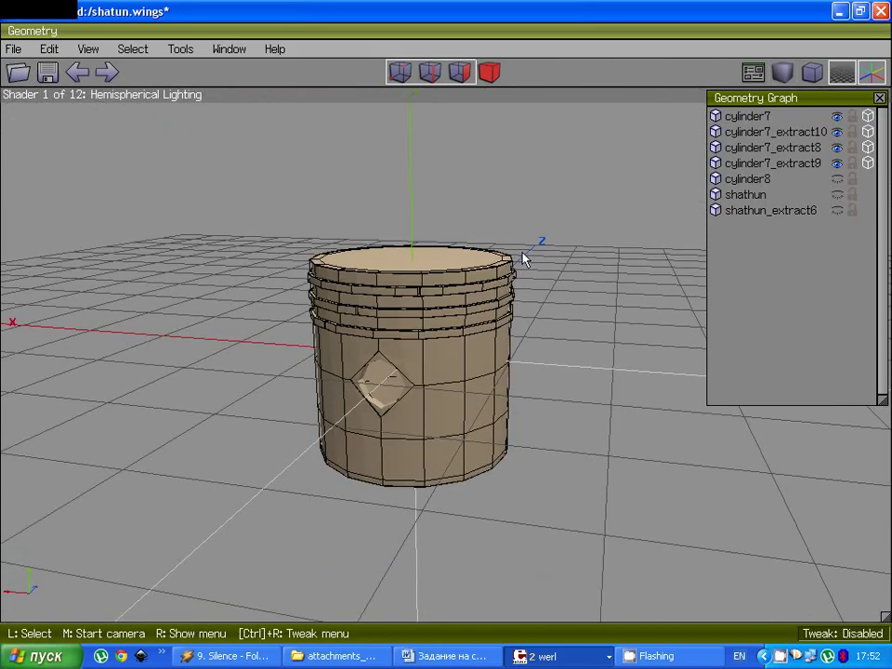
{"action": "key", "text": "Tab"}
{"action": "key", "text": "w"}
{"action": "middle_click", "coordinate": [529, 258]}
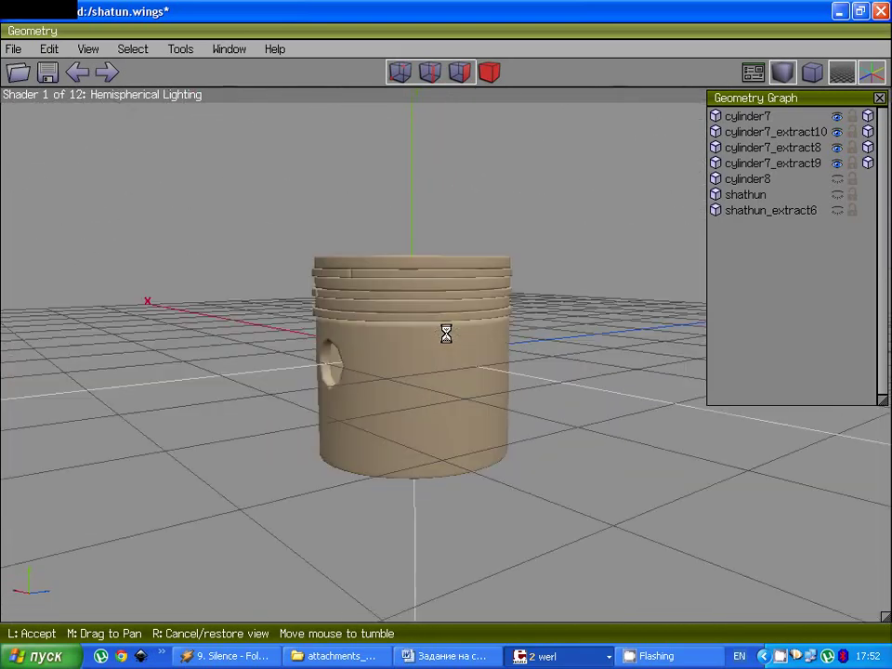
{"action": "left_click", "coordinate": [537, 260]}
{"action": "key", "text": "shift+Tab"}
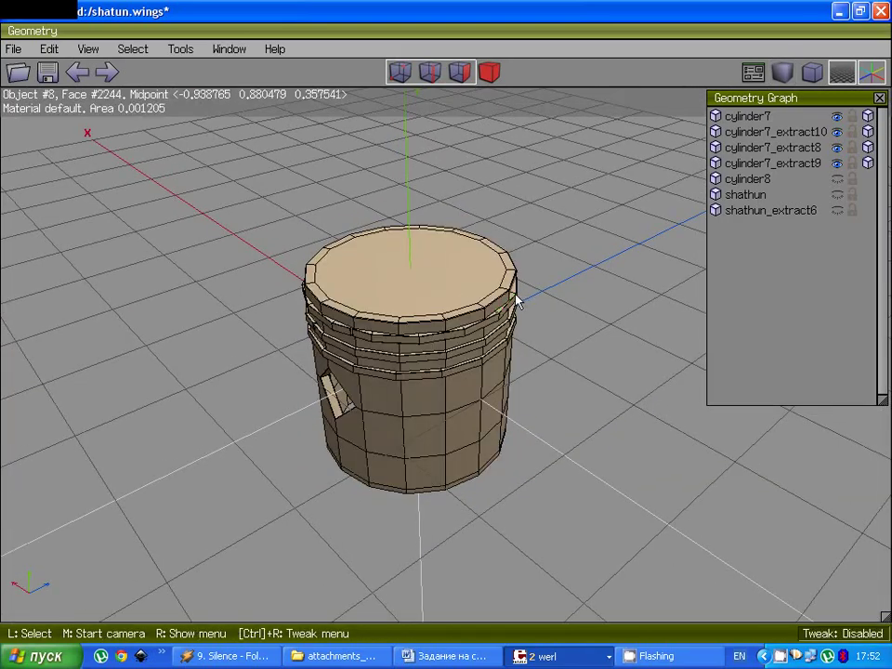
Step: Select the piston body and all three rings as whole objects and combine them into a single object
{"action": "middle_click", "coordinate": [518, 300]}
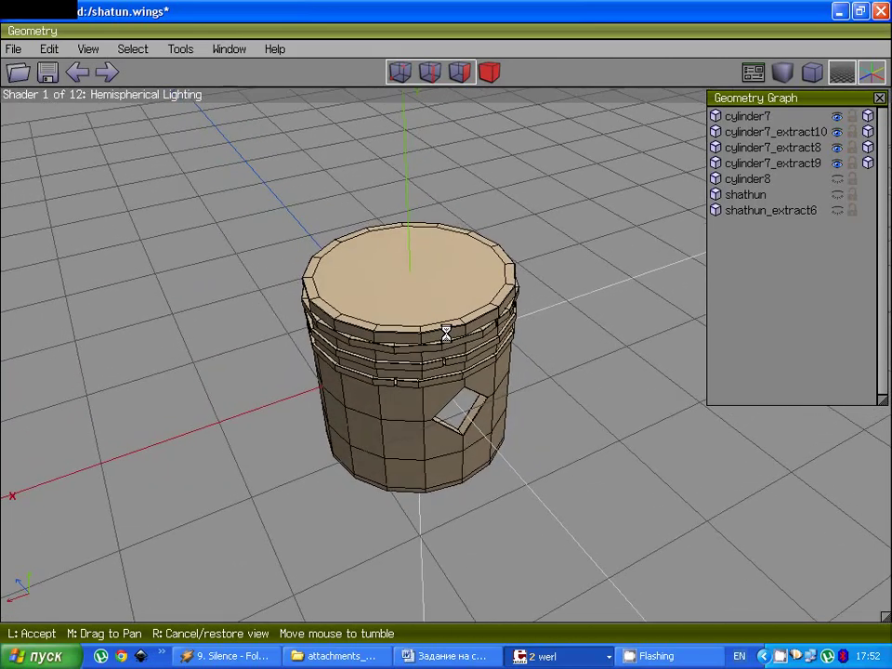
{"action": "left_click", "coordinate": [445, 333]}
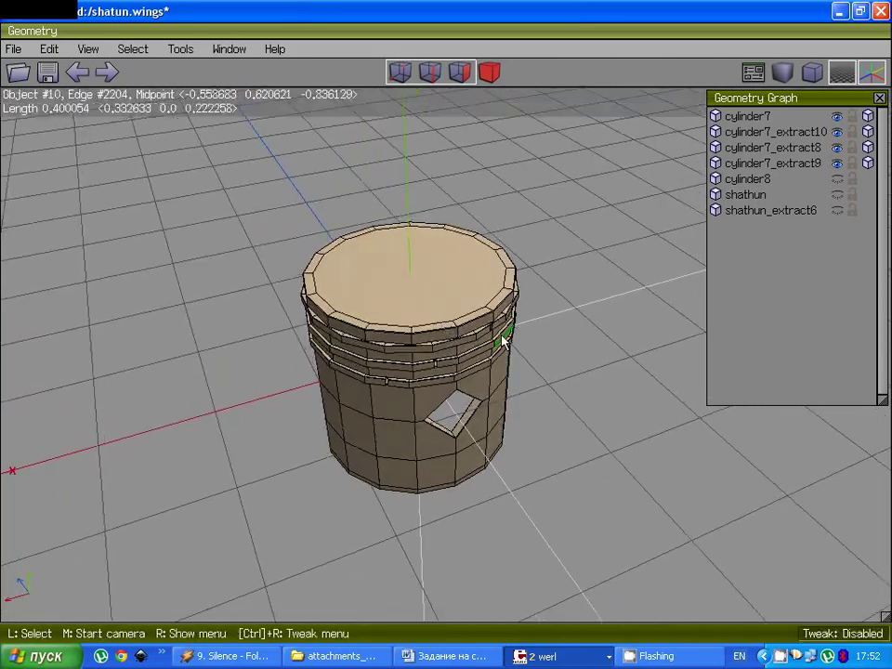
{"action": "left_click", "coordinate": [489, 75]}
{"action": "left_click", "coordinate": [453, 271]}
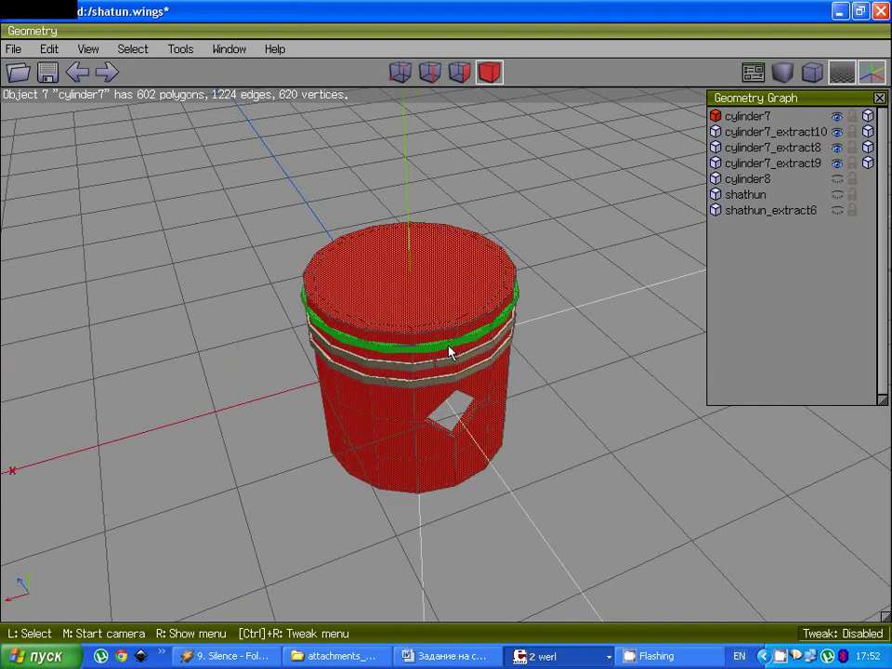
{"action": "left_click", "coordinate": [448, 350]}
{"action": "left_click", "coordinate": [450, 372]}
{"action": "left_click", "coordinate": [450, 383]}
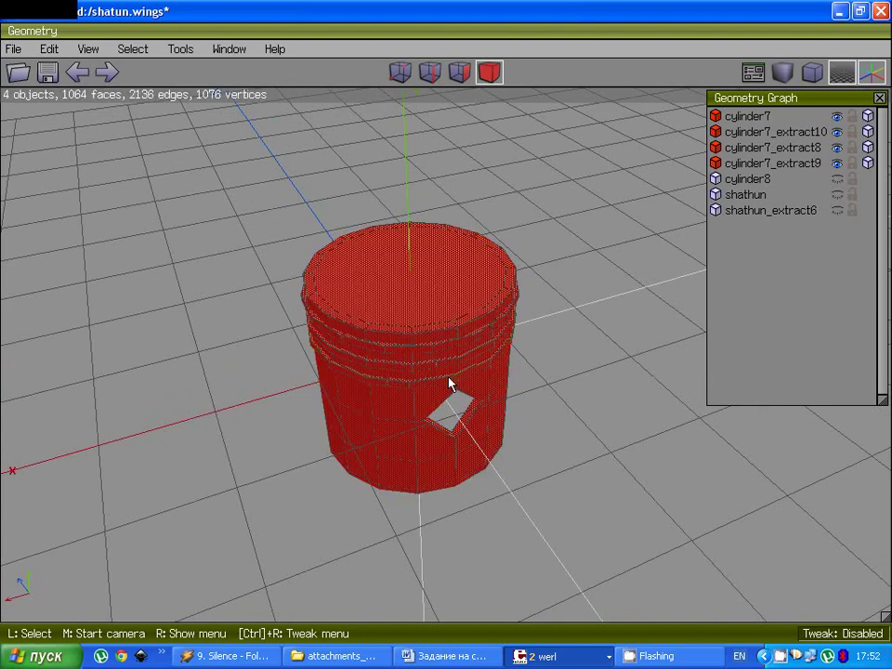
{"action": "right_click", "coordinate": [448, 384]}
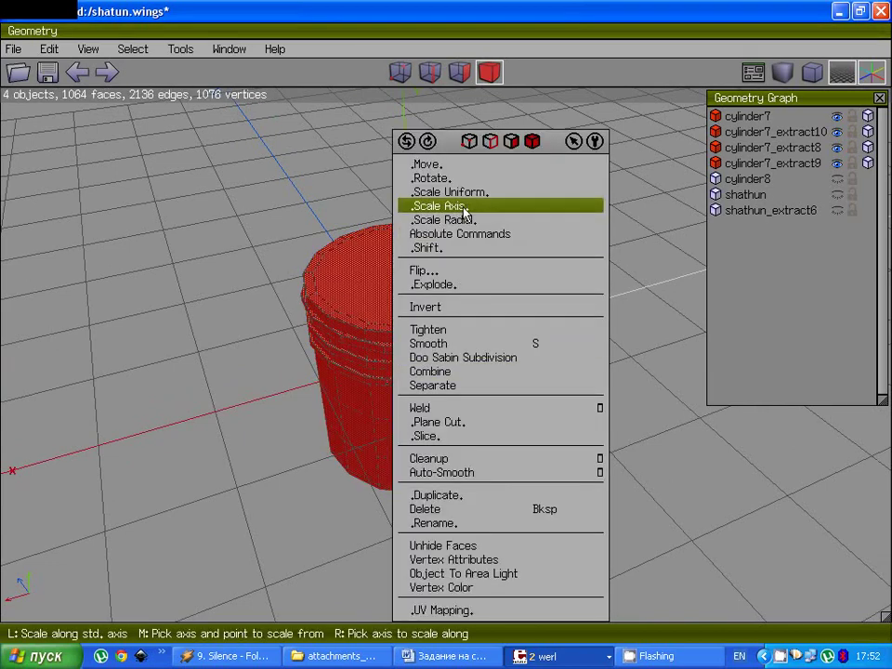
{"action": "left_click", "coordinate": [500, 380]}
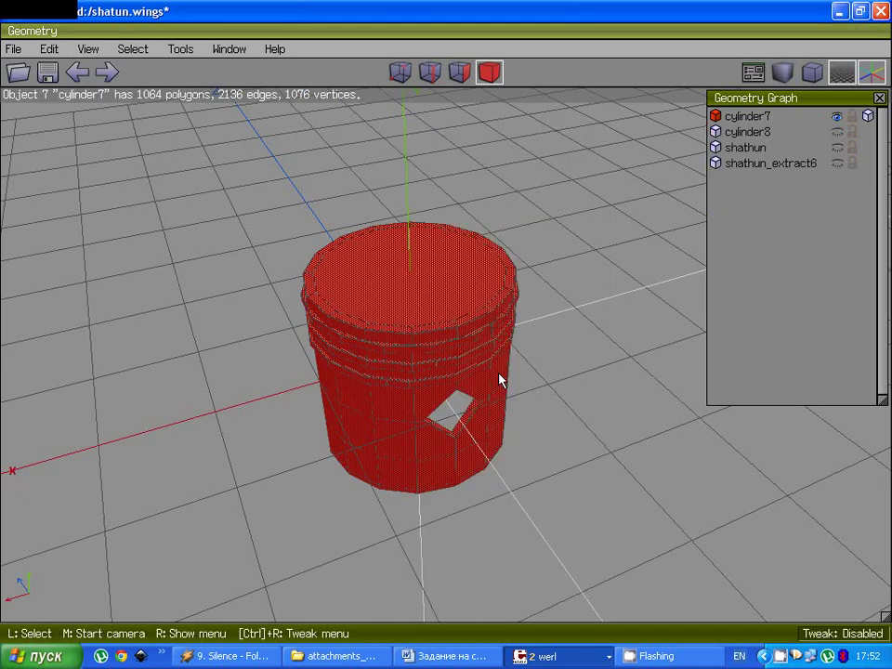
Step: Rename the combined piston object as porshen
{"action": "left_click", "coordinate": [753, 118]}
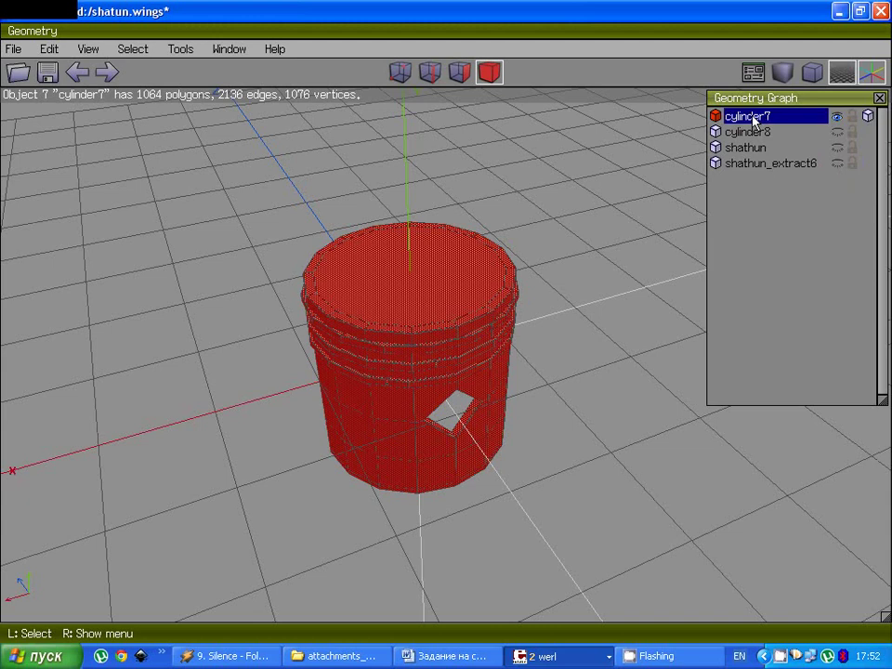
{"action": "right_click", "coordinate": [755, 119]}
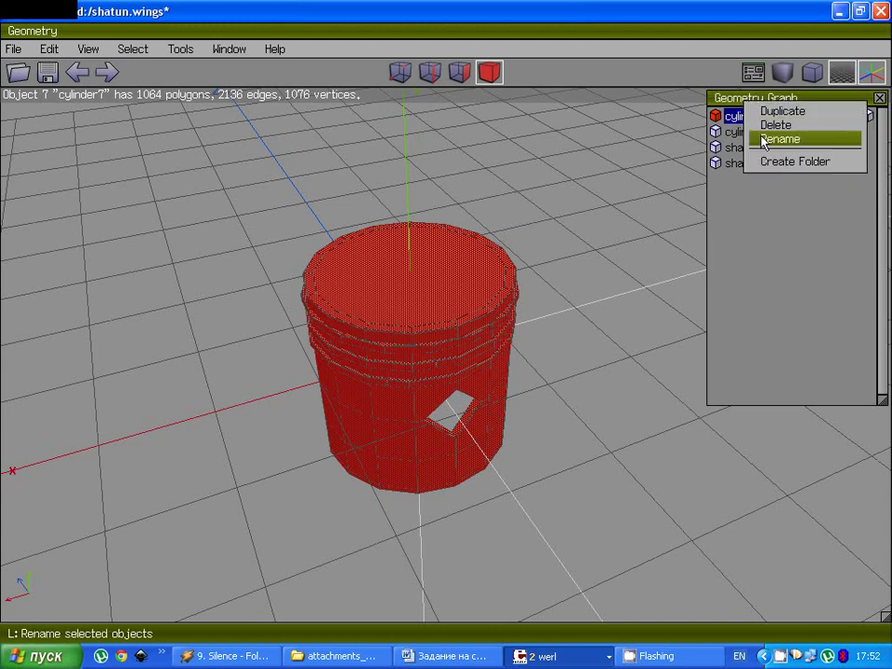
{"action": "left_click", "coordinate": [761, 138]}
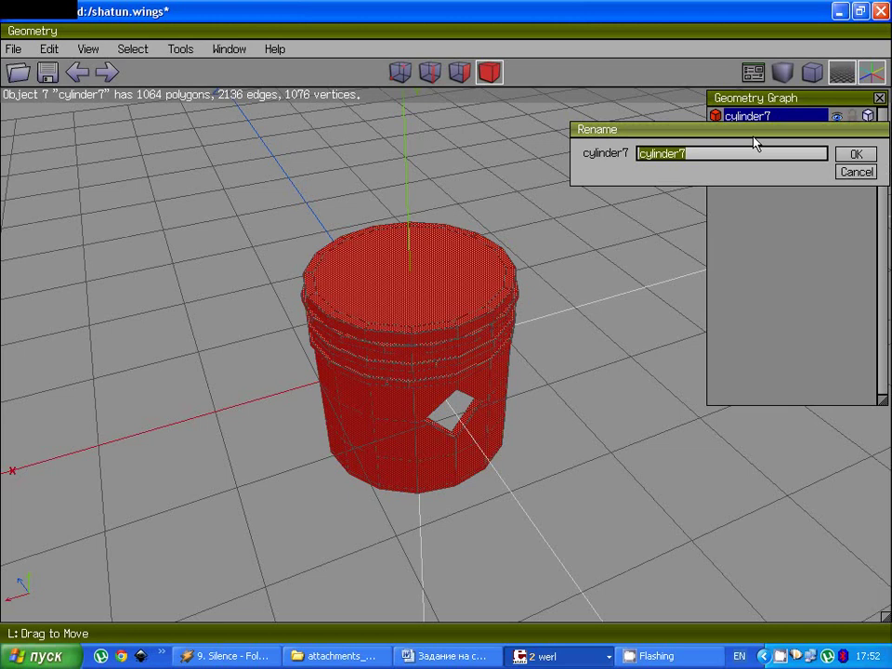
{"action": "type", "text": "porchen"}
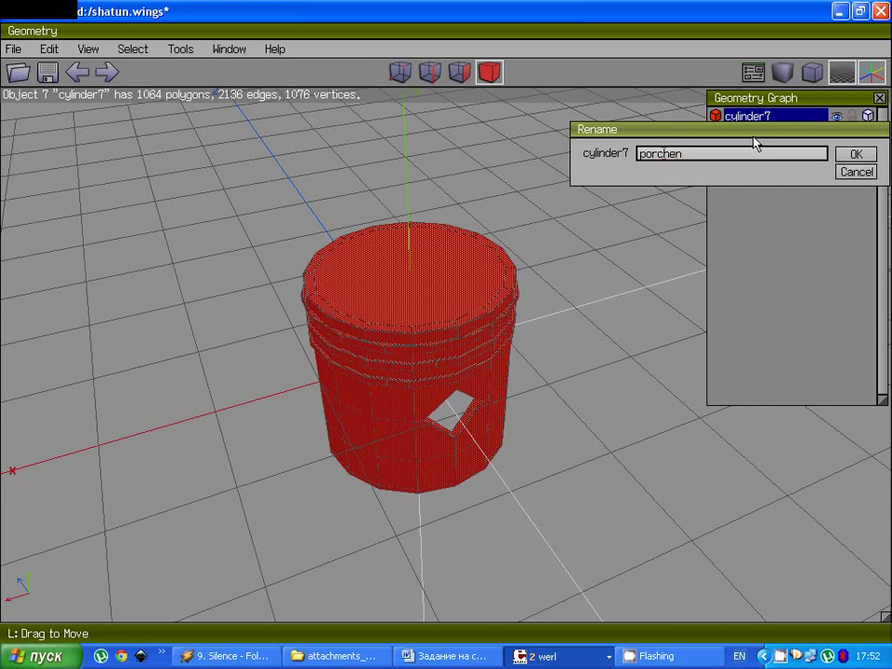
{"action": "key", "text": "BackSpace"}
{"action": "type", "text": "s"}
{"action": "left_click", "coordinate": [856, 154]}
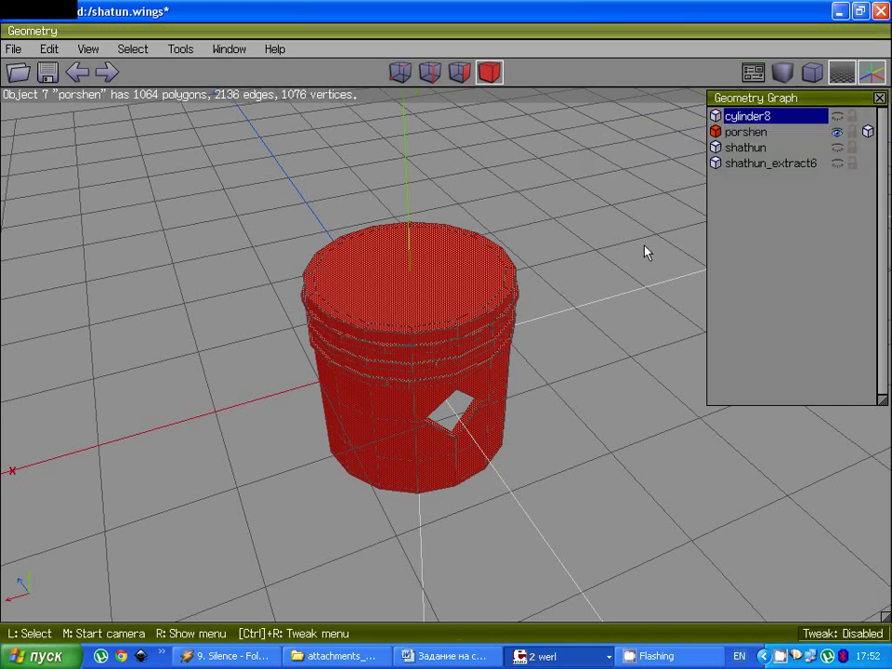
Step: Rename the hidden cylinder8 object as porshen
{"action": "right_click", "coordinate": [759, 119]}
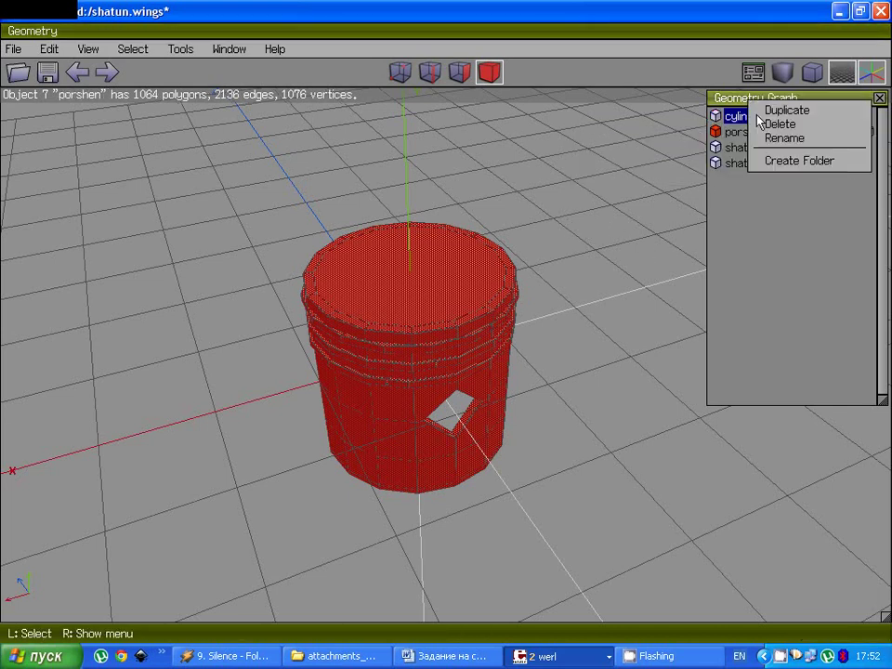
{"action": "left_click", "coordinate": [784, 138]}
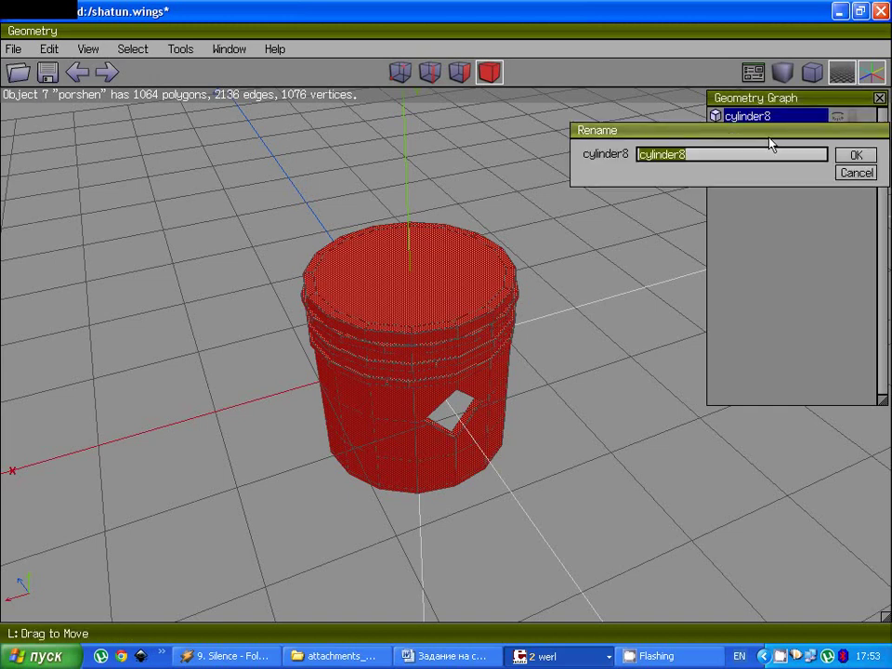
{"action": "key", "text": "BackSpace"}
{"action": "type", "text": "p"}
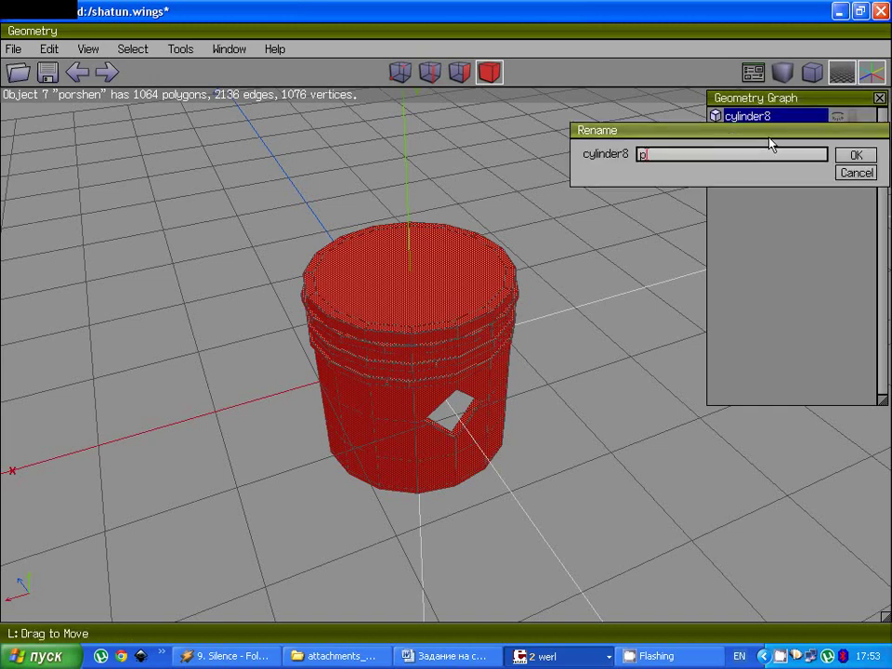
{"action": "type", "text": "orshen"}
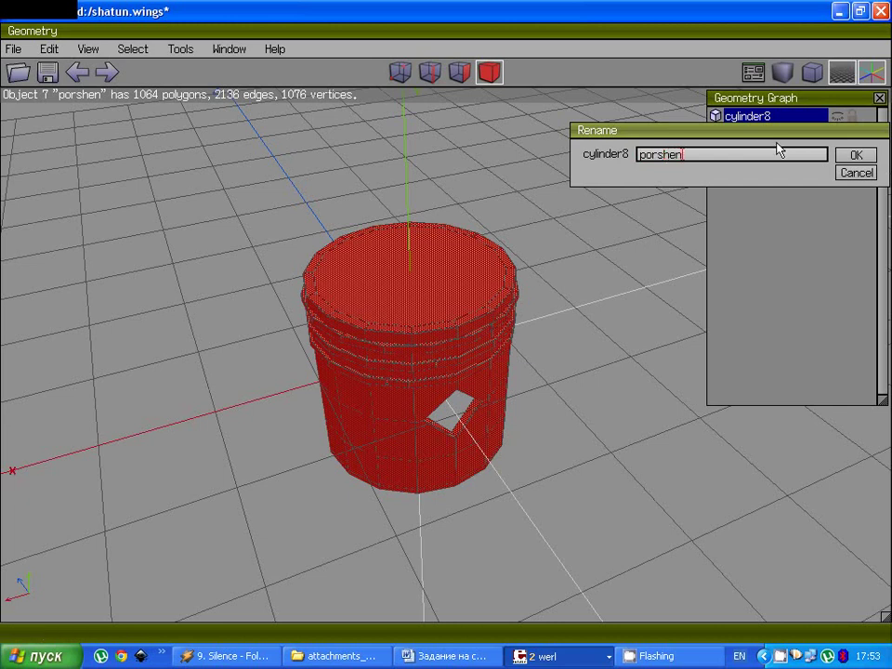
{"action": "left_click", "coordinate": [856, 155]}
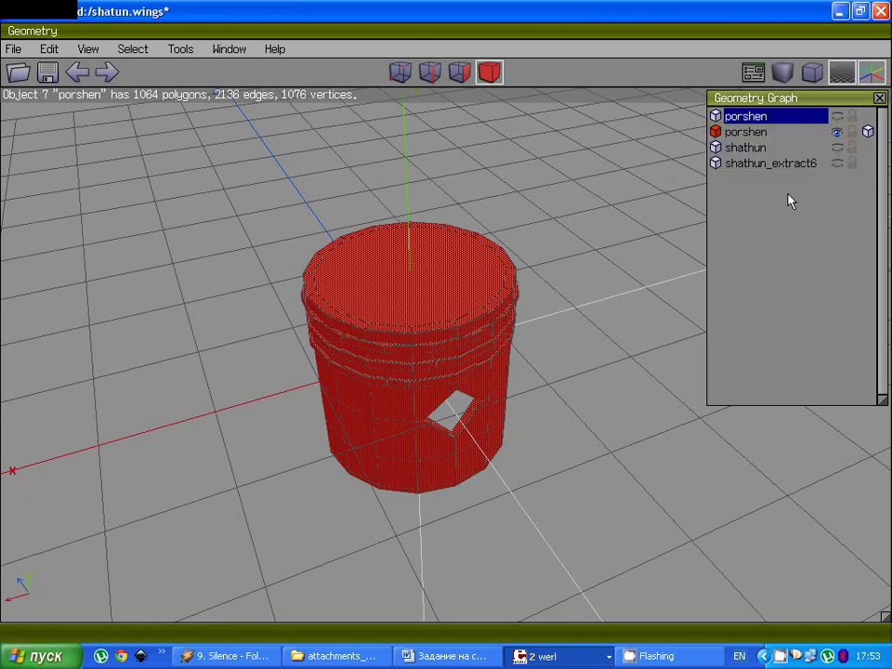
Step: Smooth the combined piston object three times in a row
{"action": "left_click", "coordinate": [496, 292]}
{"action": "key", "text": "s"}
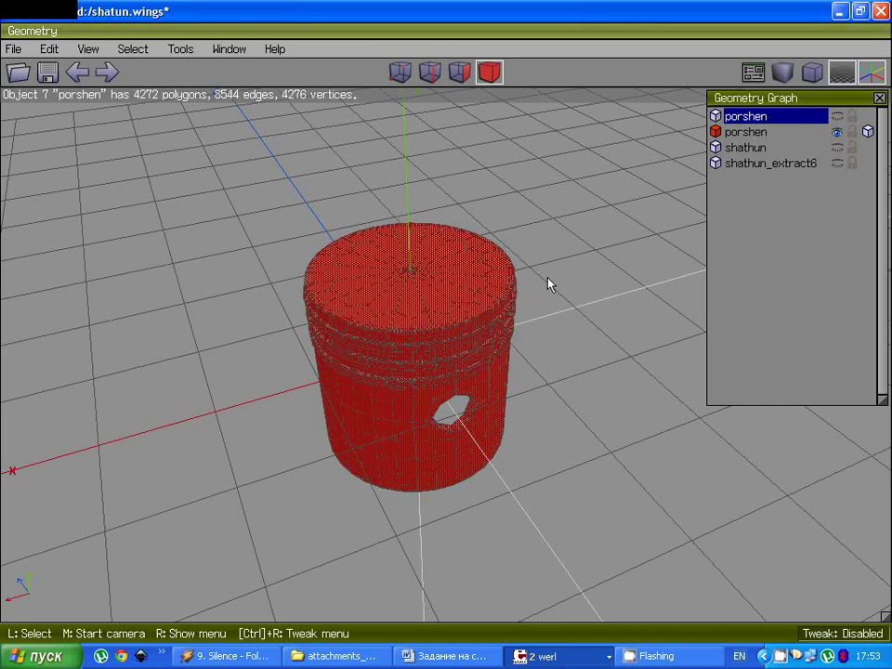
{"action": "key", "text": "s"}
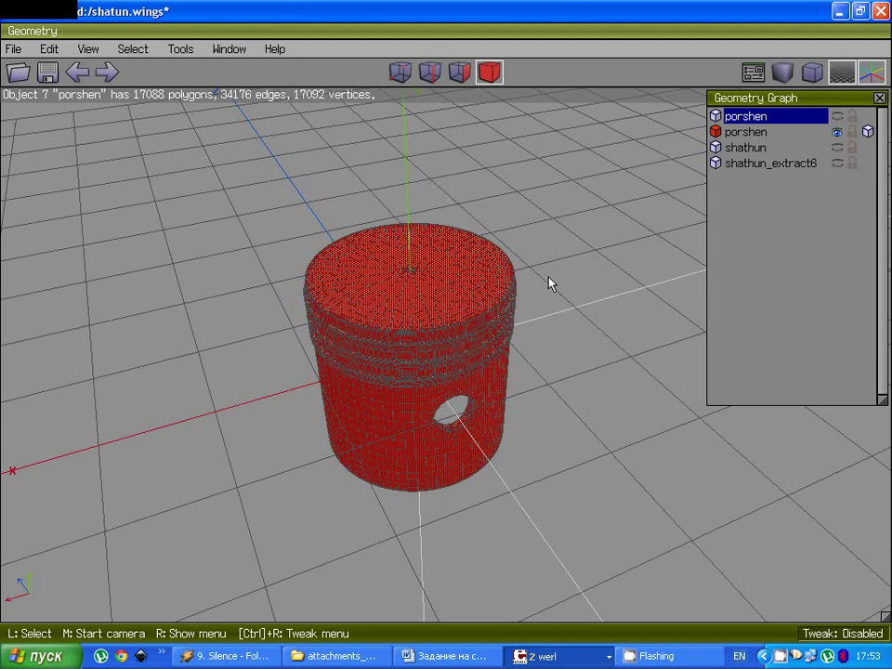
{"action": "key", "text": "s"}
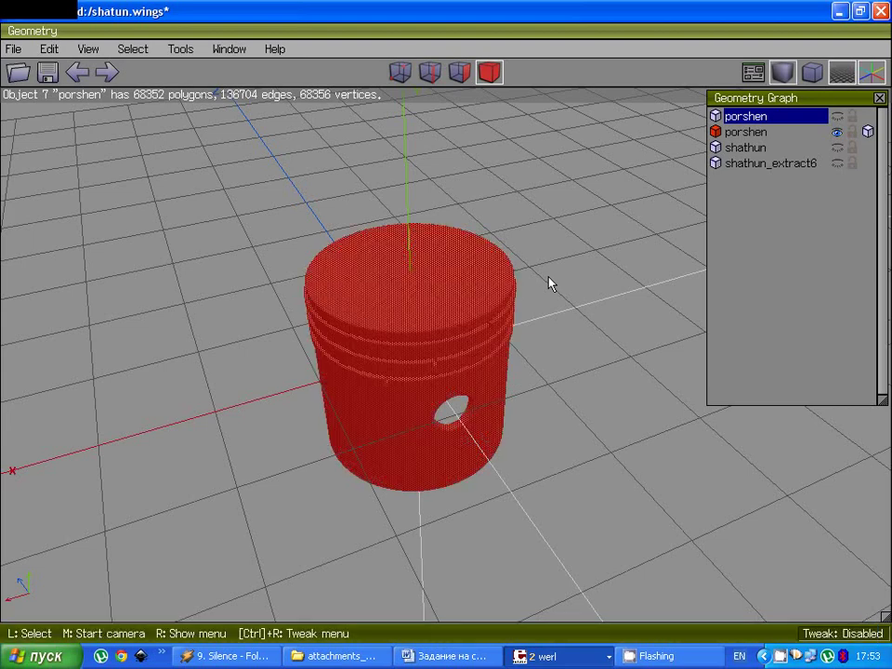
Step: Clear the selection and examine the smoothed piston's rings, crown and pin hole up close and from several sides
{"action": "left_click", "coordinate": [561, 194]}
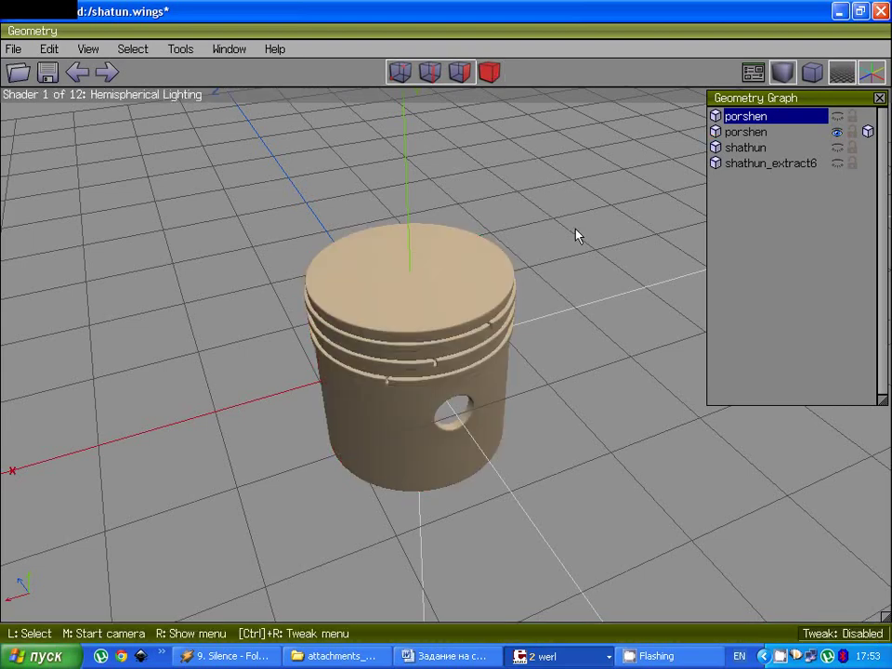
{"action": "middle_click", "coordinate": [575, 236]}
{"action": "scroll", "coordinate": [445, 334], "scroll_direction": "up", "scroll_amount": 7}
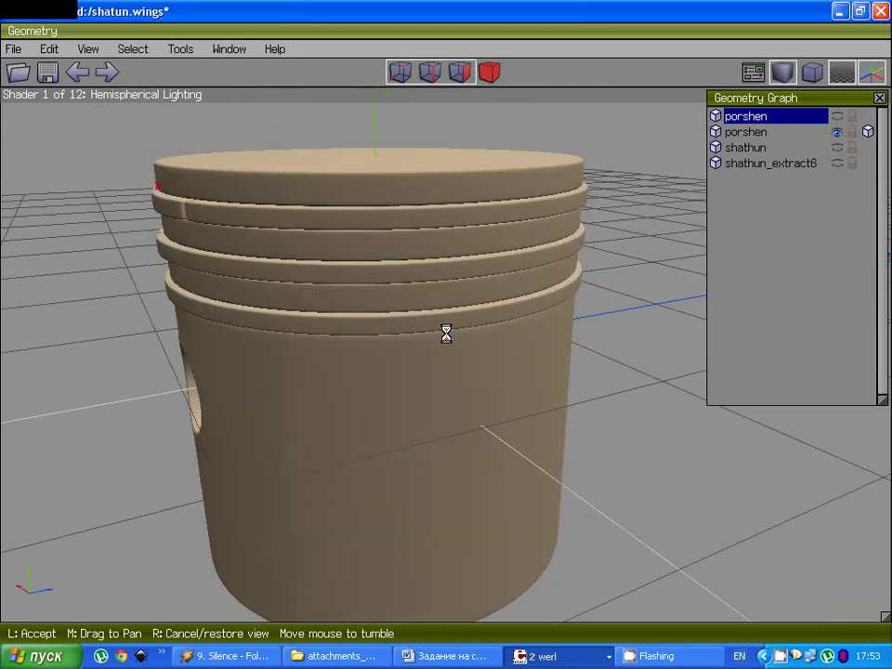
{"action": "scroll", "coordinate": [446, 333], "scroll_direction": "down", "scroll_amount": 6}
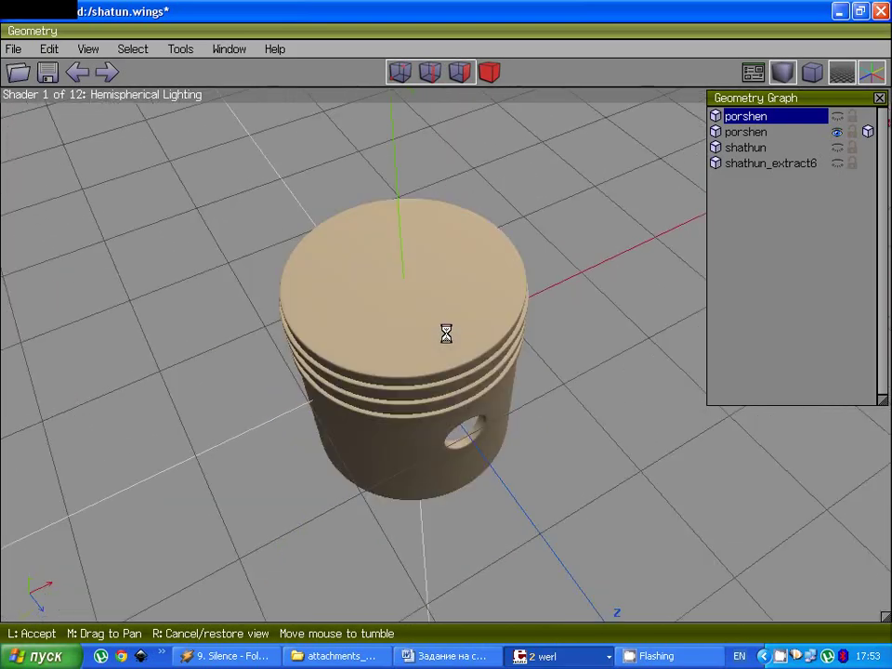
{"action": "left_click", "coordinate": [446, 333]}
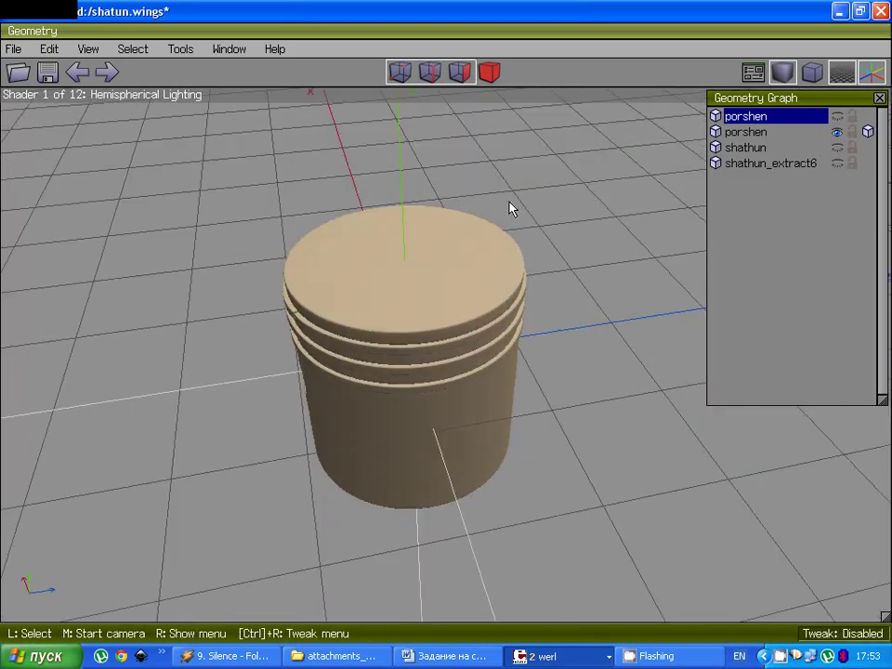
Step: Apply the Environment Mapping shader to the view and check the piston's reflective look from above and the side
{"action": "left_click", "coordinate": [83, 51]}
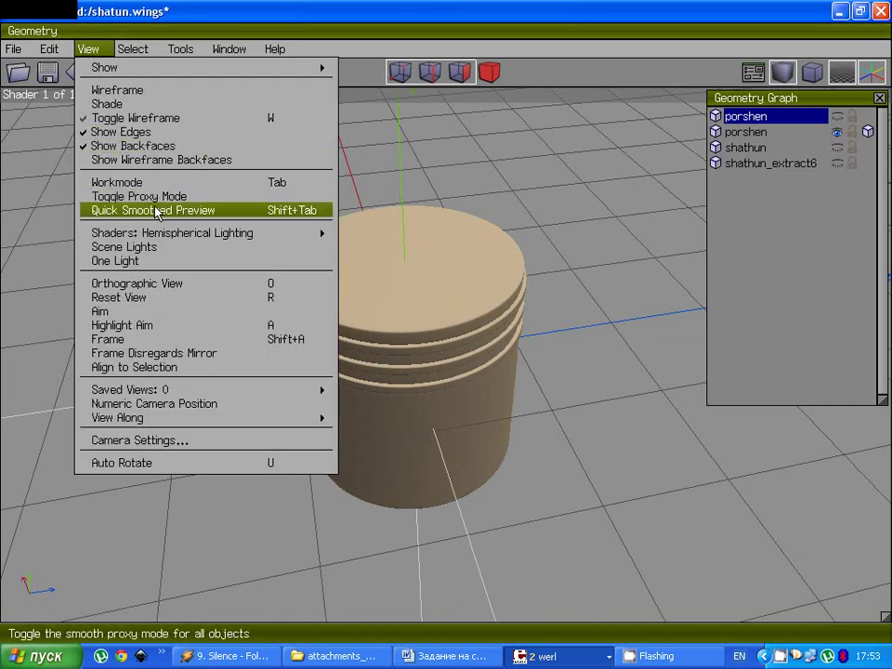
{"action": "mouse_move", "coordinate": [172, 237]}
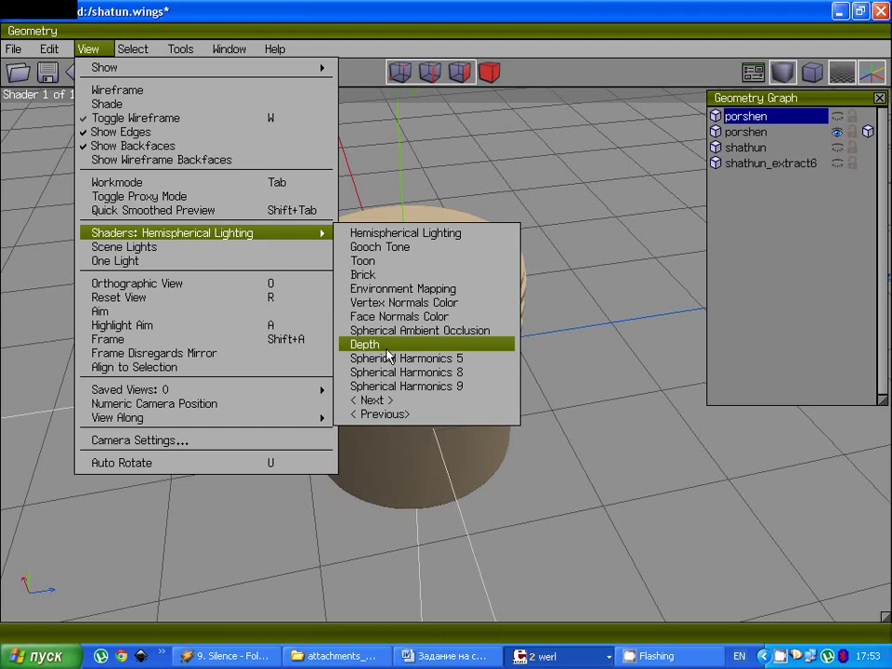
{"action": "left_click", "coordinate": [398, 290]}
{"action": "middle_click", "coordinate": [554, 275]}
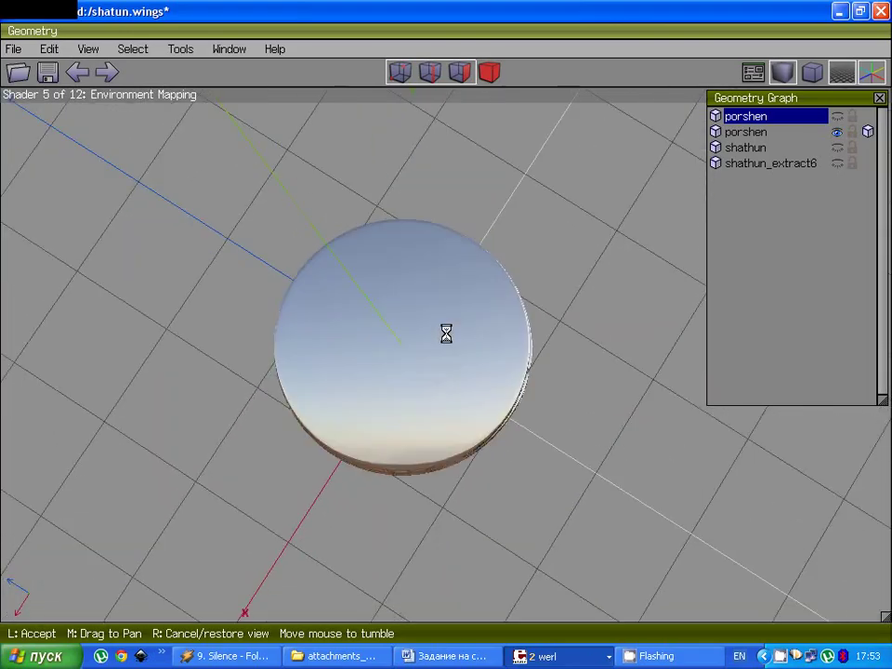
{"action": "right_click", "coordinate": [446, 342]}
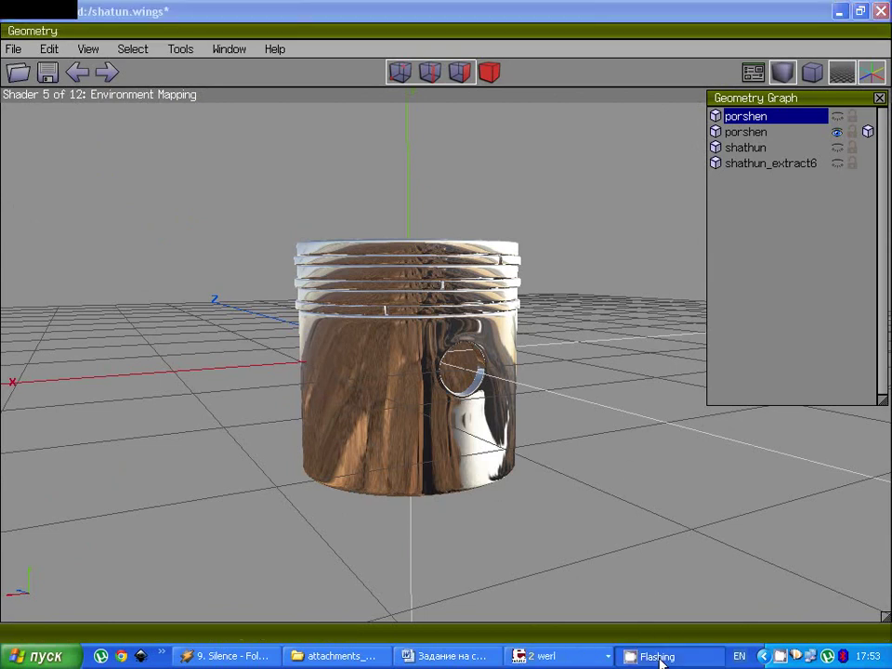
{"action": "right_click", "coordinate": [781, 658]}
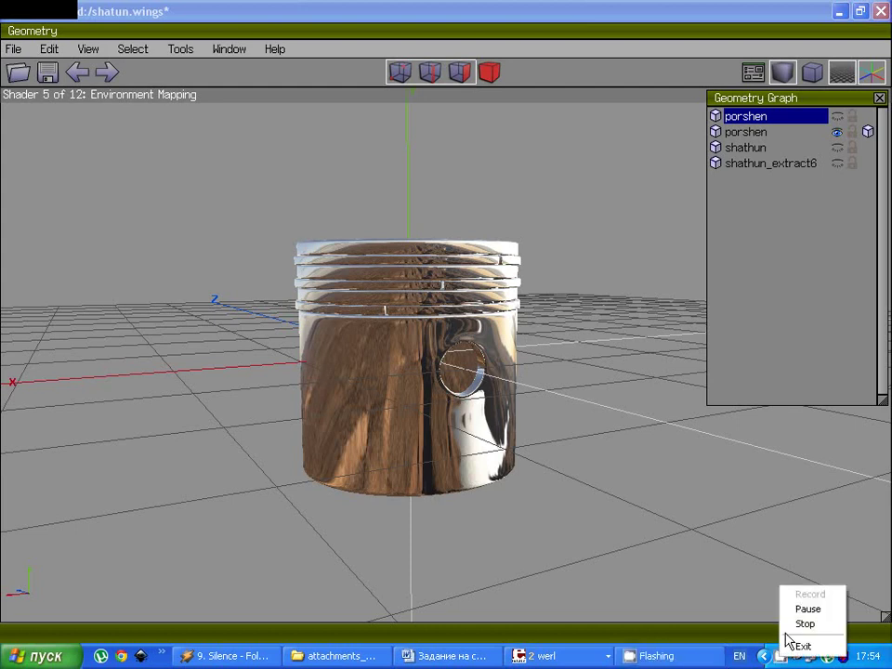